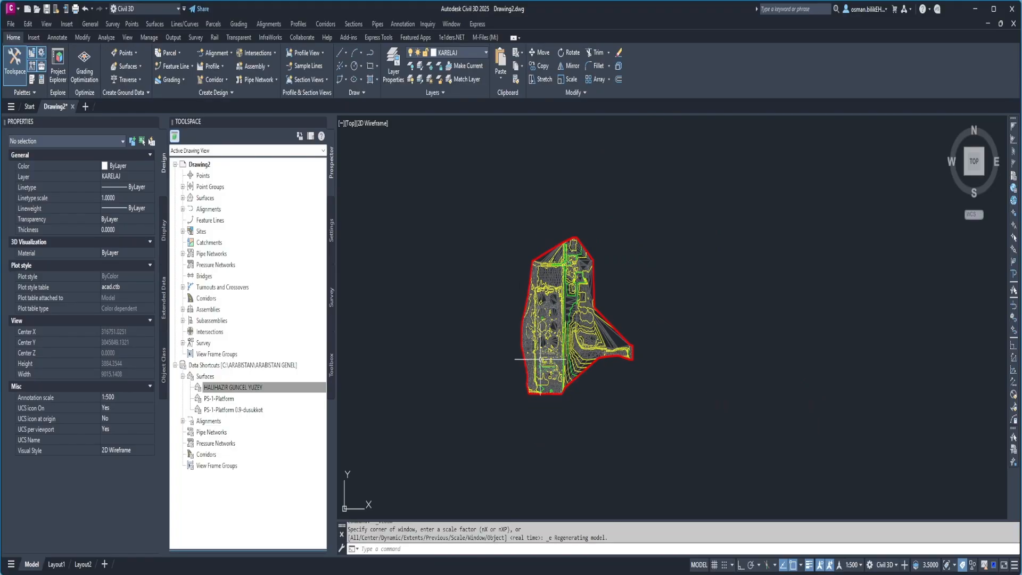
Create a surface reference in the drawing from the PS-1-Platform data shortcut, accepting the default name and style.
{"action": "left_click", "coordinate": [224, 399]}
{"action": "right_click", "coordinate": [224, 400]}
{"action": "left_click", "coordinate": [267, 408]}
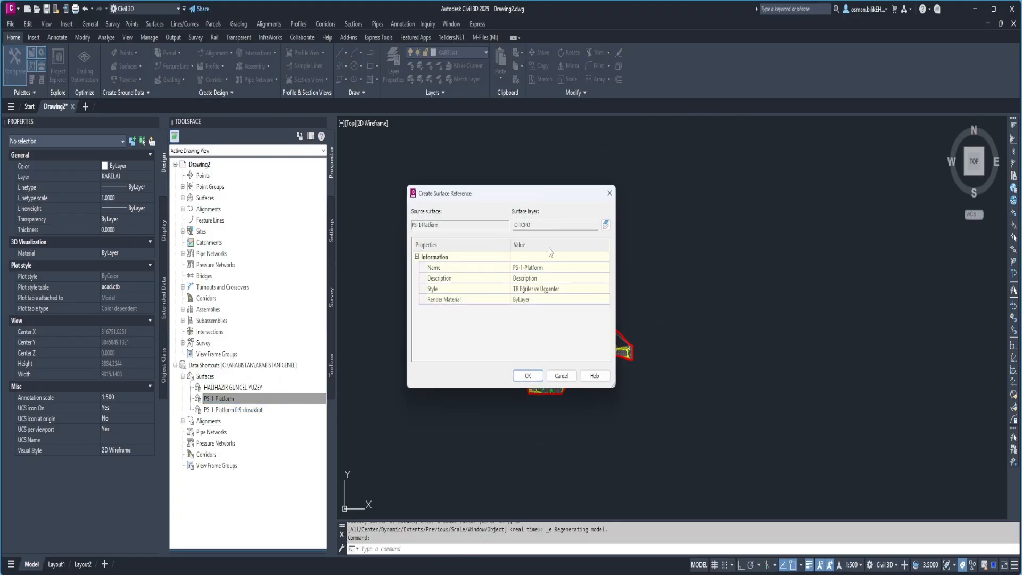
{"action": "left_click", "coordinate": [532, 372]}
{"action": "scroll", "coordinate": [545, 322], "scroll_direction": "up", "scroll_amount": 6}
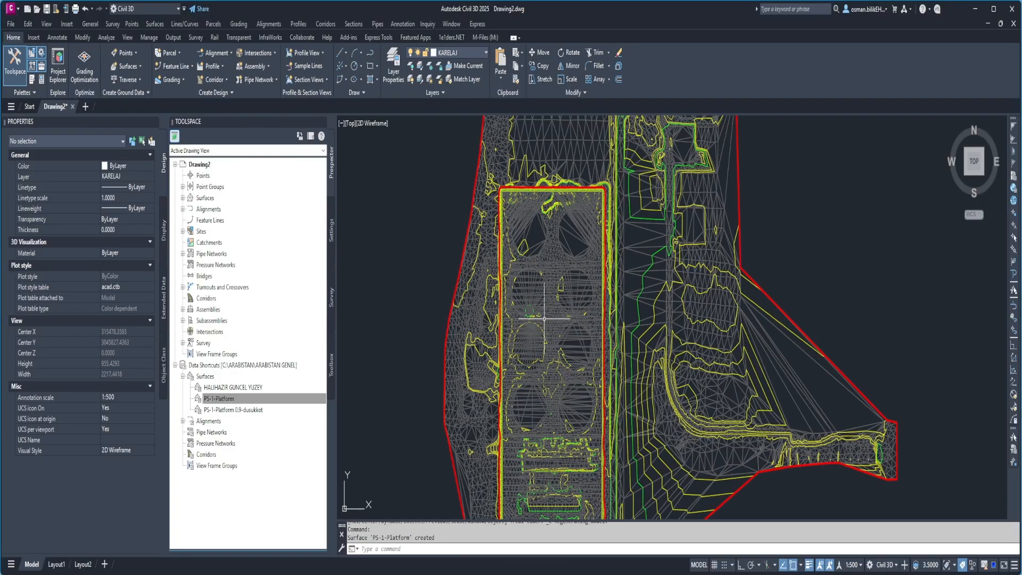
{"action": "key", "text": "Escape"}
Edit the surface style of HALIHAZIR GUNCEL YUZEY to hide the points, major contours and minor contours.
{"action": "left_click", "coordinate": [638, 311]}
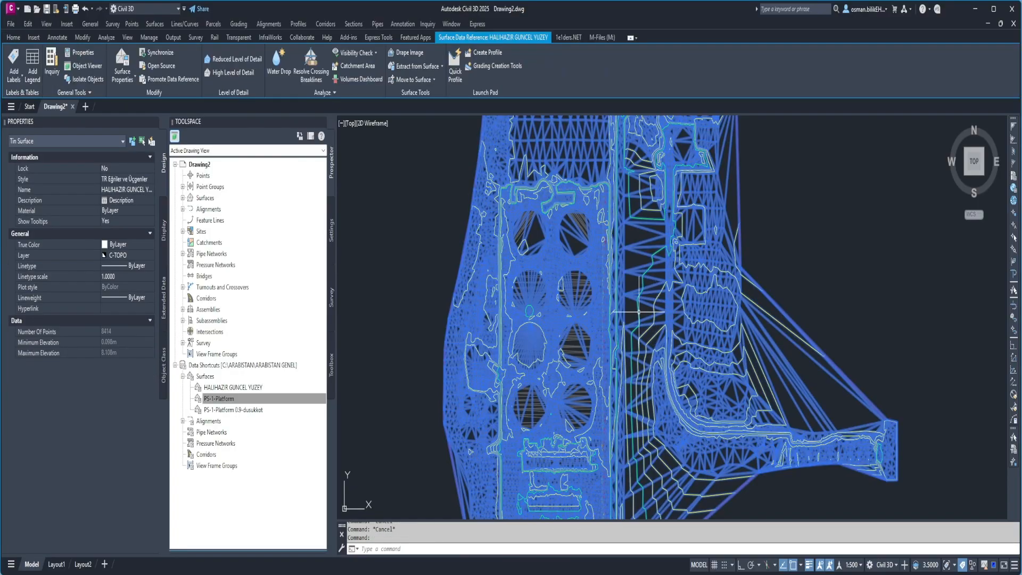
{"action": "left_click", "coordinate": [123, 79]}
{"action": "left_click", "coordinate": [135, 117]}
{"action": "left_click", "coordinate": [126, 82]}
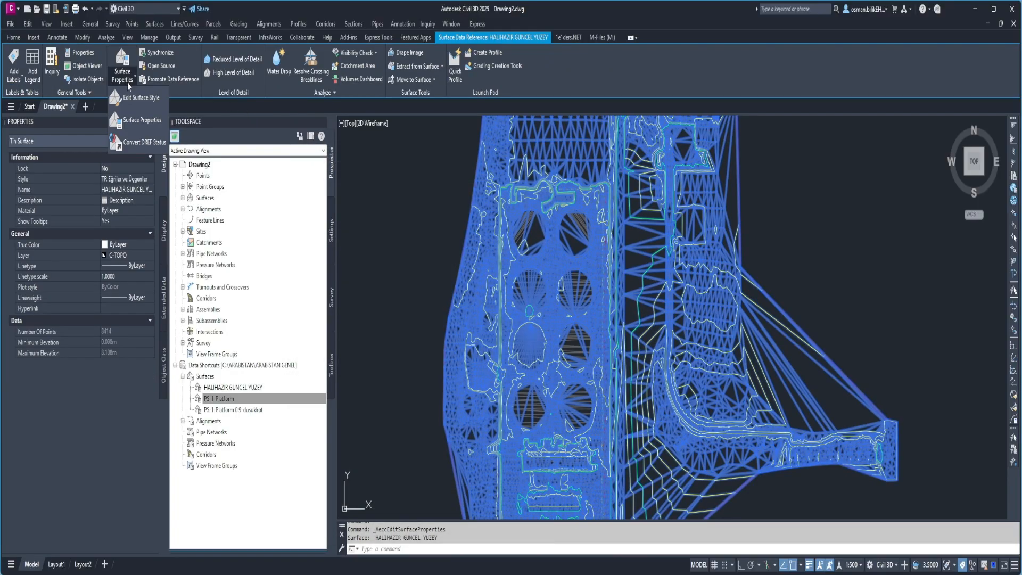
{"action": "left_click", "coordinate": [134, 99]}
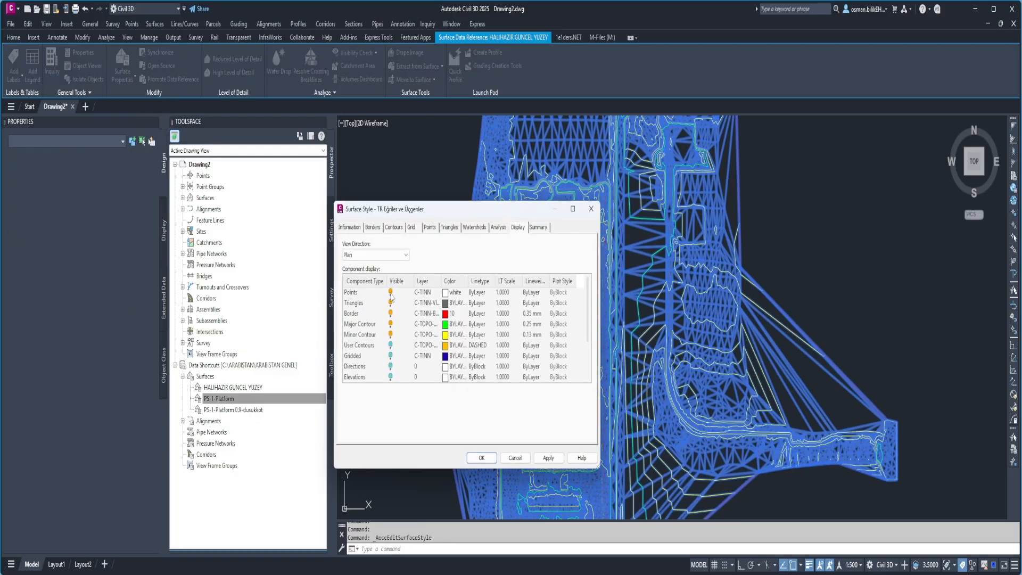
{"action": "left_click", "coordinate": [391, 293]}
{"action": "left_click", "coordinate": [393, 325]}
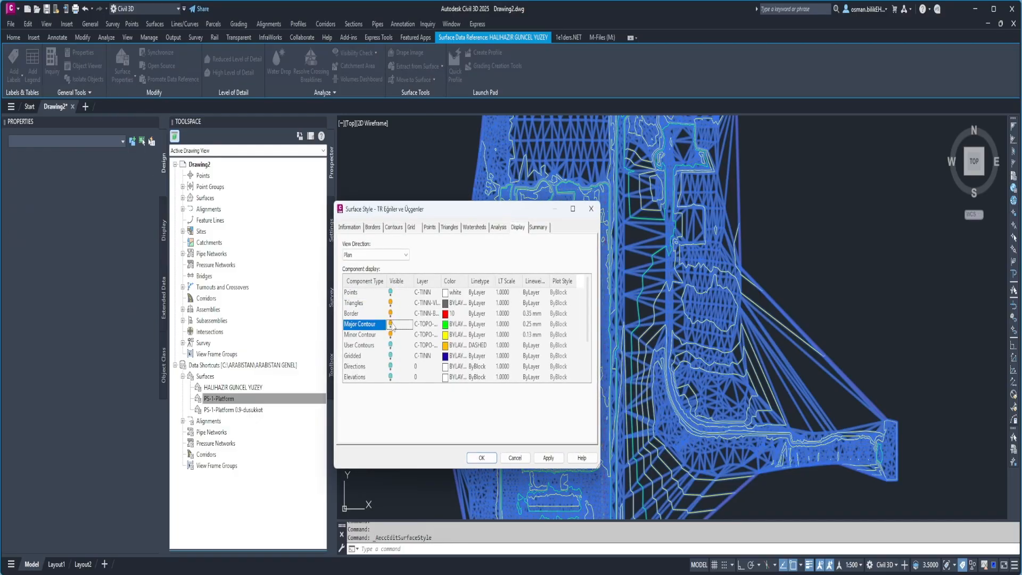
{"action": "left_click", "coordinate": [391, 335]}
{"action": "left_click", "coordinate": [481, 458]}
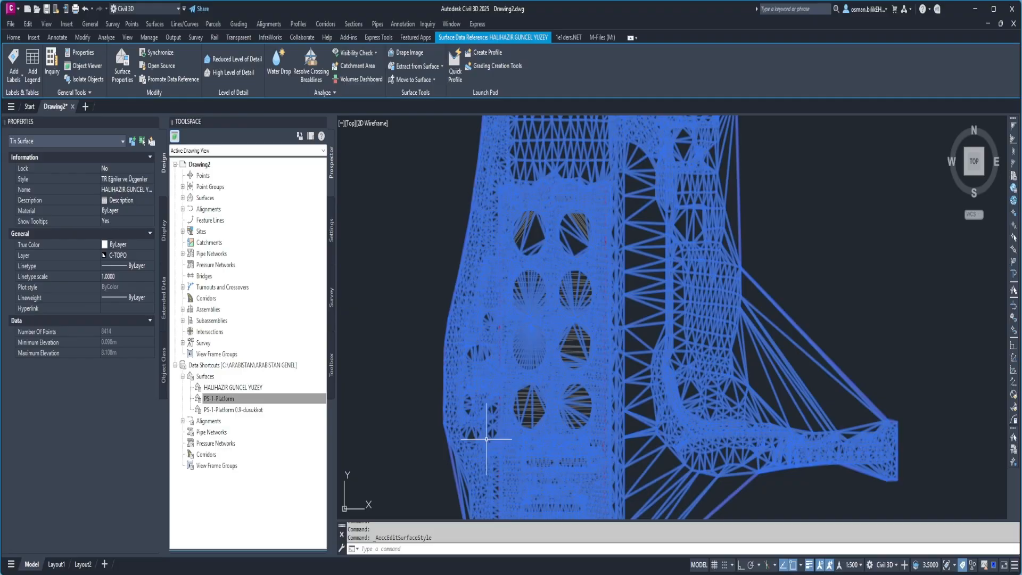
{"action": "key", "text": "Escape"}
{"action": "scroll", "coordinate": [485, 349], "scroll_direction": "down", "scroll_amount": 4}
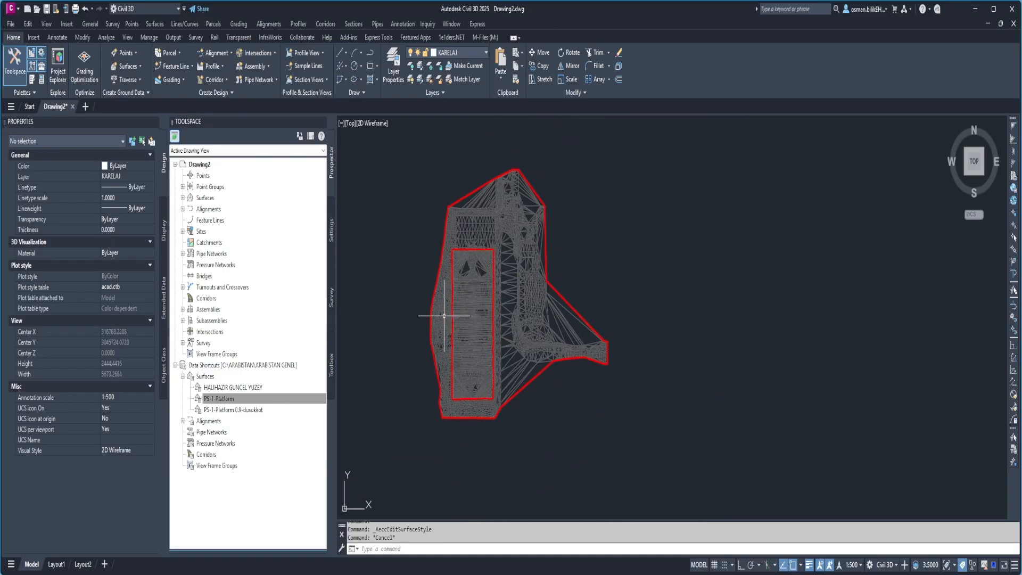
{"action": "left_click", "coordinate": [434, 314]}
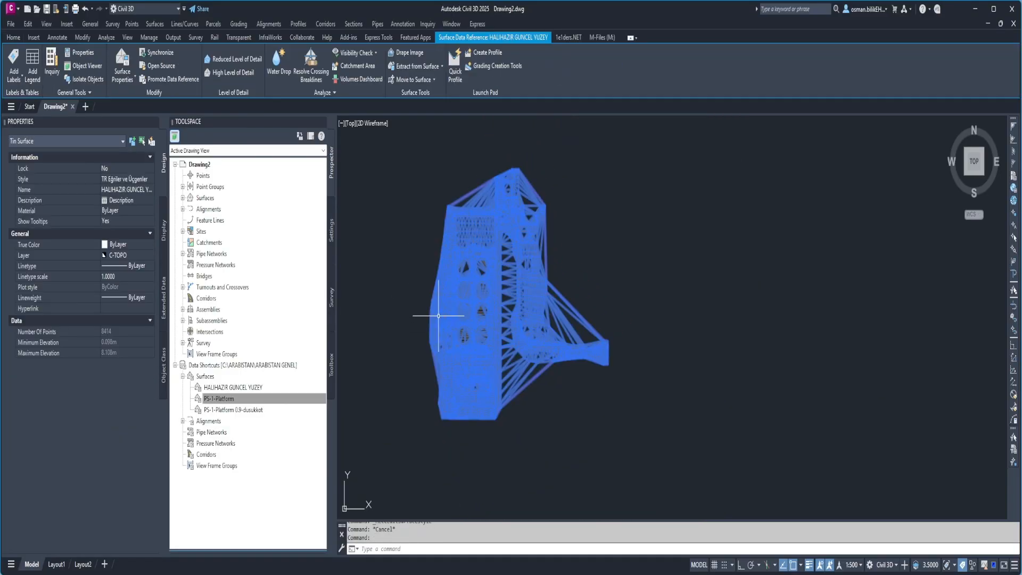
{"action": "key", "text": "Escape"}
{"action": "left_click", "coordinate": [437, 314]}
{"action": "key", "text": "Escape"}
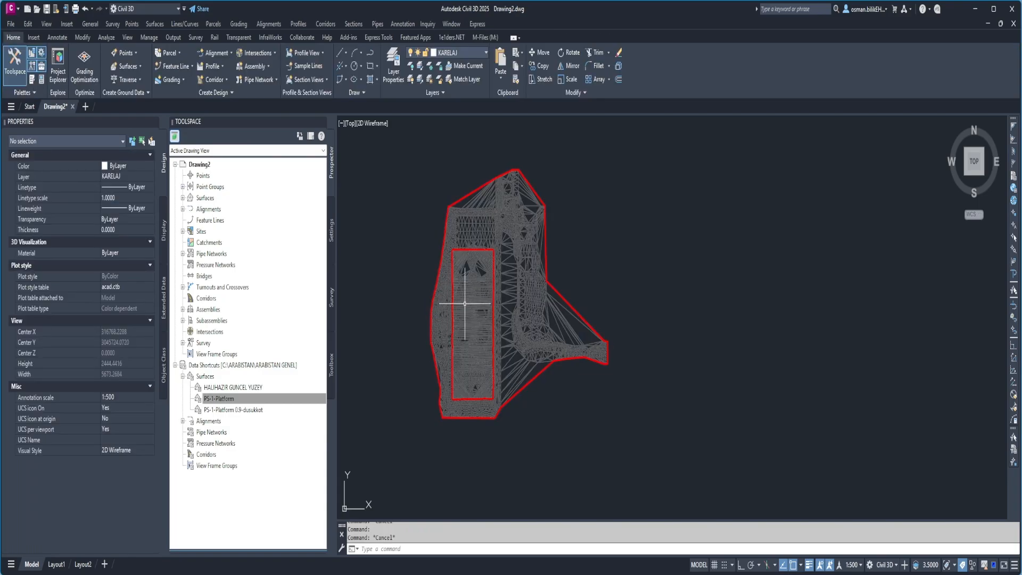
{"action": "left_click", "coordinate": [464, 302]}
{"action": "key", "text": "Escape"}
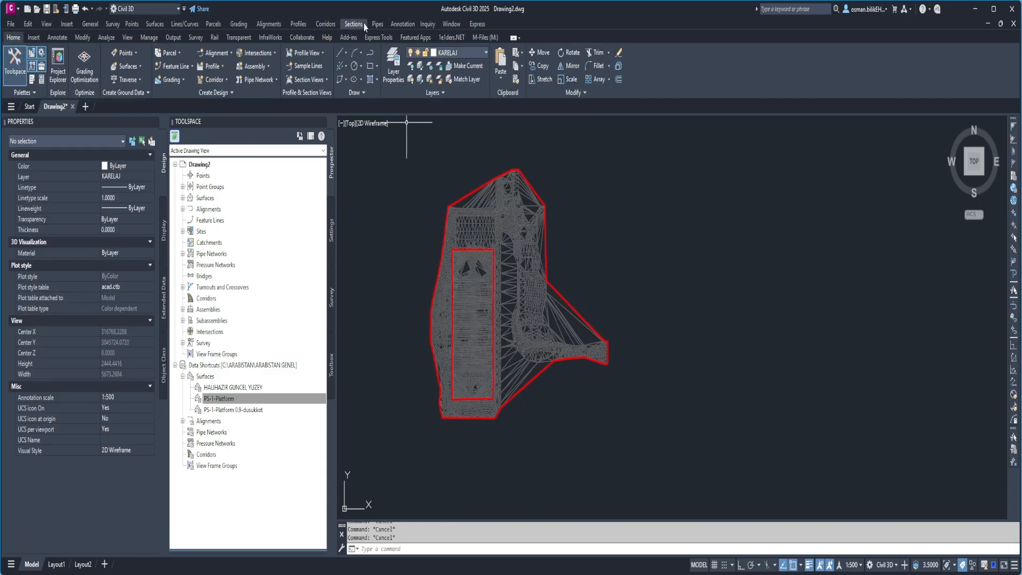
Set up a new centerline alignment layout, appending guzergahvideo to the default name template.
{"action": "left_click", "coordinate": [216, 53]}
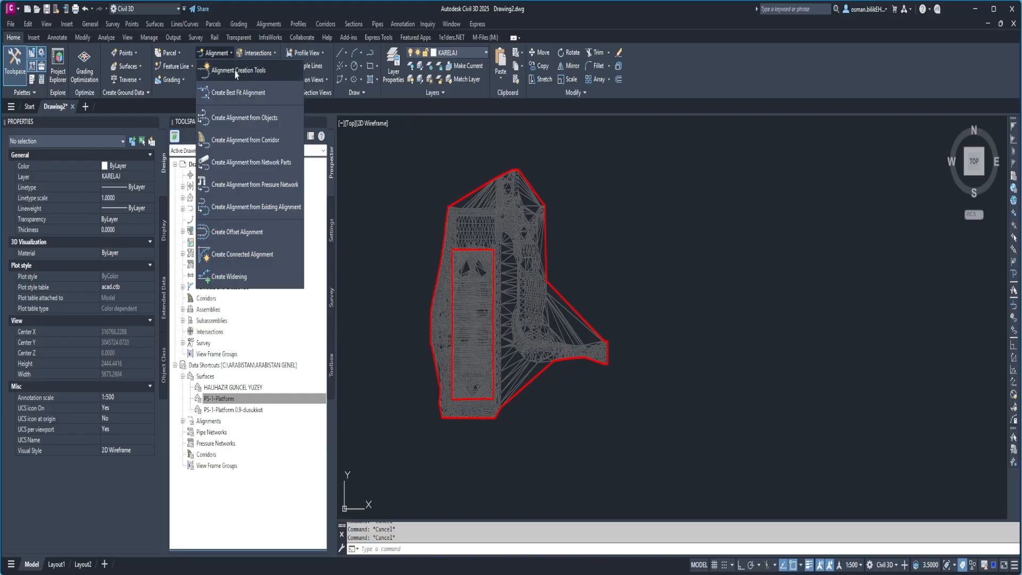
{"action": "left_click", "coordinate": [241, 73]}
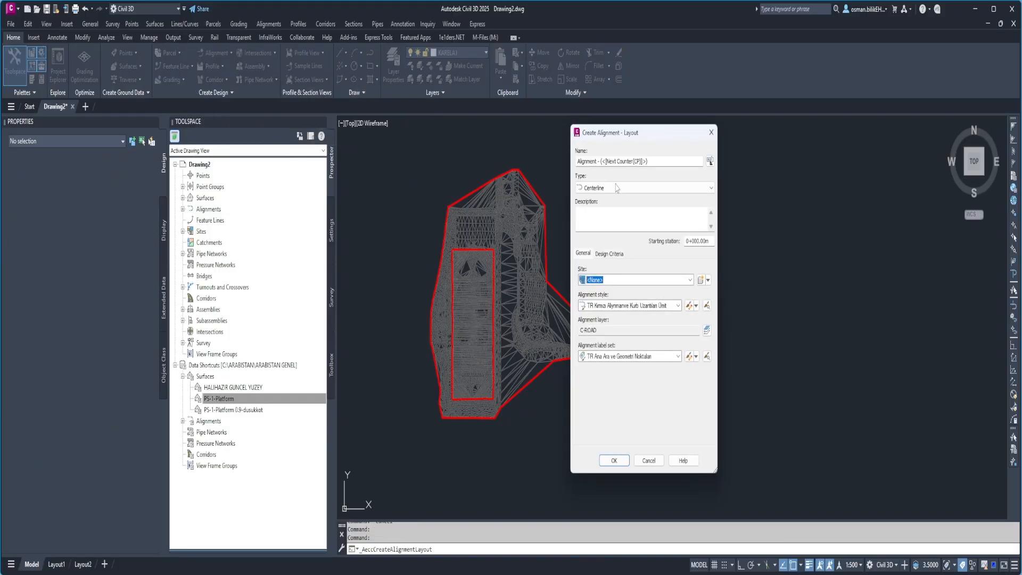
{"action": "left_click", "coordinate": [653, 162]}
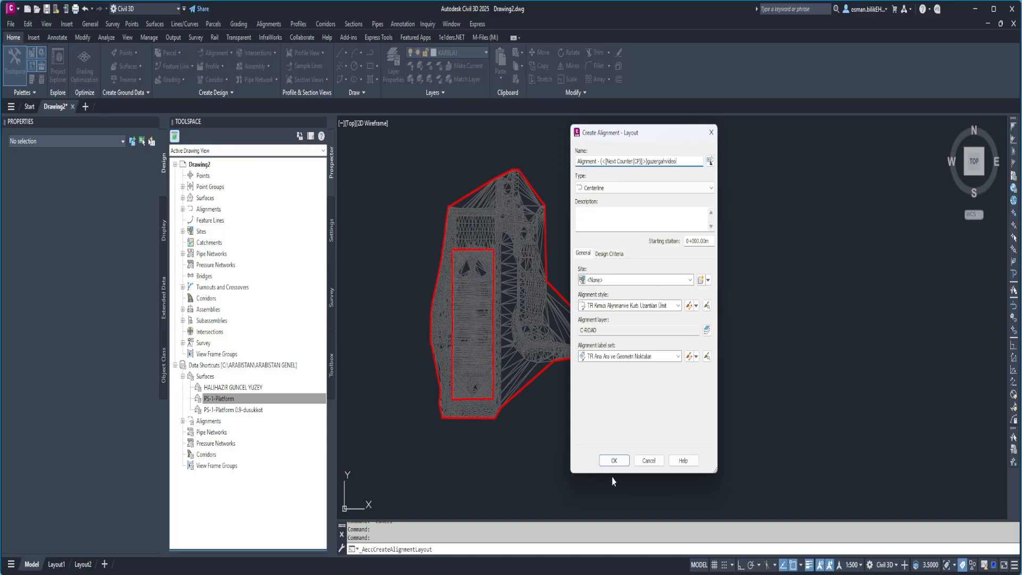
{"action": "left_click", "coordinate": [614, 460]}
Draw a winding tangent-tangent alignment with curves, about 1018 m long, from the platform's south edge to its north edge.
{"action": "left_click", "coordinate": [643, 137]}
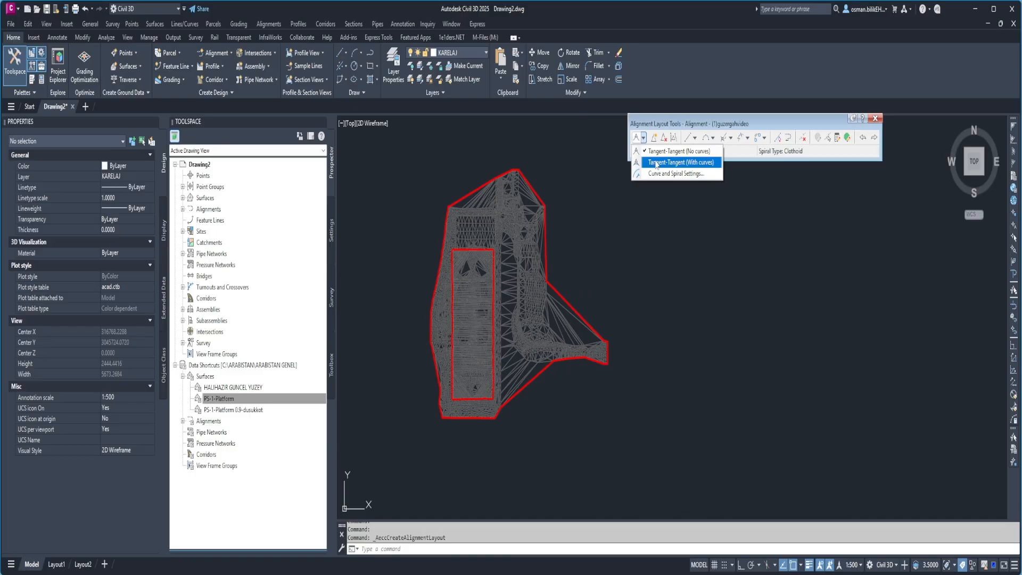
{"action": "left_click", "coordinate": [657, 162]}
{"action": "scroll", "coordinate": [475, 396], "scroll_direction": "up", "scroll_amount": 4}
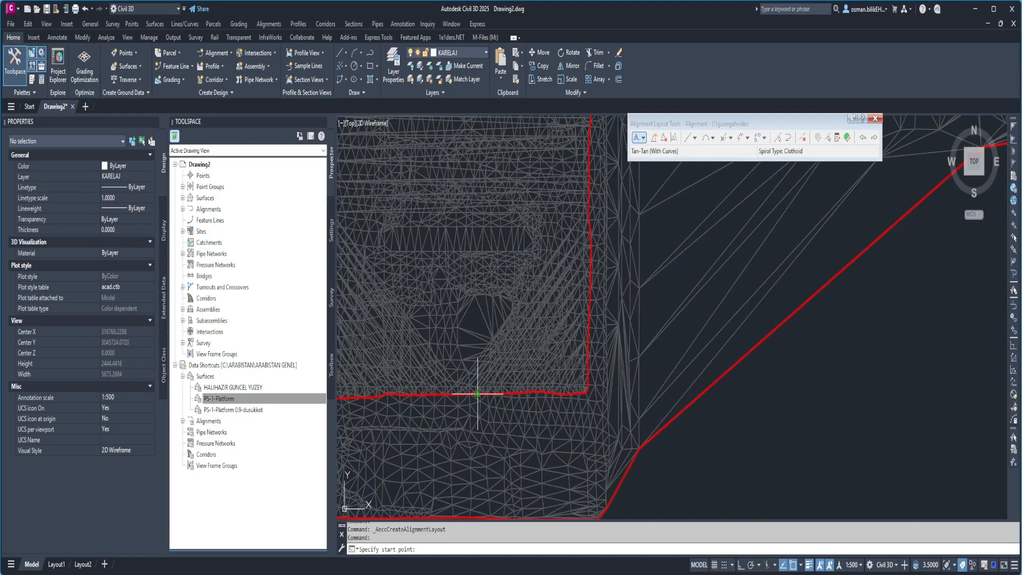
{"action": "left_click", "coordinate": [475, 396]}
{"action": "left_click", "coordinate": [449, 292]}
{"action": "middle_click_drag", "start_coordinate": [477, 152], "coordinate": [475, 276]}
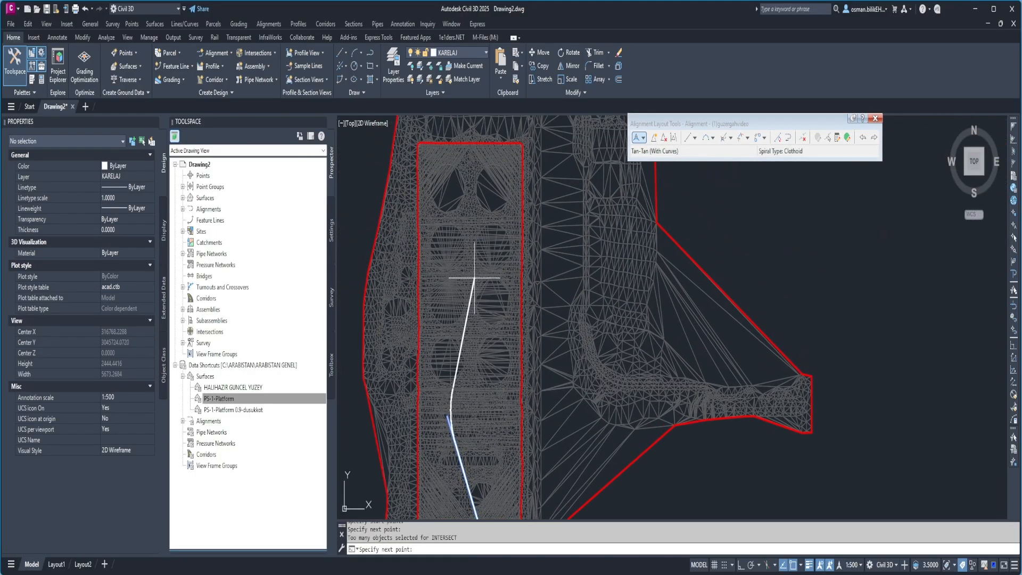
{"action": "left_click", "coordinate": [475, 275]}
{"action": "middle_click_drag", "start_coordinate": [454, 211], "coordinate": [452, 320]}
{"action": "left_click", "coordinate": [447, 298]}
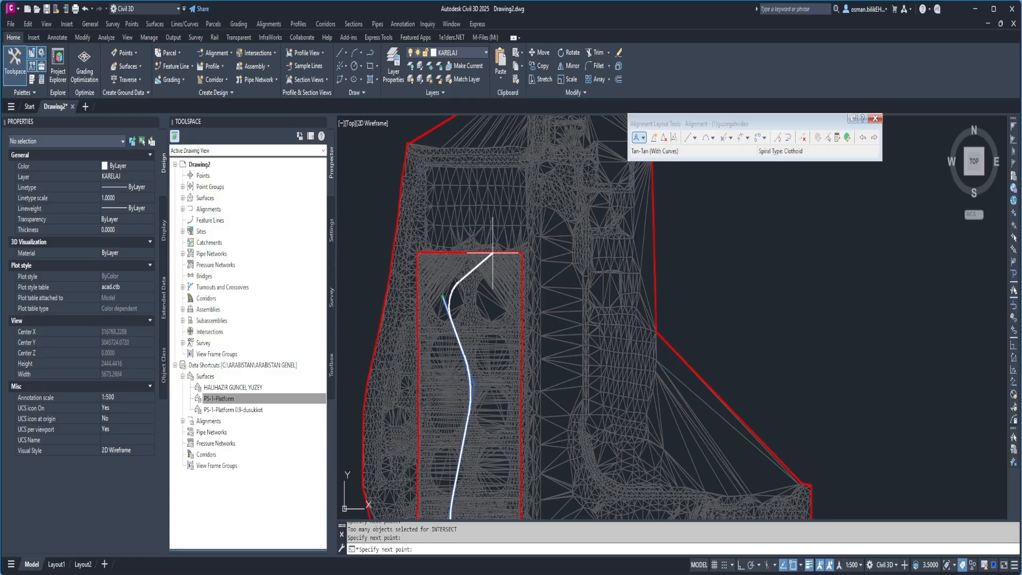
{"action": "key", "text": "Return"}
{"action": "scroll", "coordinate": [494, 255], "scroll_direction": "up", "scroll_amount": 8}
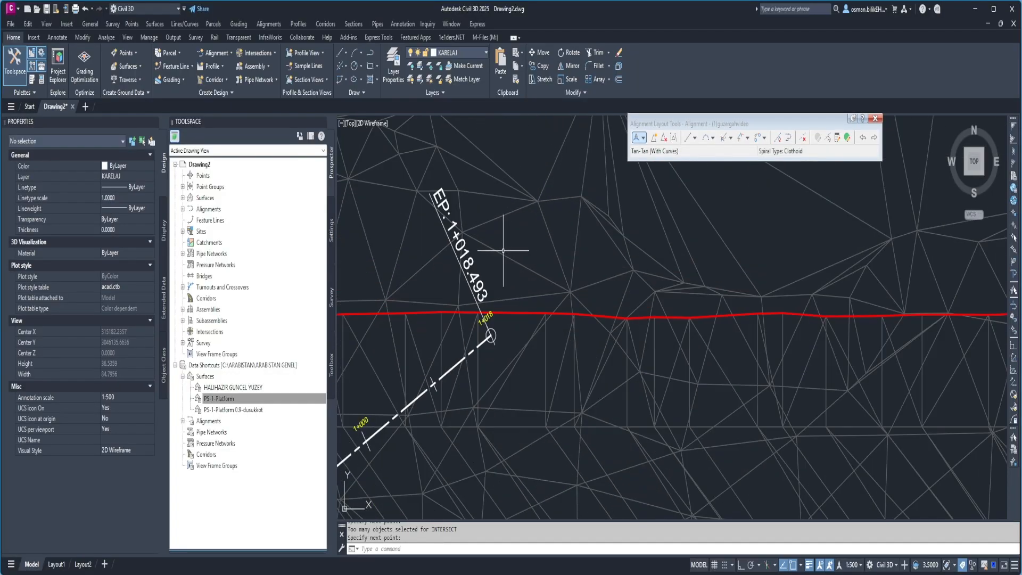
{"action": "key", "text": "Escape"}
{"action": "key", "text": "Escape"}
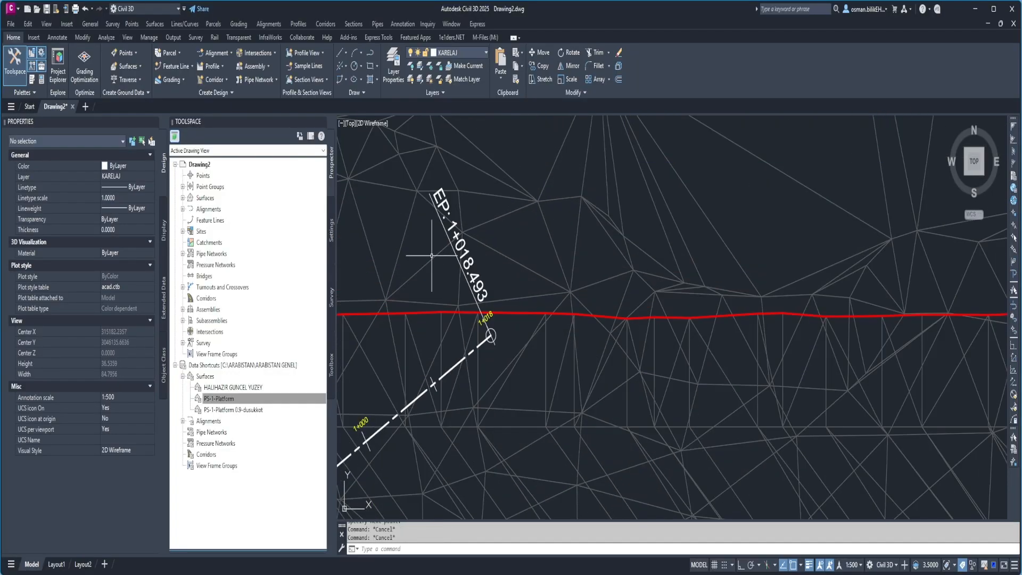
{"action": "scroll", "coordinate": [434, 265], "scroll_direction": "down", "scroll_amount": 5}
{"action": "scroll", "coordinate": [434, 265], "scroll_direction": "down", "scroll_amount": 15}
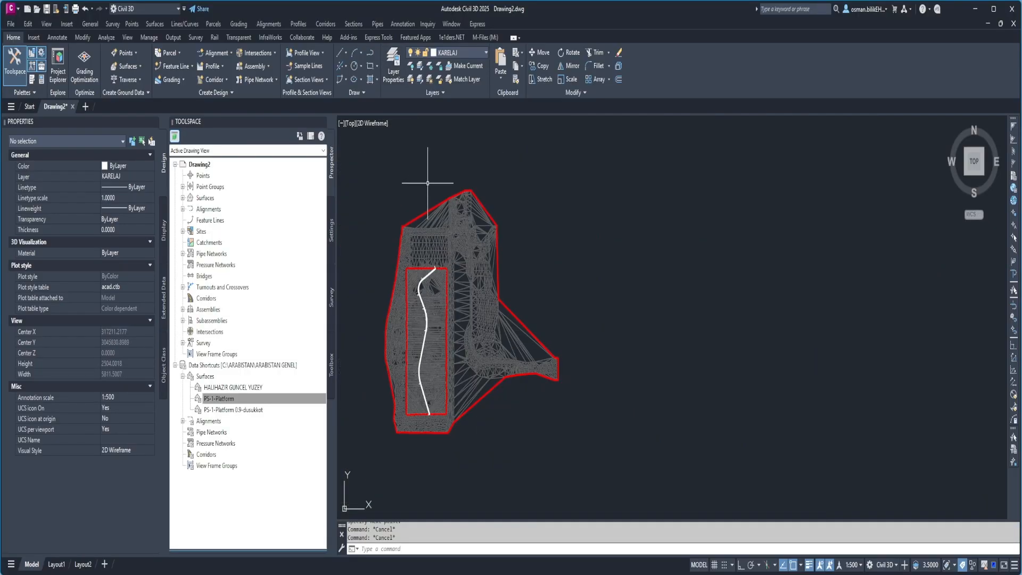
Create a sample line group named kesitlervideo on the guzergahvideo alignment, sampling both HALIHAZIR GUNCEL YUZEY and PS-1-Platform.
{"action": "left_click", "coordinate": [352, 25]}
{"action": "left_click", "coordinate": [371, 39]}
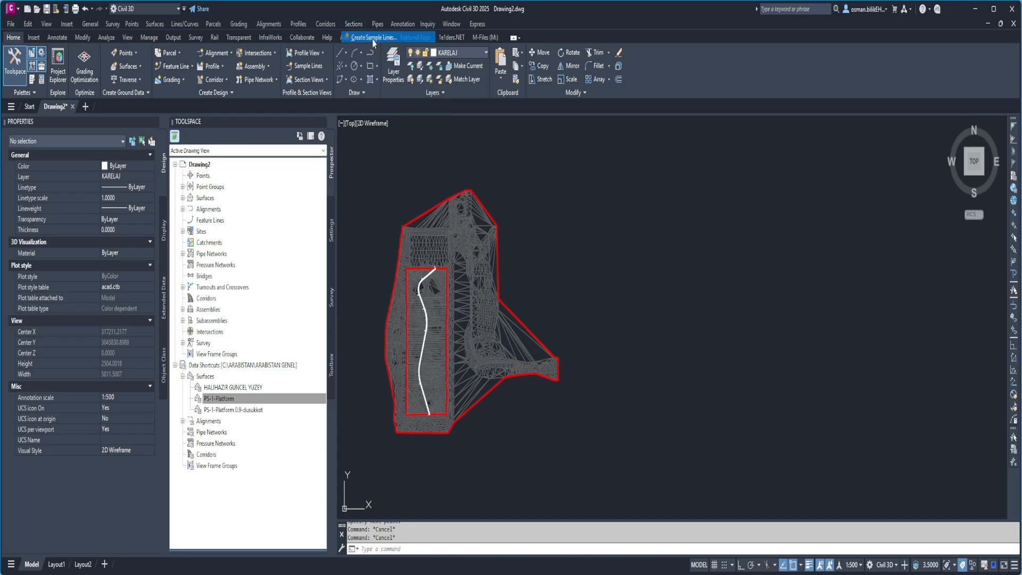
{"action": "key", "text": "Return"}
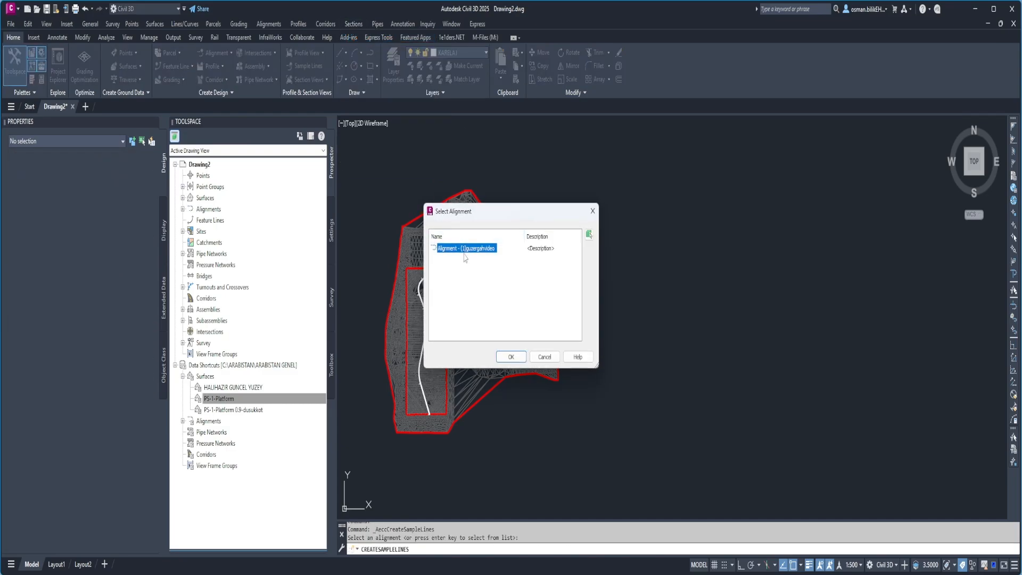
{"action": "left_click", "coordinate": [511, 357]}
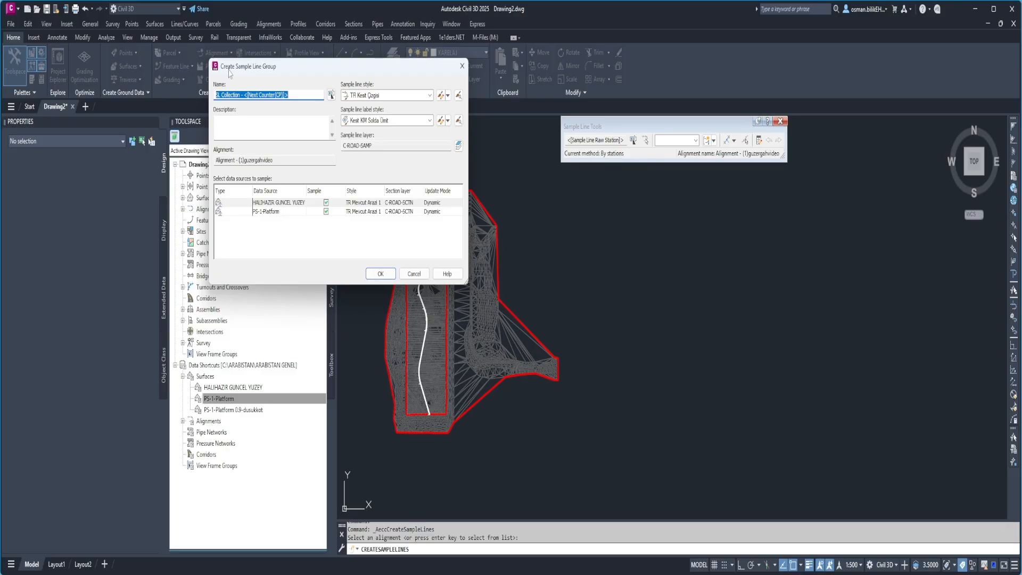
{"action": "type", "text": "kesitlervideo"}
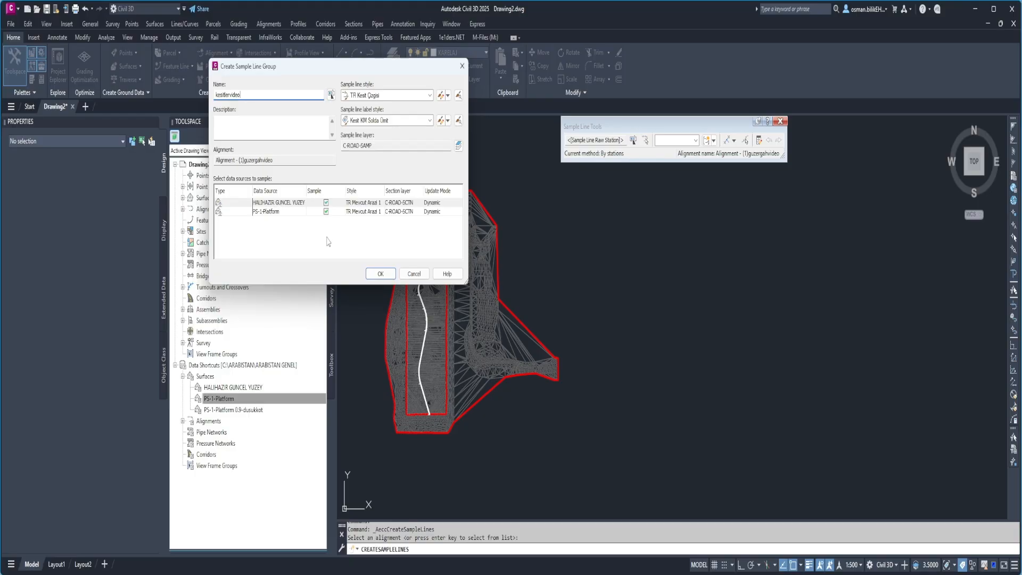
{"action": "left_click", "coordinate": [386, 279]}
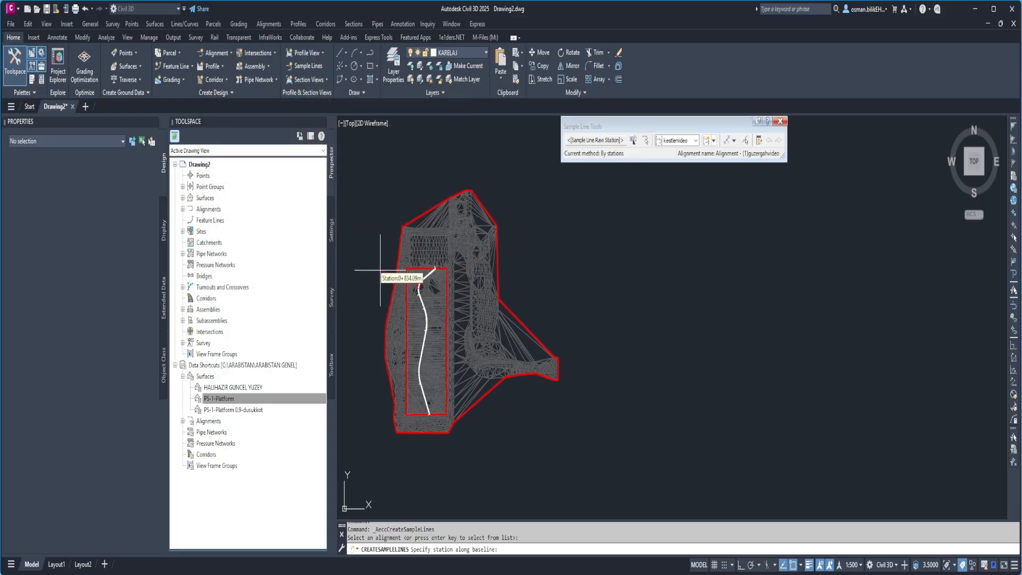
Generate sample lines by range of stations along the whole alignment, with 50 m swath widths and 20 m increments.
{"action": "left_click", "coordinate": [734, 142]}
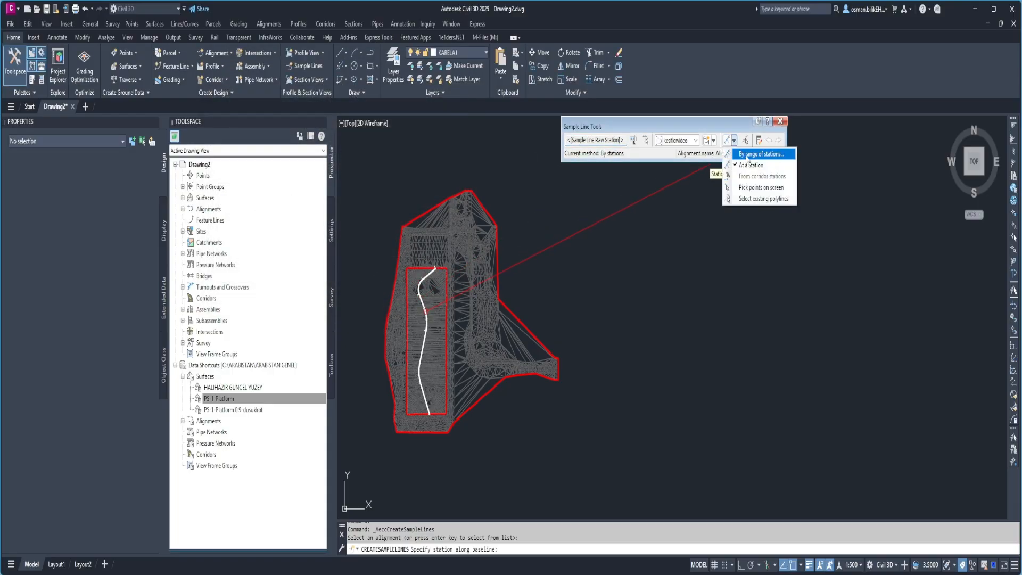
{"action": "left_click", "coordinate": [758, 154]}
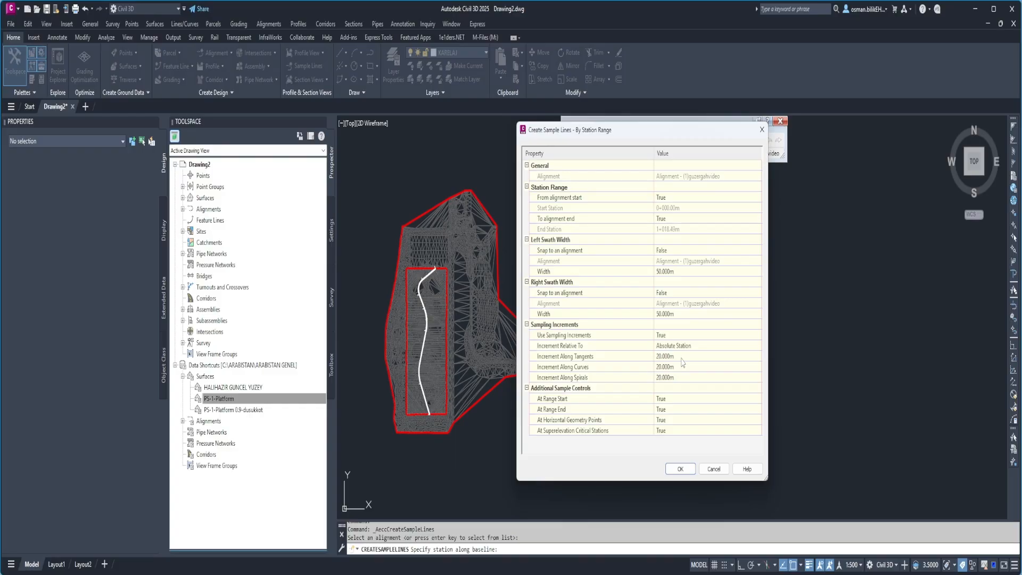
{"action": "left_click", "coordinate": [681, 470]}
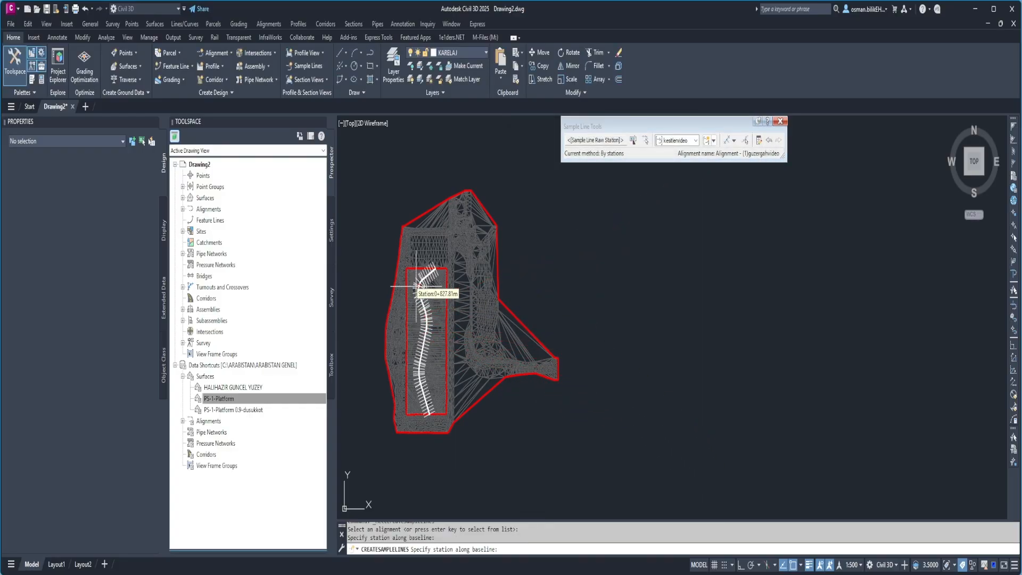
{"action": "scroll", "coordinate": [417, 286], "scroll_direction": "up", "scroll_amount": 5}
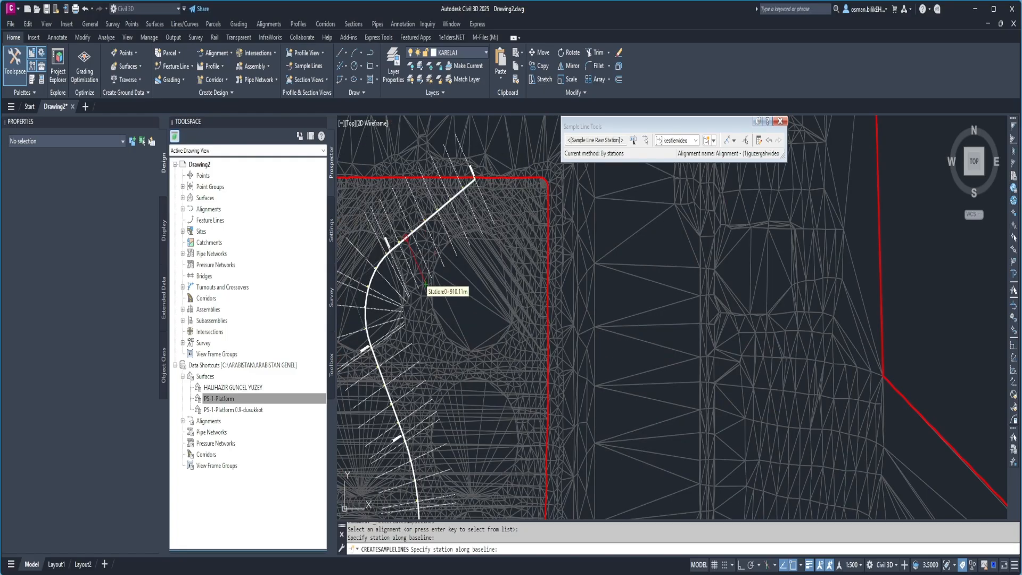
{"action": "key", "text": "Return"}
{"action": "scroll", "coordinate": [446, 289], "scroll_direction": "down", "scroll_amount": 5}
{"action": "scroll", "coordinate": [424, 266], "scroll_direction": "up", "scroll_amount": 8}
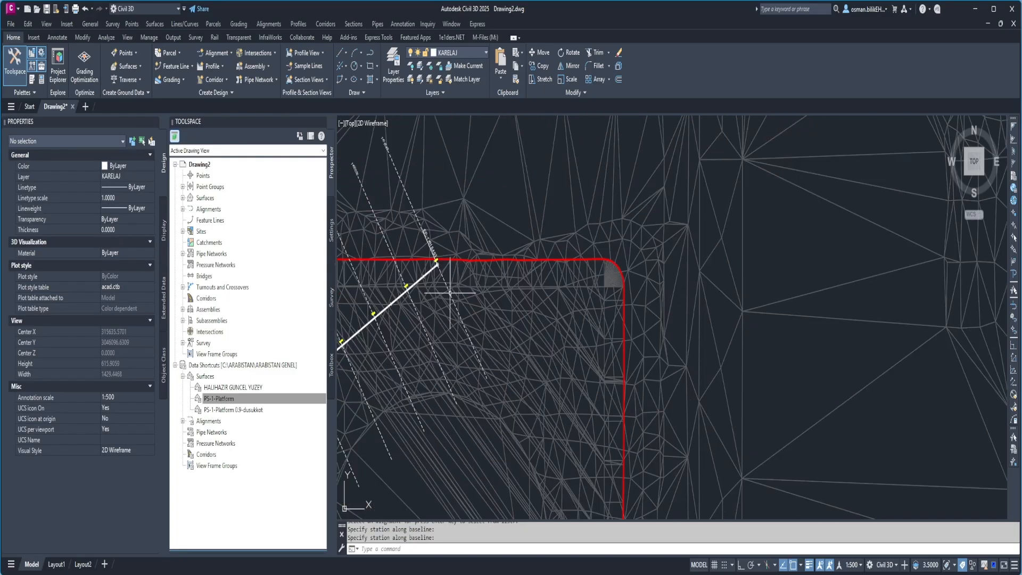
{"action": "scroll", "coordinate": [450, 292], "scroll_direction": "up", "scroll_amount": 10}
{"action": "scroll", "coordinate": [453, 251], "scroll_direction": "down", "scroll_amount": 5}
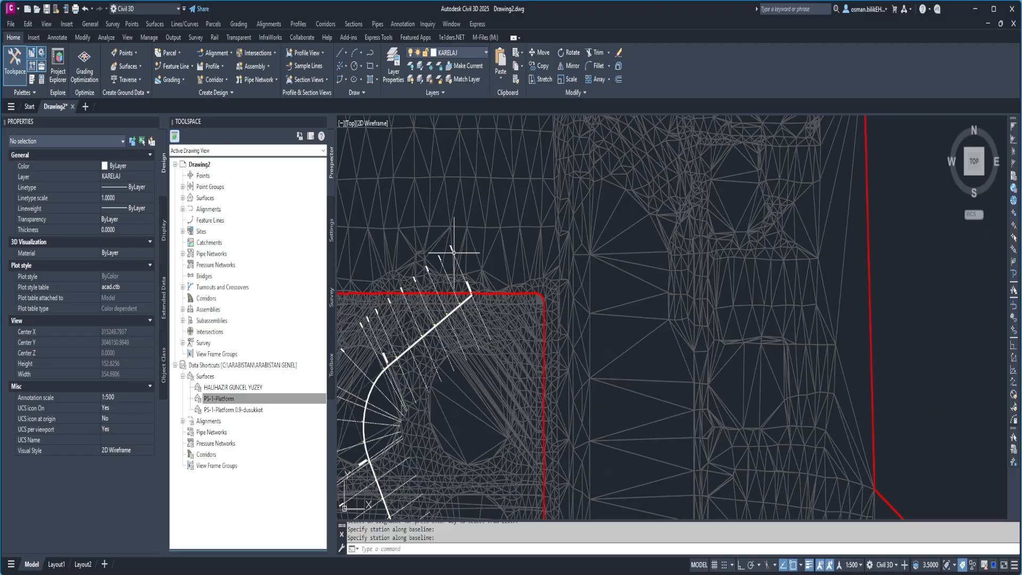
{"action": "scroll", "coordinate": [453, 266], "scroll_direction": "down", "scroll_amount": 10}
{"action": "scroll", "coordinate": [461, 287], "scroll_direction": "up", "scroll_amount": 6}
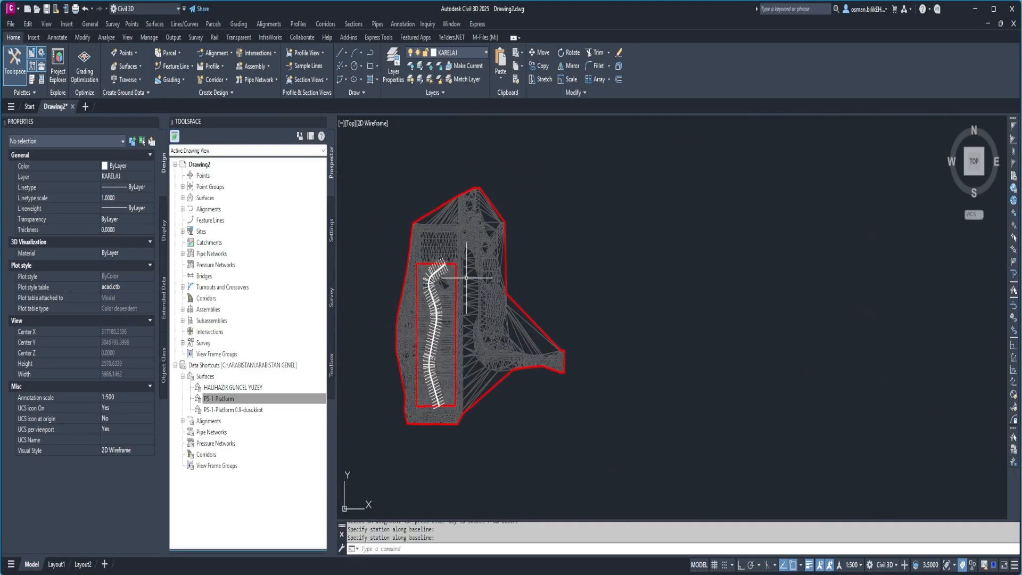
Compute materials for kesitlervideo with the TR Yarma ve Dolgu Ünit criteria, mapping EG to HALIHAZIR GUNCEL YUZEY and DATUM to PS-1-Platform.
{"action": "middle_click_drag", "start_coordinate": [467, 275], "coordinate": [430, 253]}
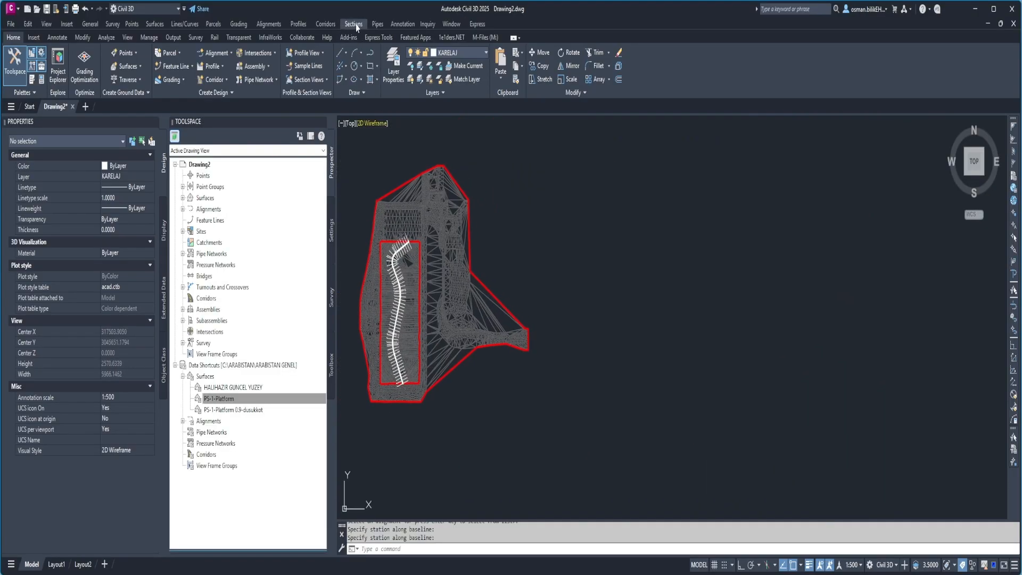
{"action": "left_click", "coordinate": [355, 25]}
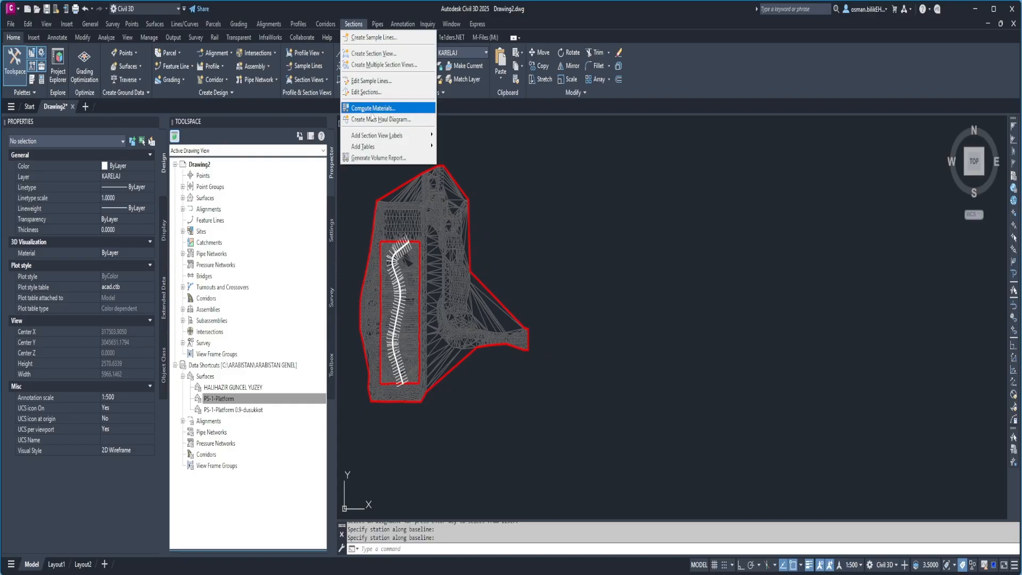
{"action": "left_click", "coordinate": [373, 109]}
{"action": "left_click", "coordinate": [728, 304]}
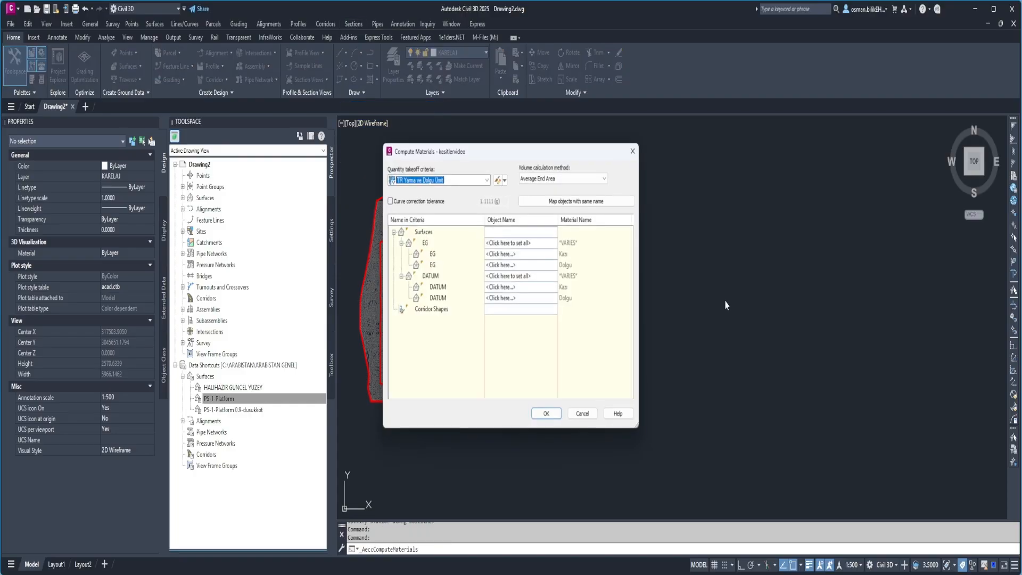
{"action": "left_click", "coordinate": [521, 243]}
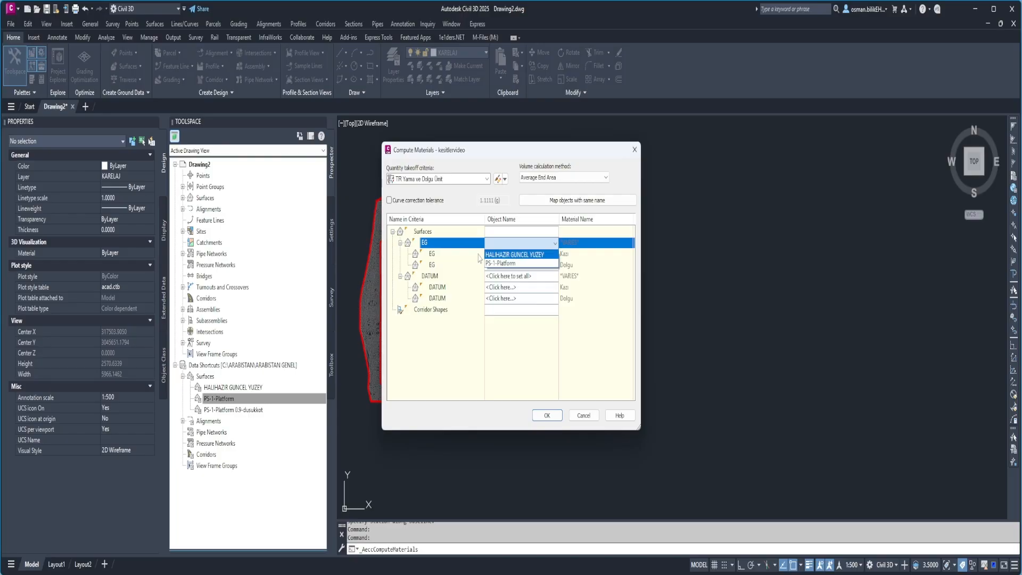
{"action": "left_click", "coordinate": [519, 255]}
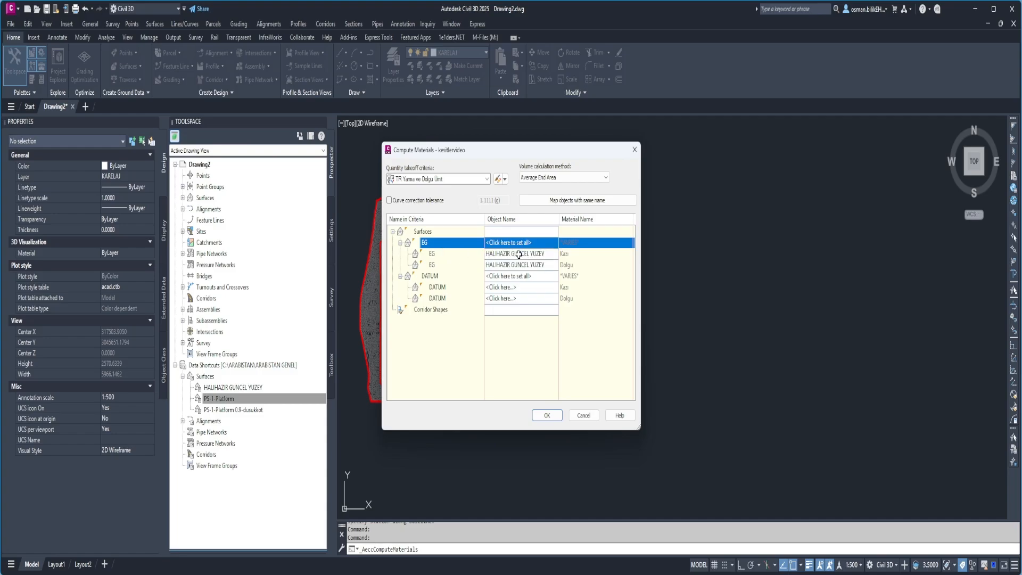
{"action": "left_click", "coordinate": [511, 275]}
{"action": "left_click", "coordinate": [503, 297]}
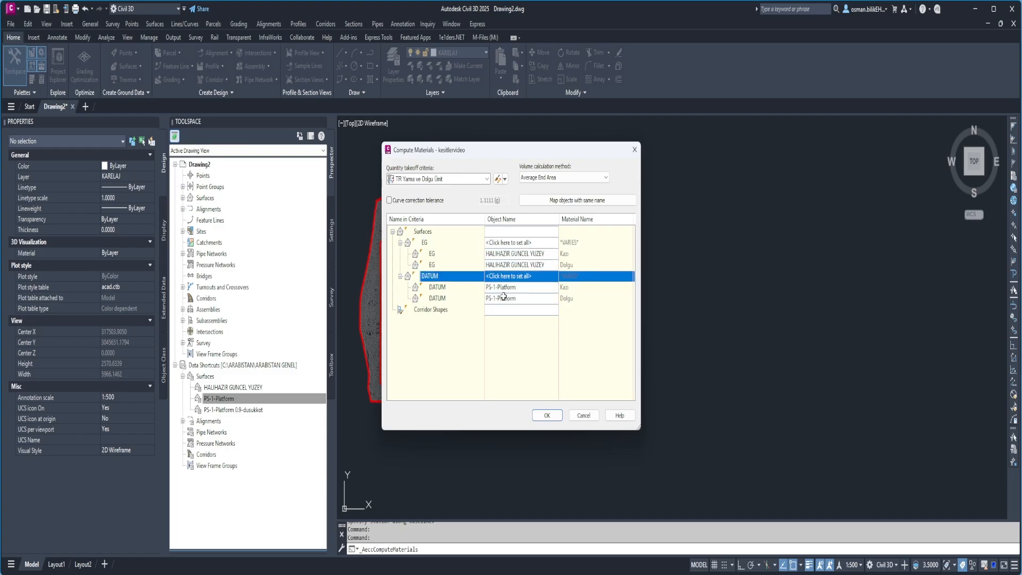
{"action": "left_click", "coordinate": [549, 417]}
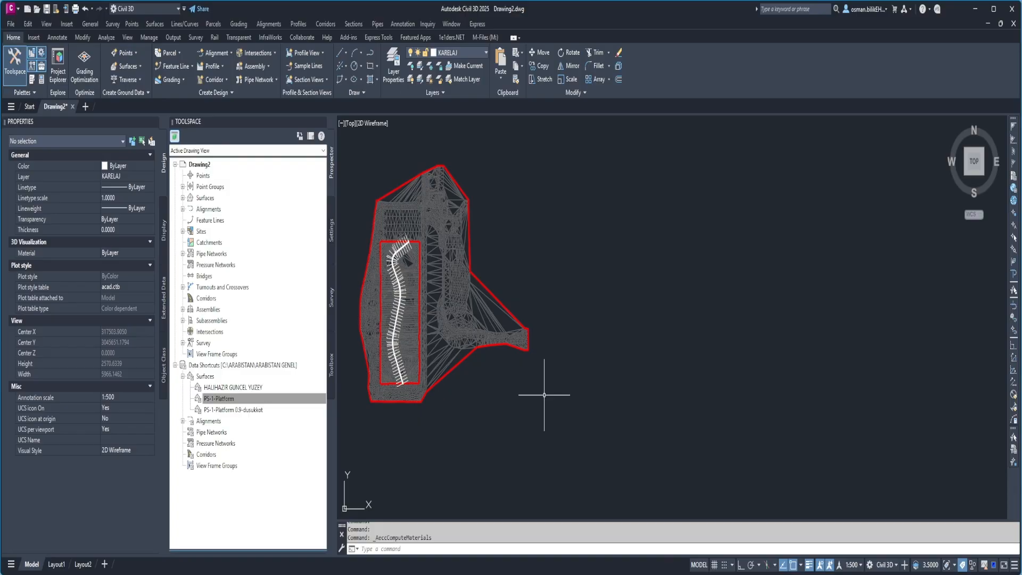
Start creating multiple section views for the guzergahvideo alignment and the kesitlervideo sample line group, keeping the automatic station range.
{"action": "middle_click_drag", "start_coordinate": [534, 307], "coordinate": [531, 310]}
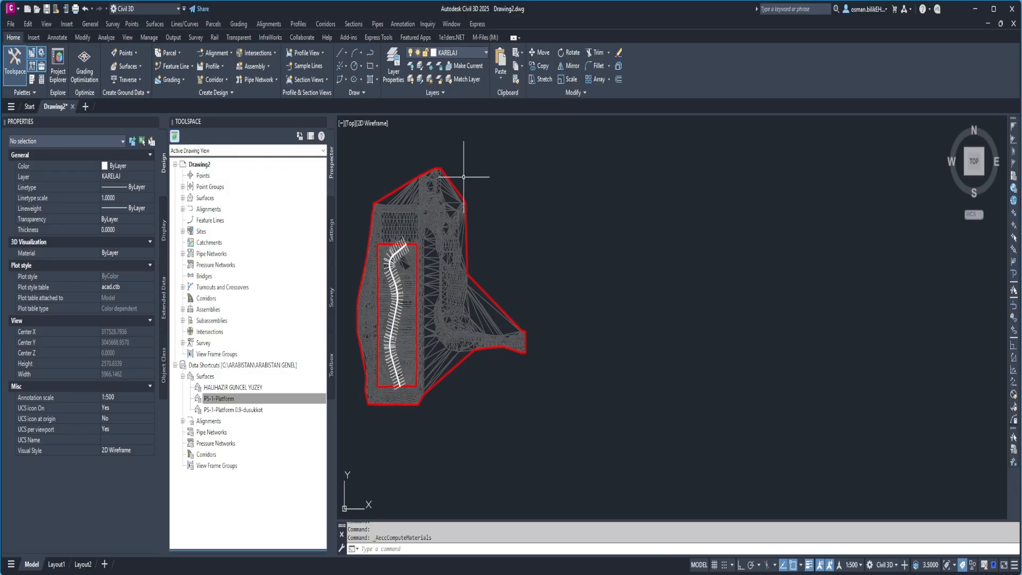
{"action": "left_click", "coordinate": [358, 26]}
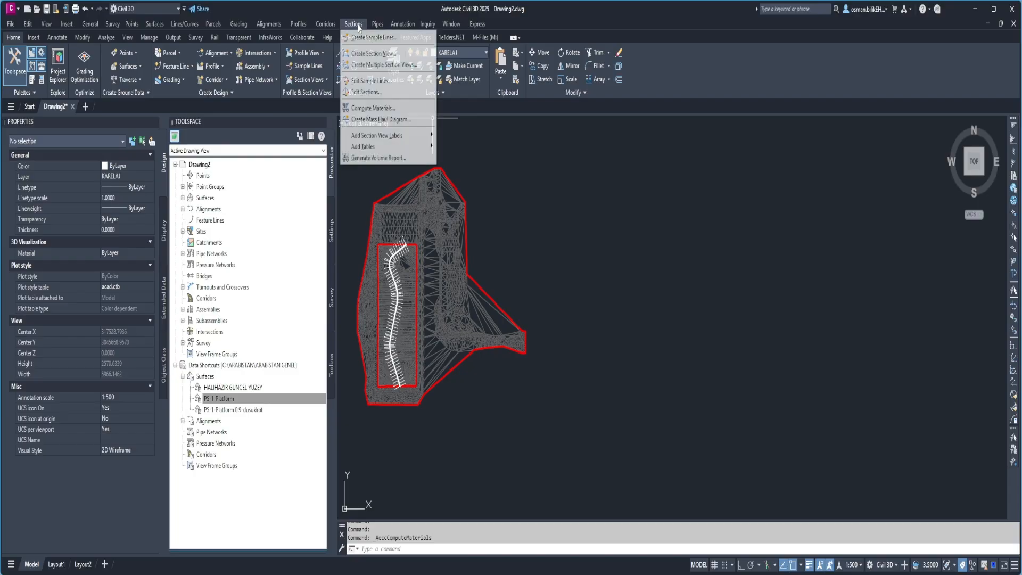
{"action": "left_click", "coordinate": [376, 66]}
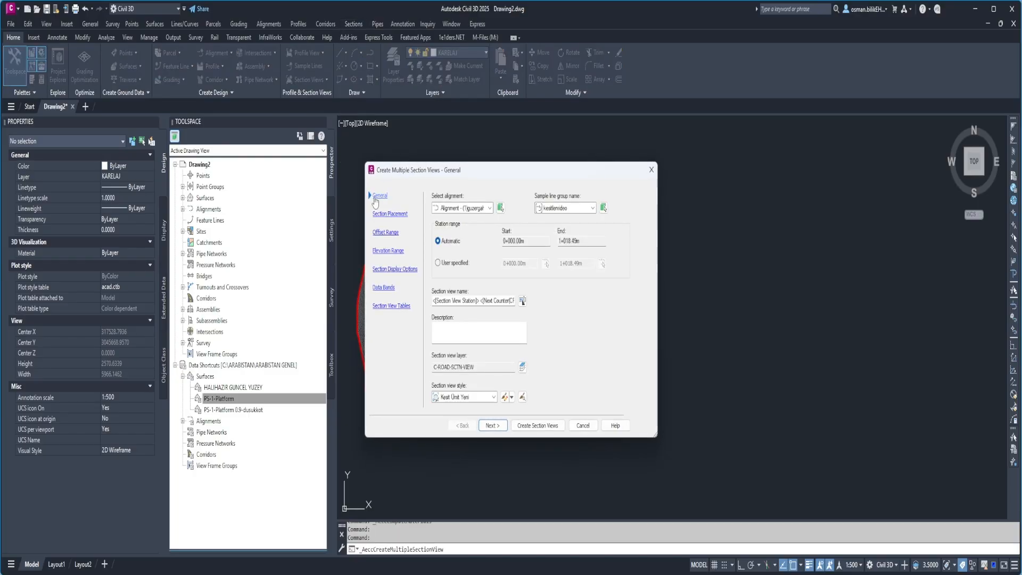
{"action": "left_click", "coordinate": [473, 209]}
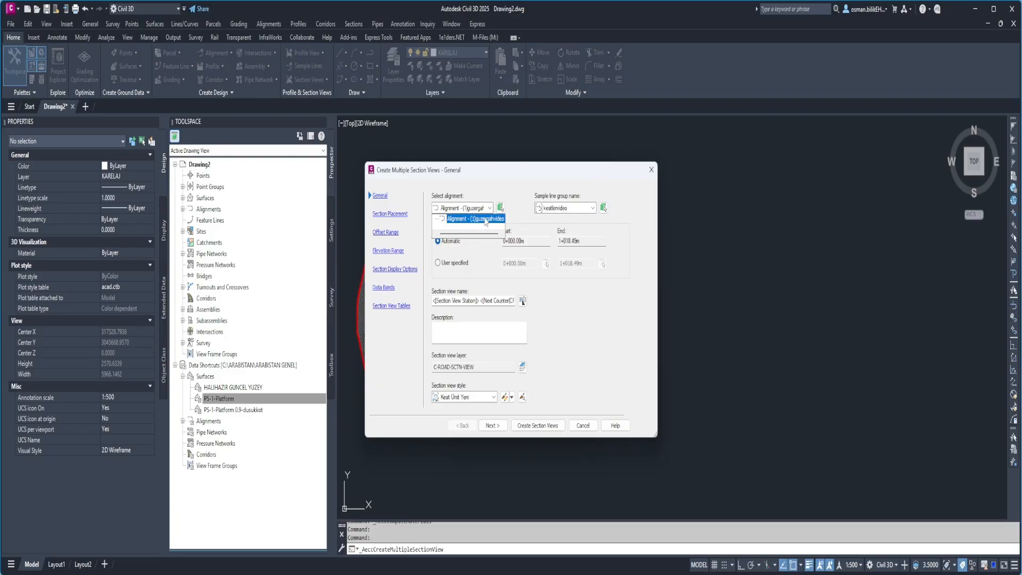
{"action": "left_click", "coordinate": [486, 221]}
{"action": "left_click", "coordinate": [552, 208]}
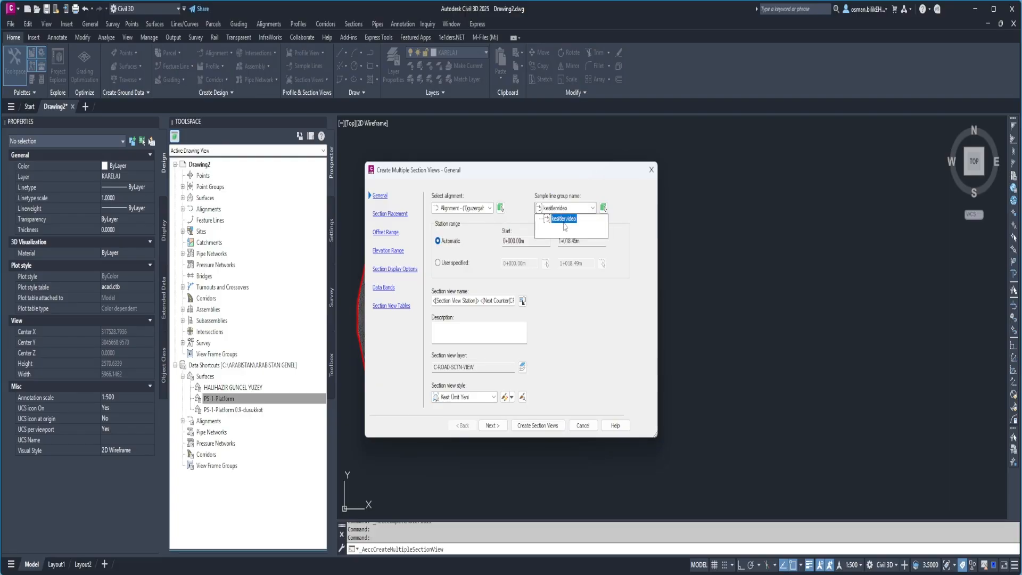
{"action": "left_click", "coordinate": [516, 185]}
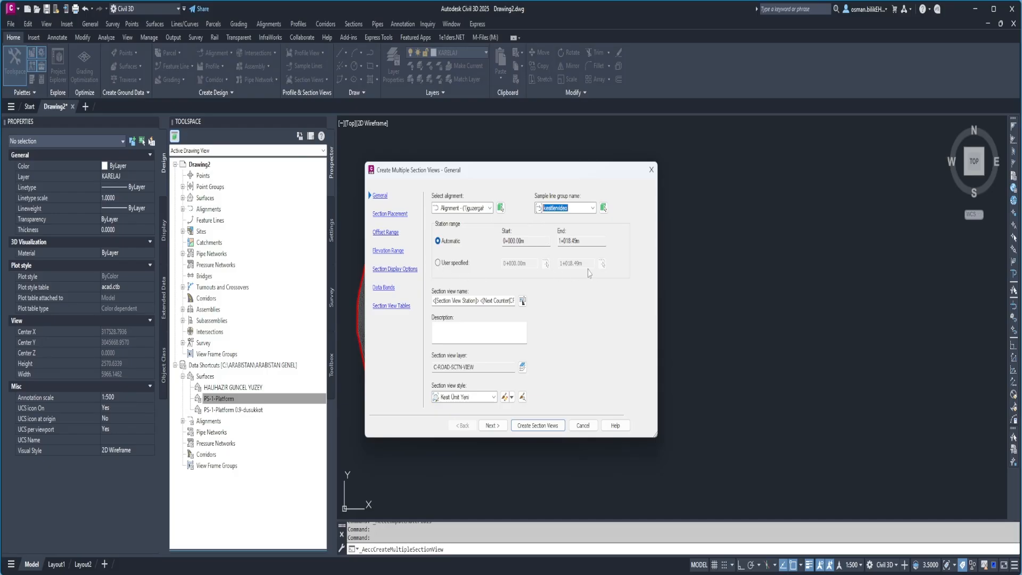
Use Production placement for the section views and review their offset range, elevation range, display options and data bands.
{"action": "left_click", "coordinate": [388, 215]}
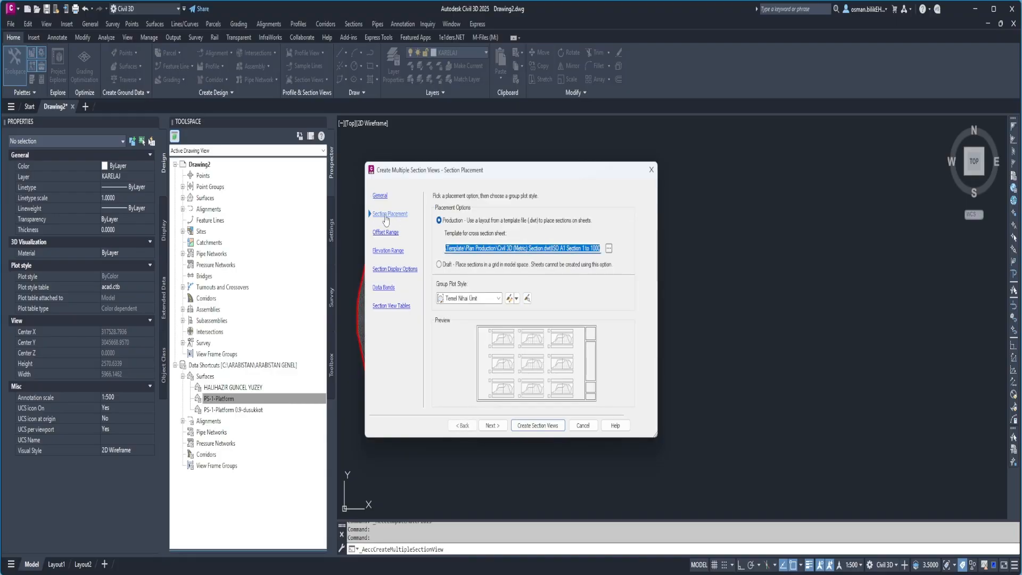
{"action": "left_click", "coordinate": [438, 221]}
{"action": "left_click", "coordinate": [383, 232]}
{"action": "left_click", "coordinate": [379, 249]}
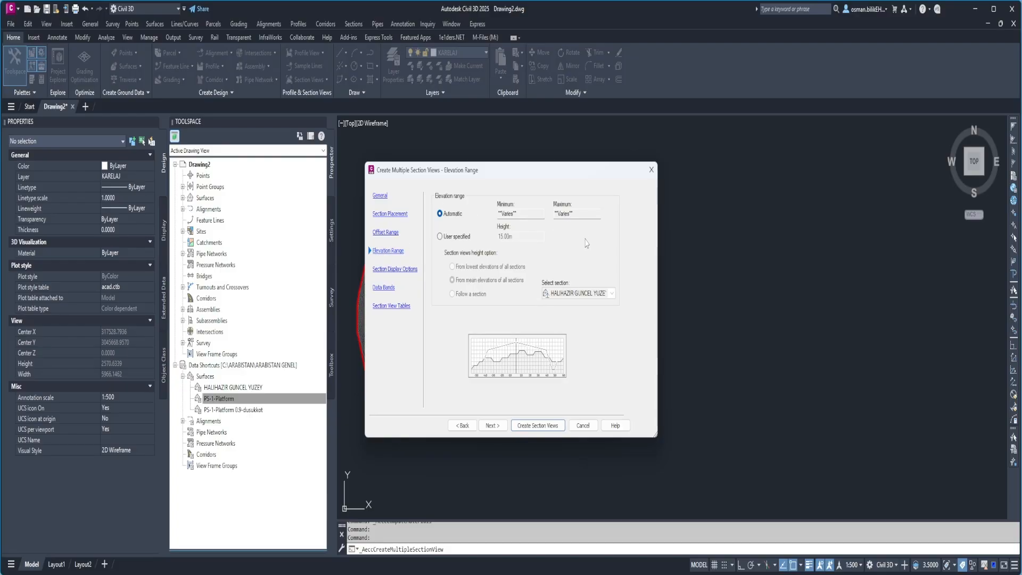
{"action": "left_click", "coordinate": [394, 270]}
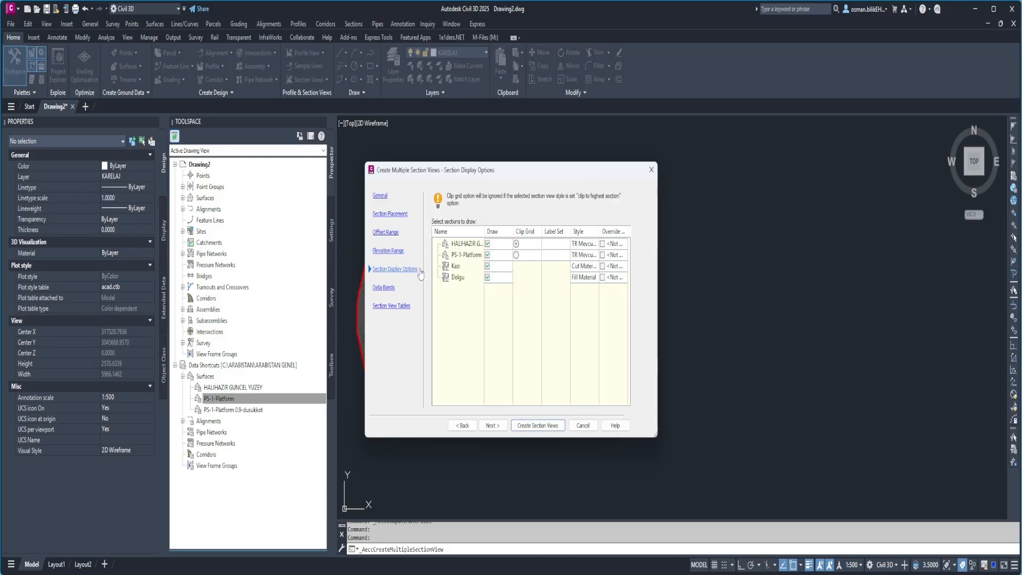
{"action": "left_click", "coordinate": [383, 288]}
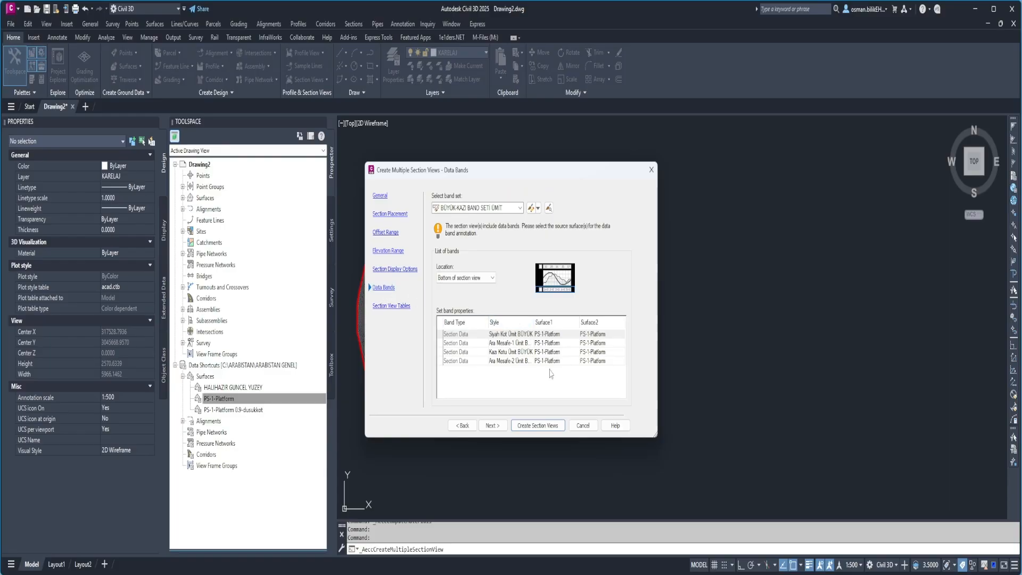
Add a Total Volume table in the kesit kubaj tablosu style and place the section views in the empty area northeast of the surfaces.
{"action": "left_click", "coordinate": [384, 307]}
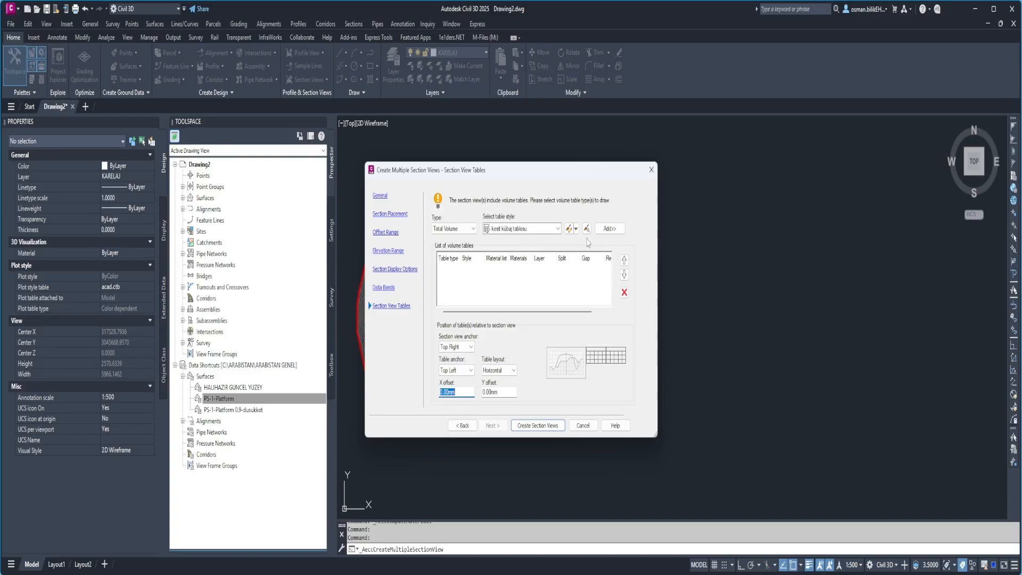
{"action": "left_click", "coordinate": [609, 229]}
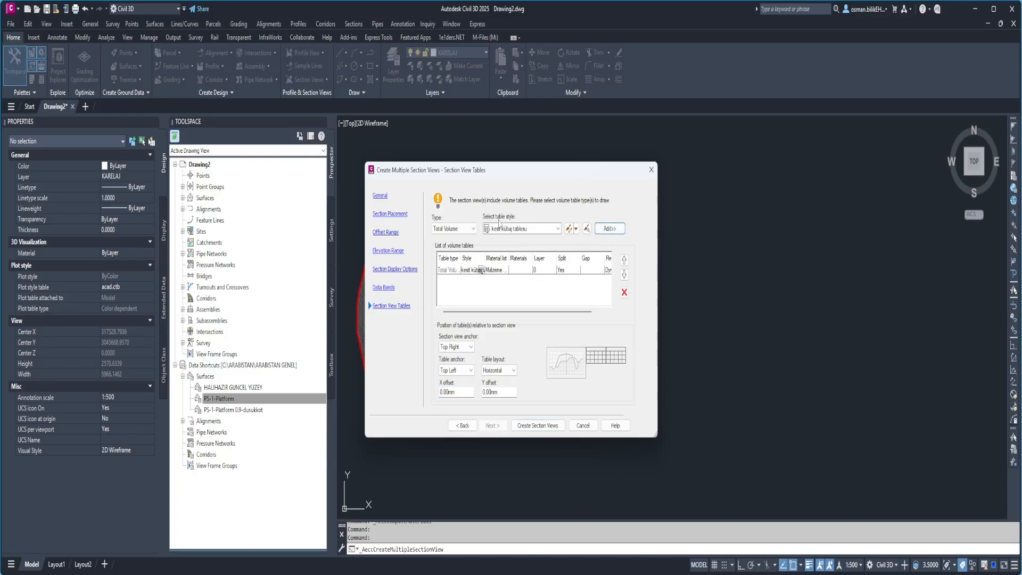
{"action": "left_click", "coordinate": [551, 432]}
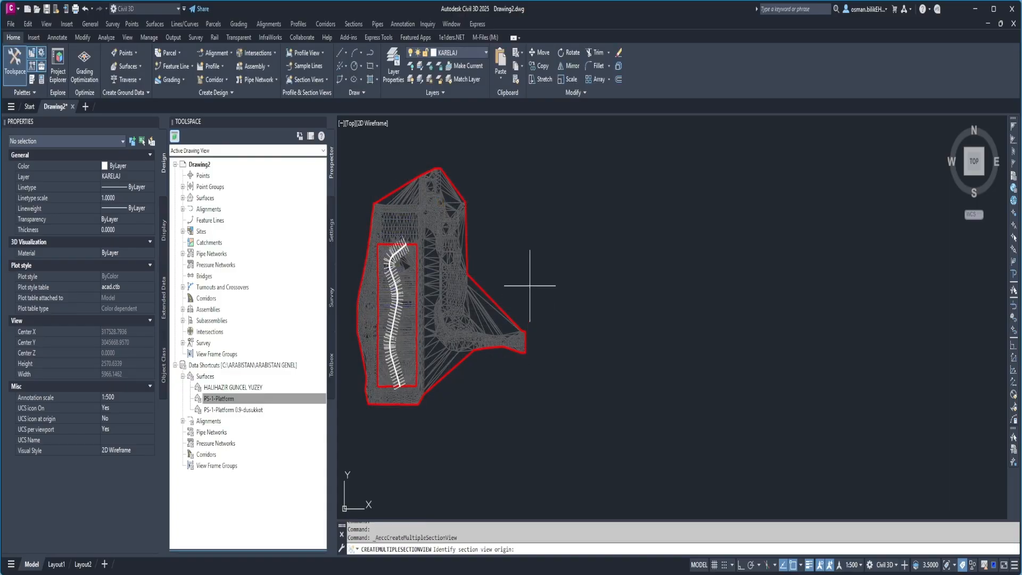
{"action": "middle_click_drag", "start_coordinate": [560, 242], "coordinate": [530, 288]}
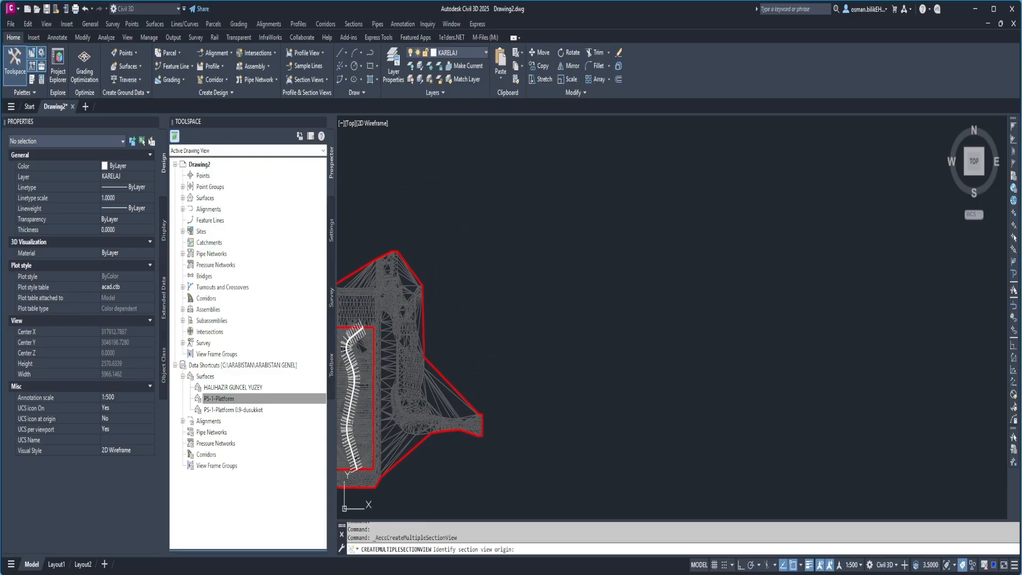
{"action": "left_click", "coordinate": [531, 288]}
Examine the cut and fill areas, data bands and volume table of the section view at station 0+000.
{"action": "scroll", "coordinate": [533, 229], "scroll_direction": "up", "scroll_amount": 6}
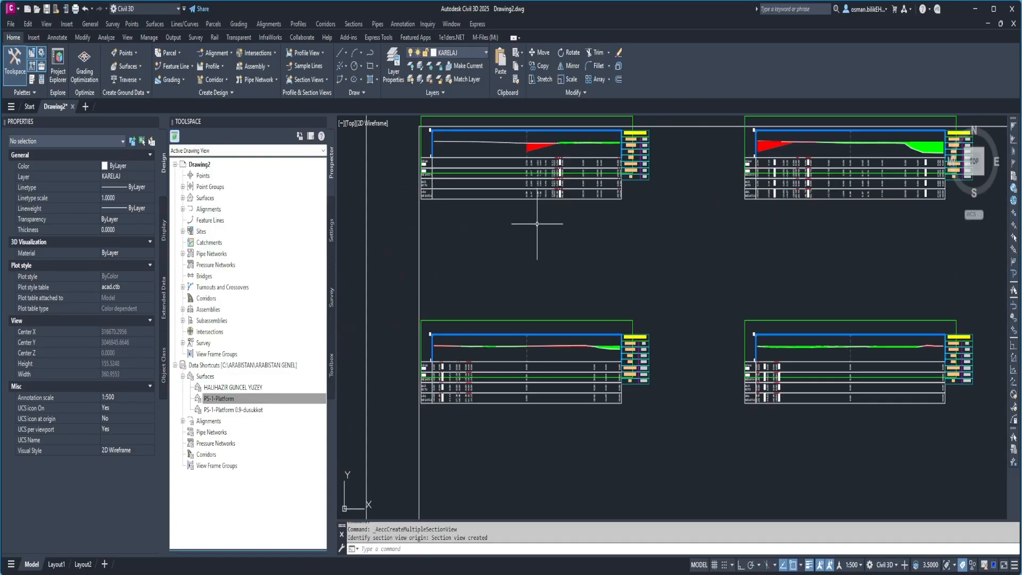
{"action": "scroll", "coordinate": [564, 254], "scroll_direction": "down", "scroll_amount": 4}
{"action": "scroll", "coordinate": [555, 252], "scroll_direction": "up", "scroll_amount": 8}
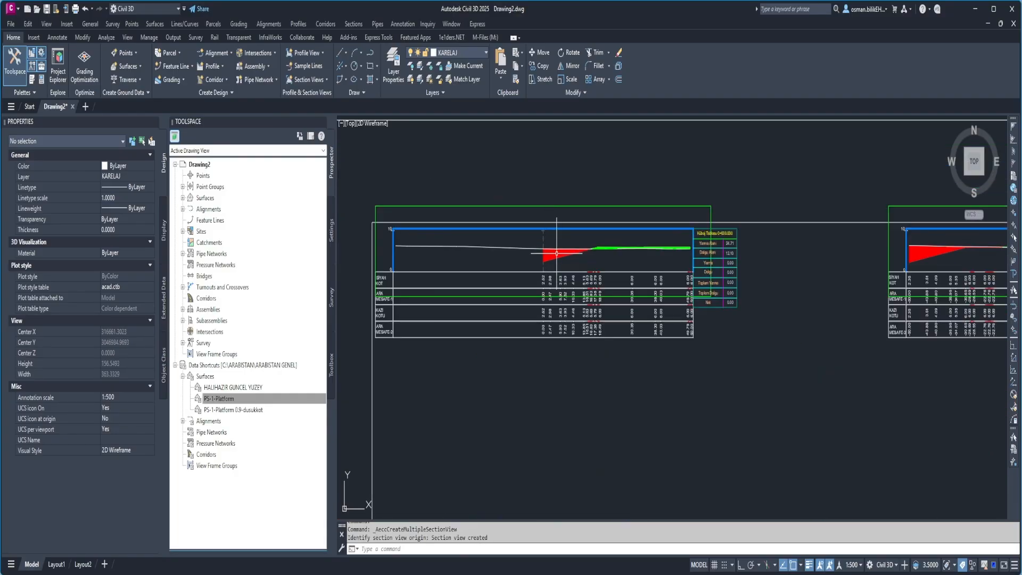
{"action": "scroll", "coordinate": [555, 252], "scroll_direction": "down", "scroll_amount": 3}
{"action": "scroll", "coordinate": [556, 258], "scroll_direction": "up", "scroll_amount": 5}
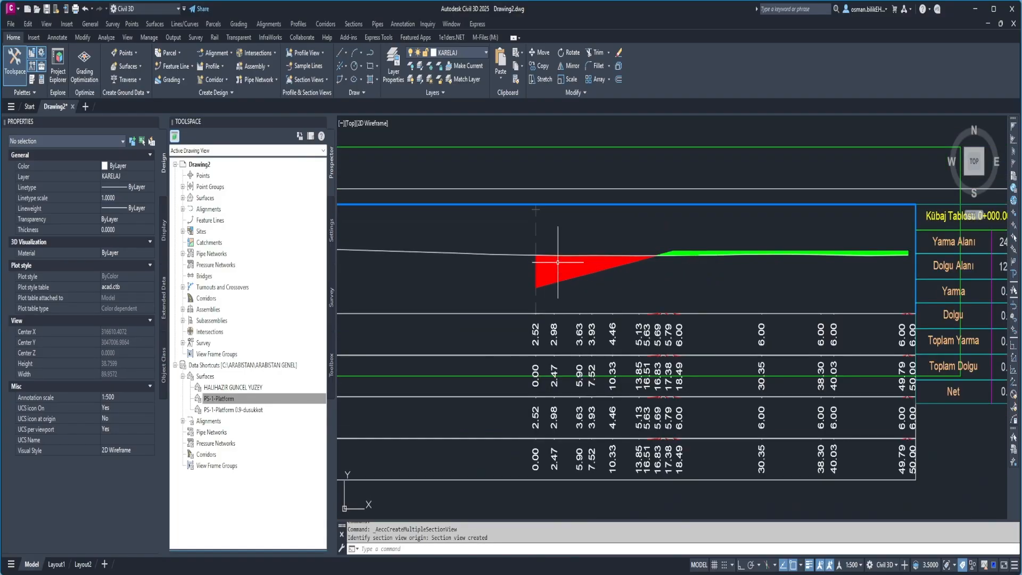
{"action": "scroll", "coordinate": [559, 262], "scroll_direction": "down", "scroll_amount": 3}
{"action": "scroll", "coordinate": [532, 255], "scroll_direction": "up", "scroll_amount": 6}
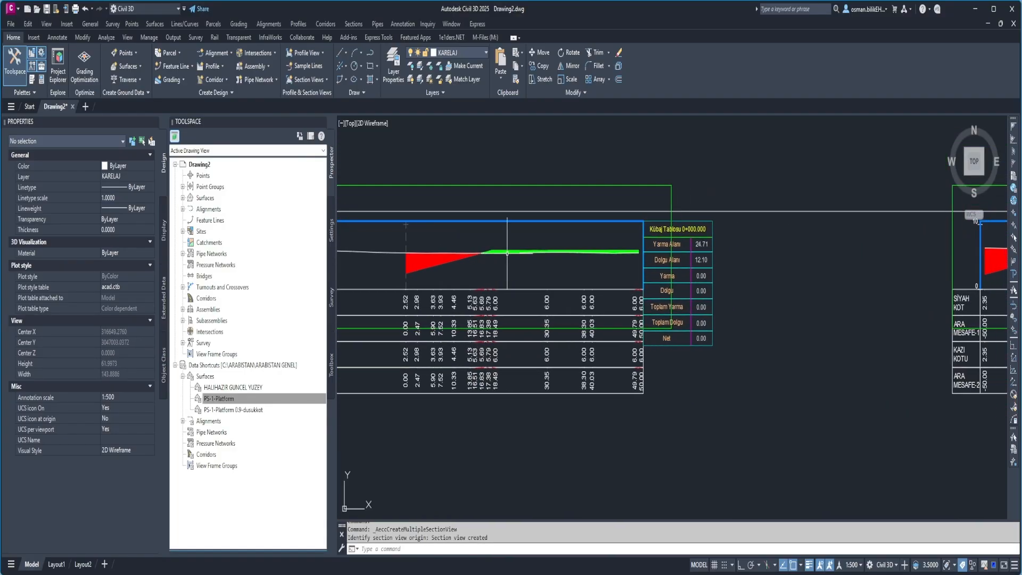
{"action": "scroll", "coordinate": [586, 250], "scroll_direction": "down", "scroll_amount": 3}
{"action": "scroll", "coordinate": [617, 242], "scroll_direction": "up", "scroll_amount": 2}
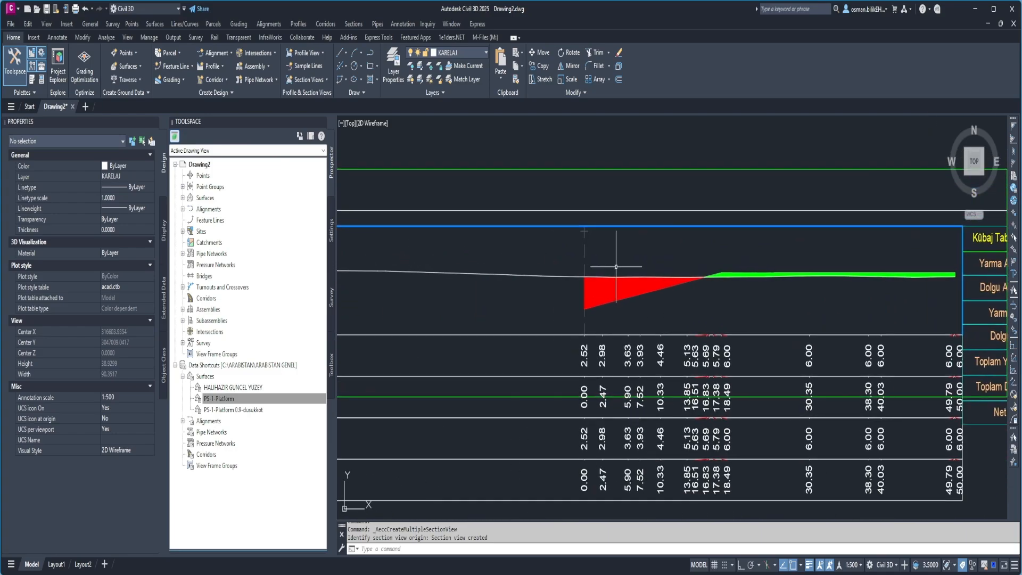
{"action": "scroll", "coordinate": [532, 267], "scroll_direction": "down", "scroll_amount": 1}
{"action": "scroll", "coordinate": [601, 279], "scroll_direction": "up", "scroll_amount": 5}
Inspect the properties of the green fill material section at station 0+000, leaving it deselected.
{"action": "left_click", "coordinate": [595, 290]}
{"action": "key", "text": "Escape"}
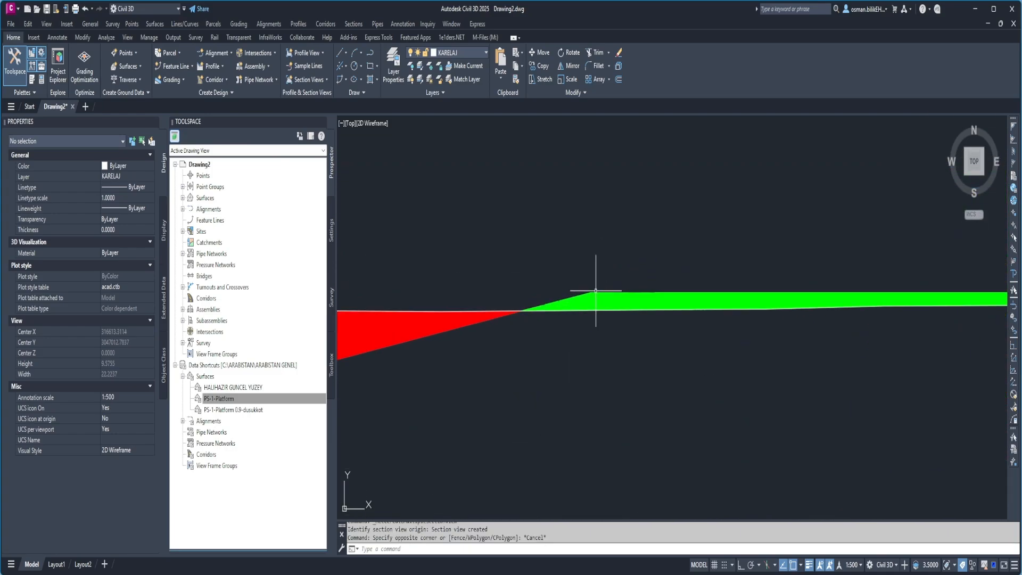
{"action": "left_click", "coordinate": [592, 290]}
{"action": "scroll", "coordinate": [543, 306], "scroll_direction": "down", "scroll_amount": 5}
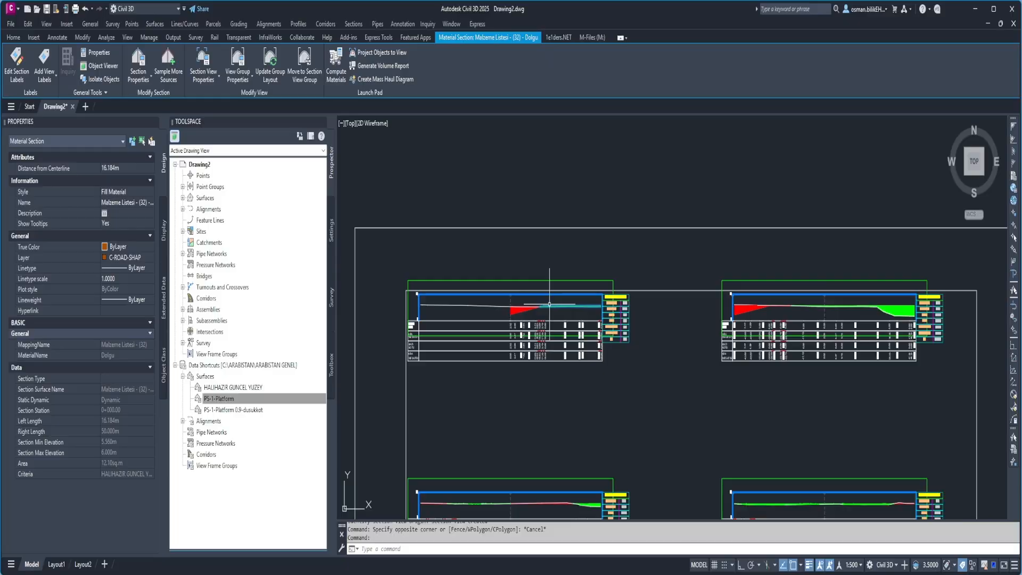
{"action": "scroll", "coordinate": [434, 308], "scroll_direction": "up", "scroll_amount": 5}
{"action": "key", "text": "Escape"}
{"action": "key", "text": "Escape"}
Examine the fill material section and the volume table of the section view at station 0+020.
{"action": "scroll", "coordinate": [453, 298], "scroll_direction": "down", "scroll_amount": 5}
{"action": "scroll", "coordinate": [532, 276], "scroll_direction": "down", "scroll_amount": 2}
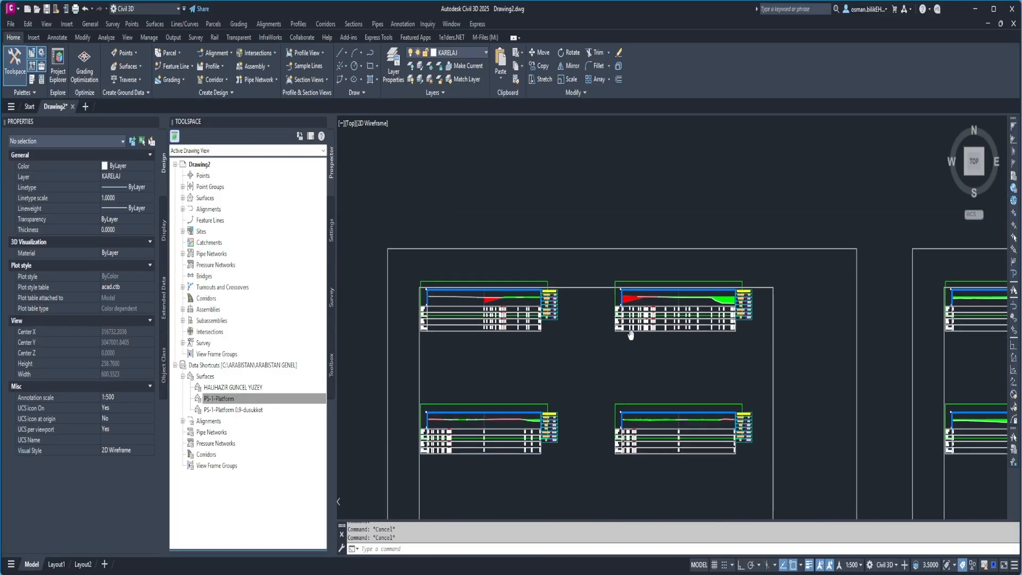
{"action": "scroll", "coordinate": [577, 253], "scroll_direction": "up", "scroll_amount": 3}
{"action": "scroll", "coordinate": [577, 253], "scroll_direction": "up", "scroll_amount": 5}
{"action": "scroll", "coordinate": [527, 289], "scroll_direction": "up", "scroll_amount": 4}
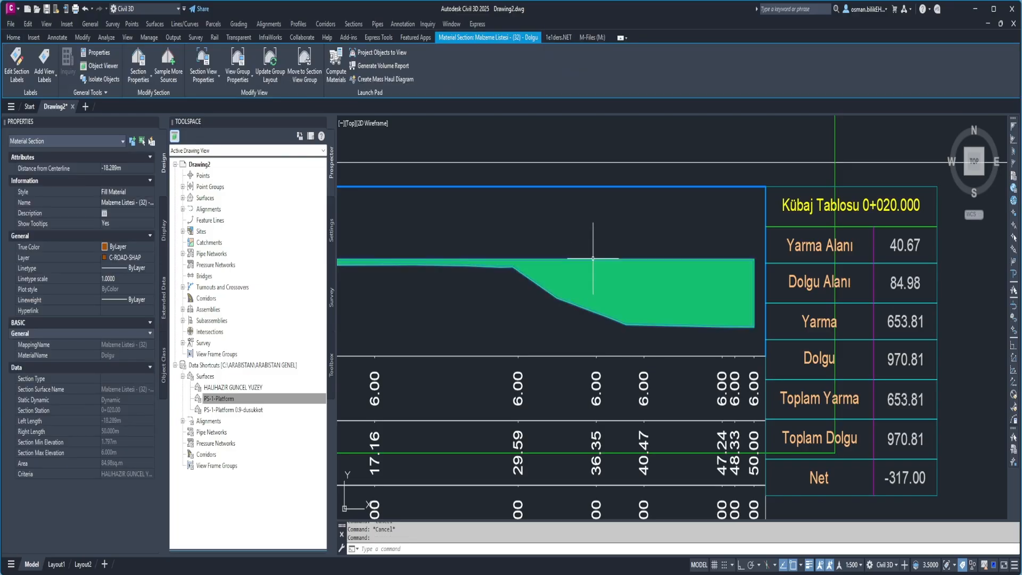
{"action": "key", "text": "Escape"}
{"action": "scroll", "coordinate": [592, 258], "scroll_direction": "down", "scroll_amount": 10}
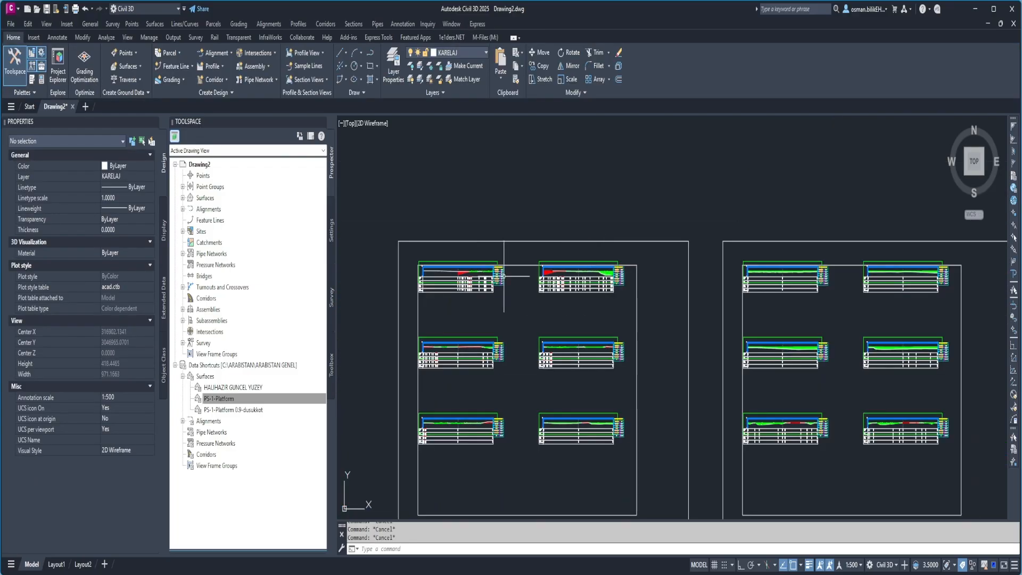
Open the Cut Material shape style for editing from the section properties of the cut area at station 0+000.
{"action": "scroll", "coordinate": [438, 272], "scroll_direction": "up", "scroll_amount": 10}
{"action": "left_click", "coordinate": [509, 311]}
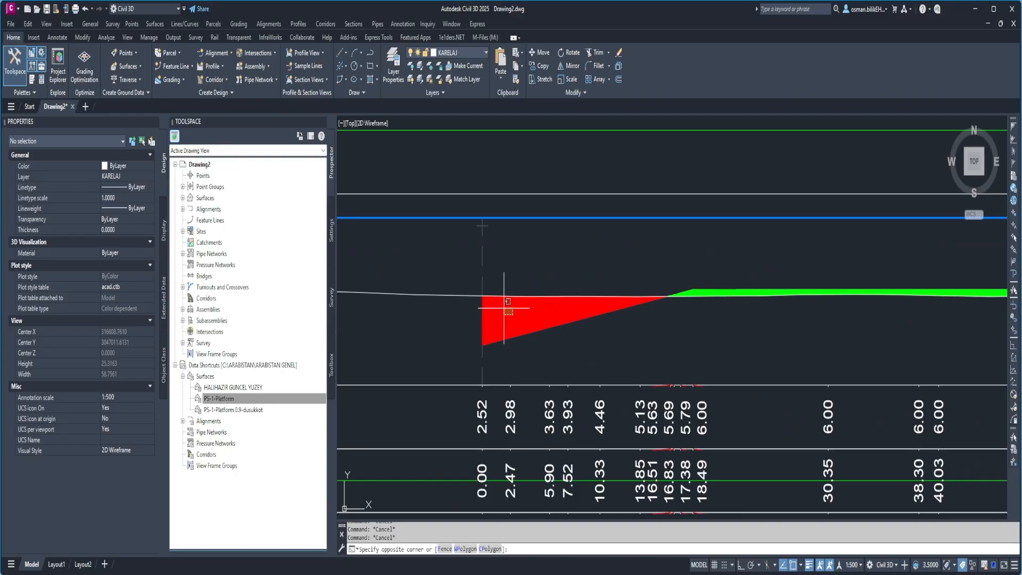
{"action": "key", "text": "Escape"}
{"action": "key", "text": "Escape"}
{"action": "left_click", "coordinate": [491, 290]}
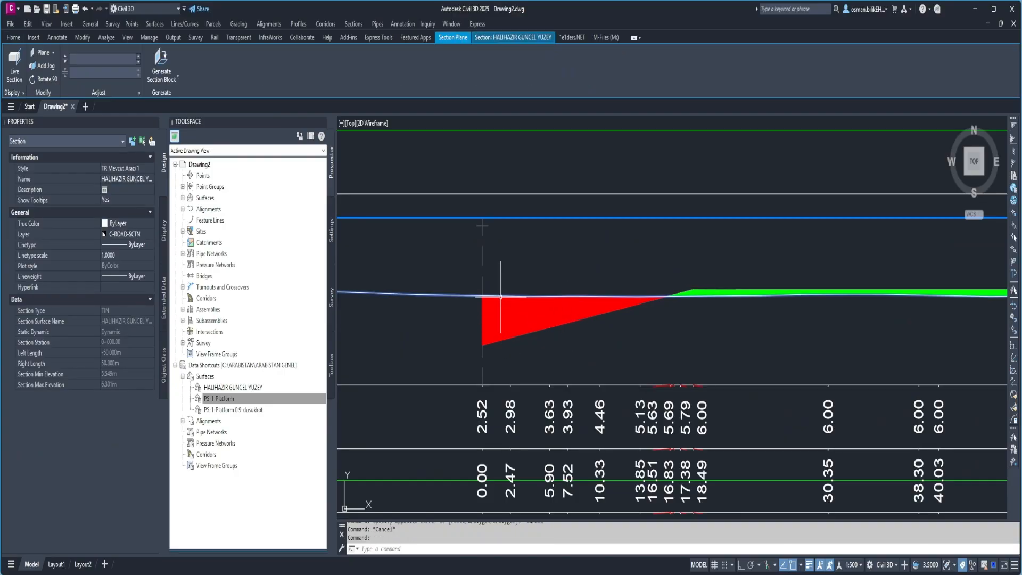
{"action": "key", "text": "Escape"}
{"action": "left_click", "coordinate": [482, 309]}
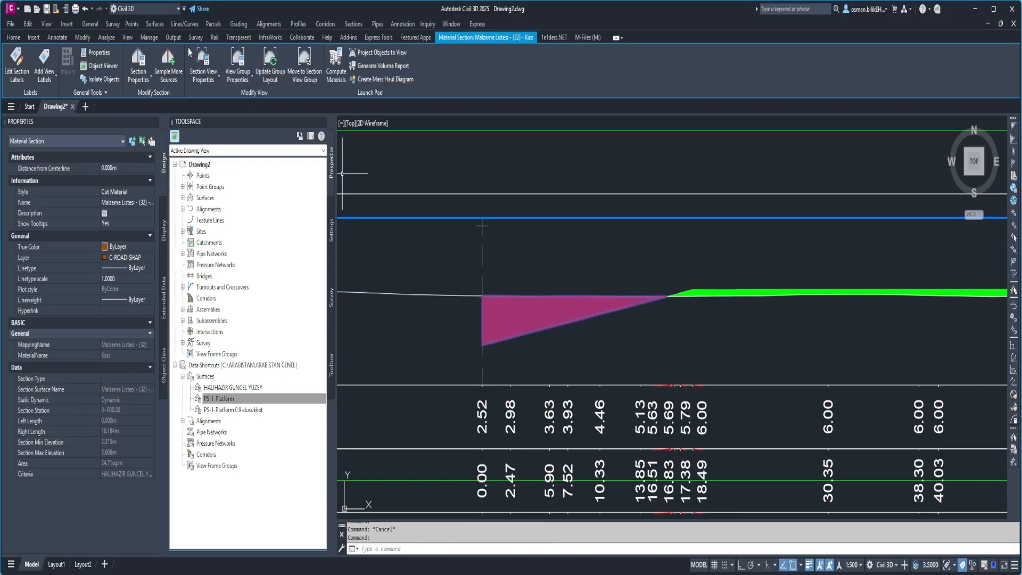
{"action": "left_click", "coordinate": [138, 59]}
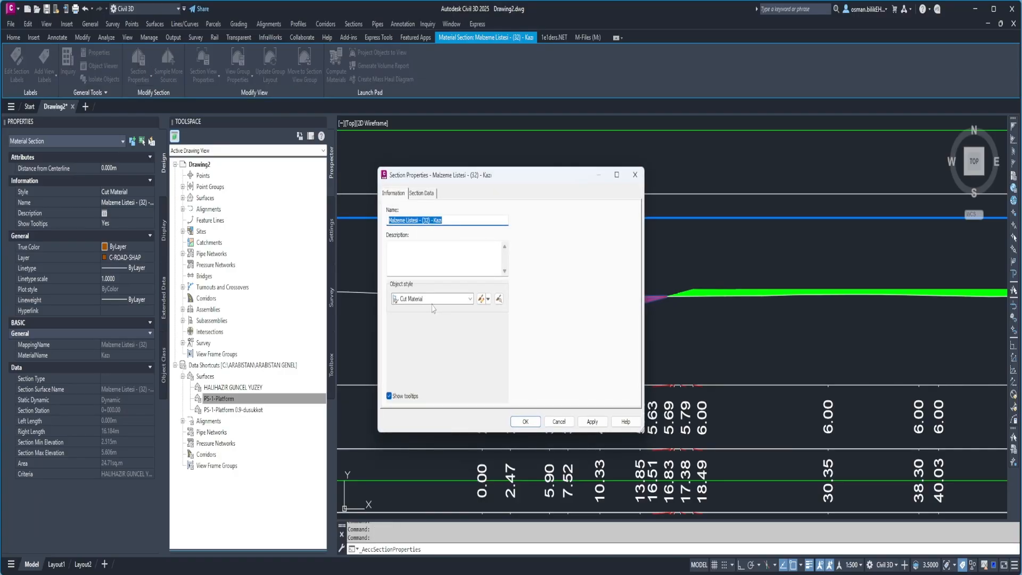
{"action": "left_click", "coordinate": [481, 299]}
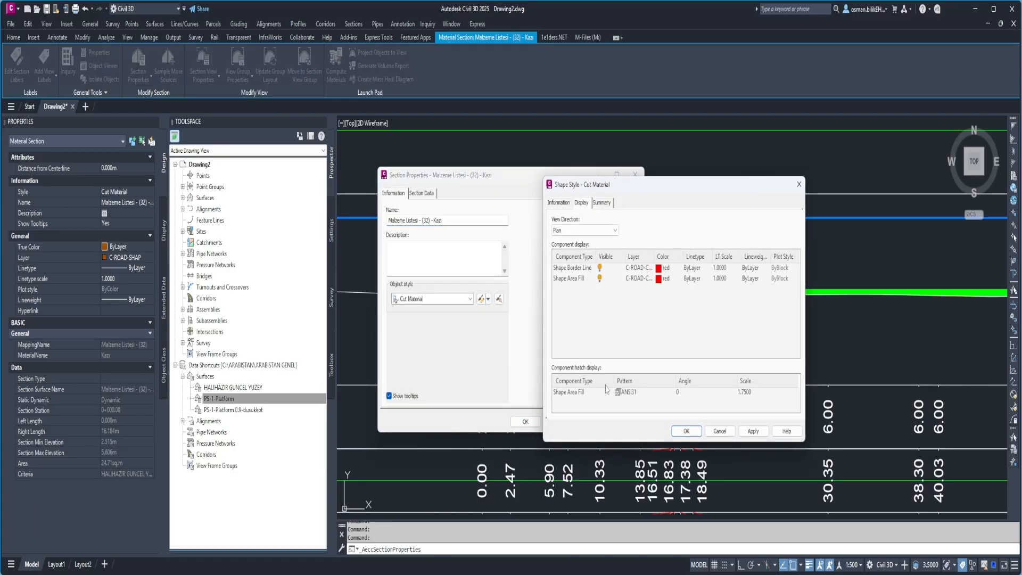
Set the Cut Material style's Shape Area Fill hatch to Solid Fill for the Section view direction.
{"action": "left_click", "coordinate": [584, 231]}
{"action": "left_click", "coordinate": [569, 265]}
{"action": "left_click", "coordinate": [620, 394]}
{"action": "left_click", "coordinate": [618, 394]}
{"action": "left_click", "coordinate": [687, 285]}
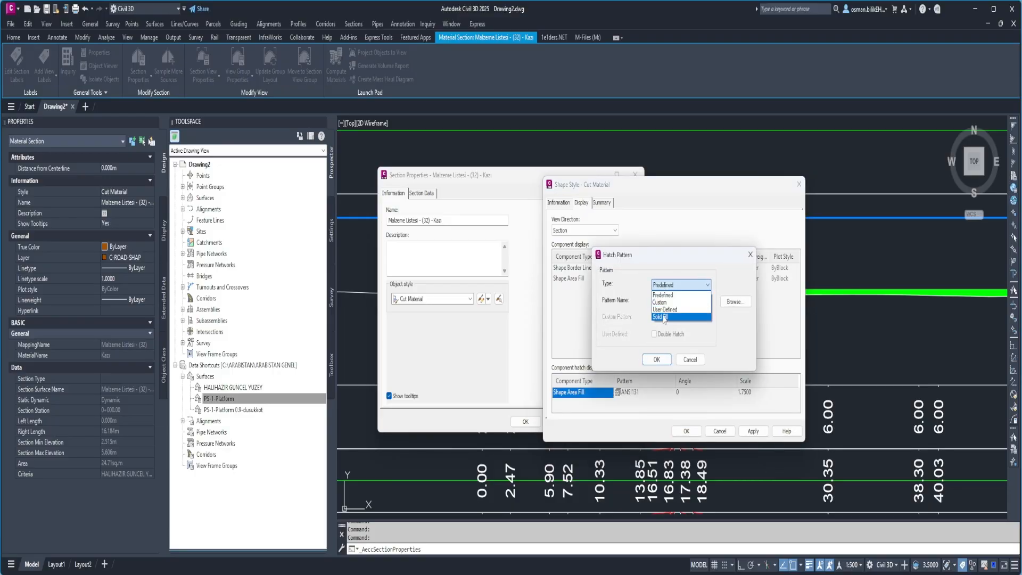
{"action": "left_click", "coordinate": [659, 317]}
{"action": "left_click", "coordinate": [656, 360]}
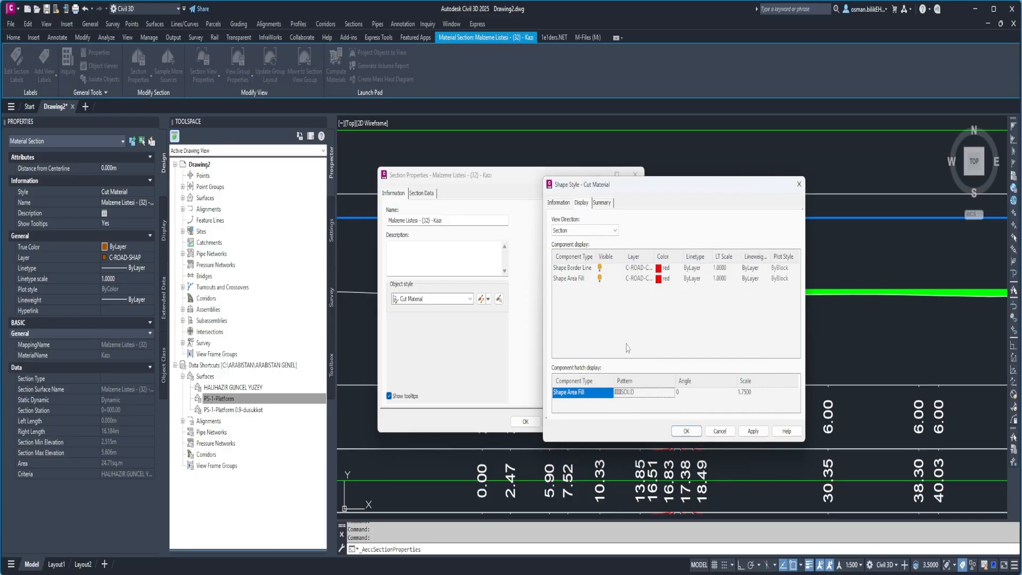
Set the Cut Material style's Shape Area Fill colour to 200, then apply the style and deselect the section.
{"action": "left_click", "coordinate": [661, 279]}
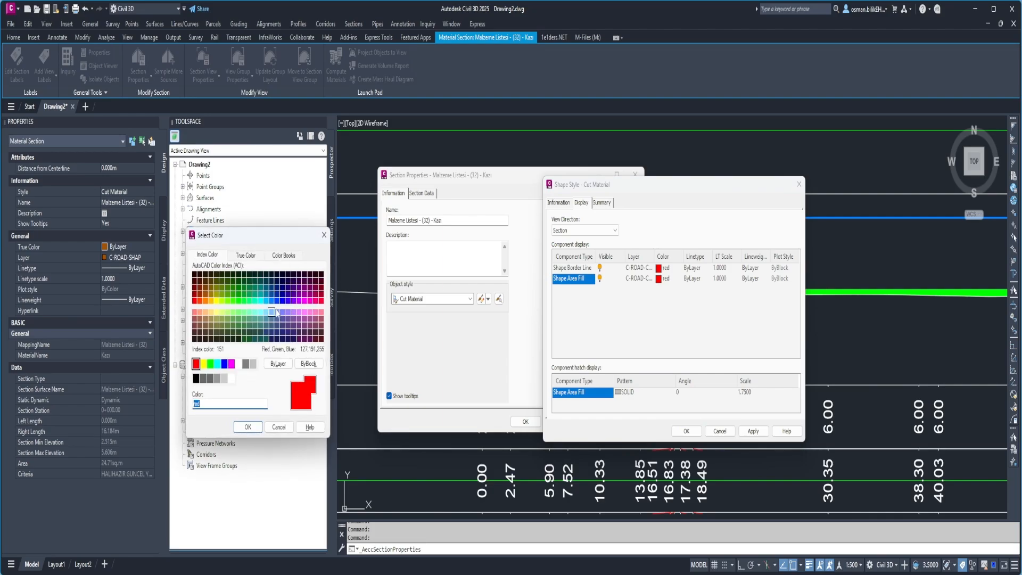
{"action": "left_click", "coordinate": [301, 305]}
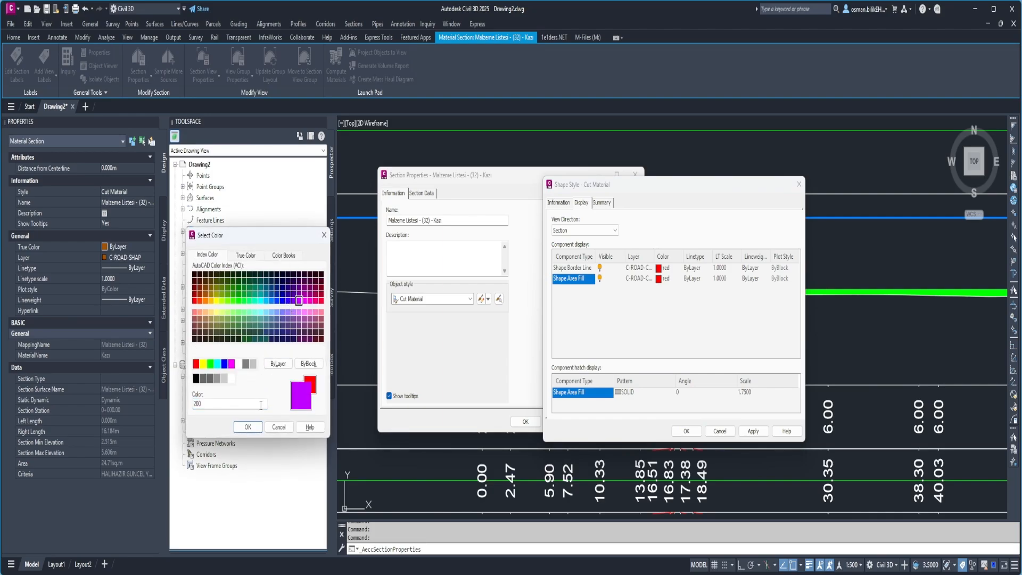
{"action": "left_click", "coordinate": [247, 427]}
{"action": "left_click", "coordinate": [688, 431]}
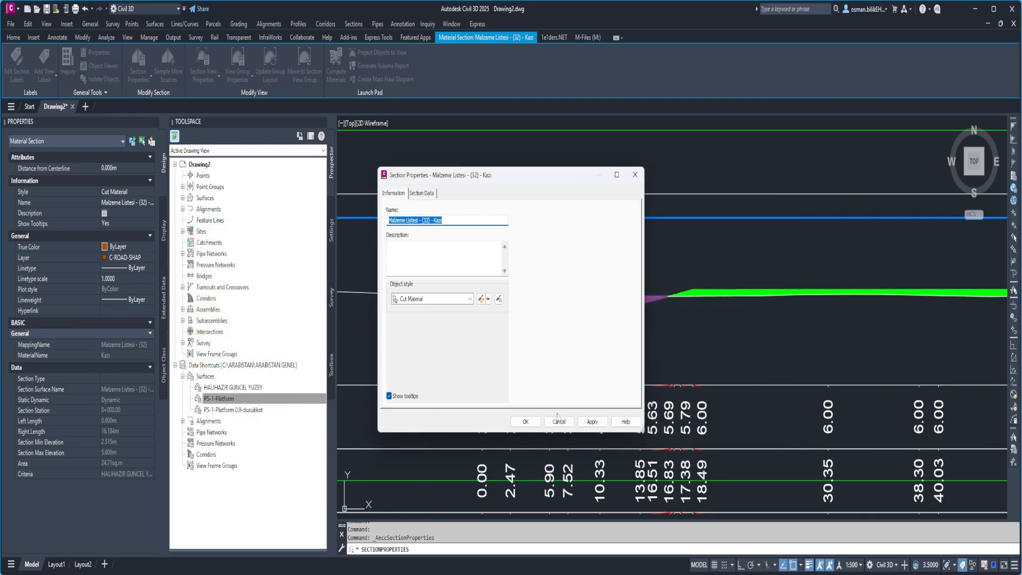
{"action": "left_click", "coordinate": [526, 421]}
{"action": "key", "text": "Escape"}
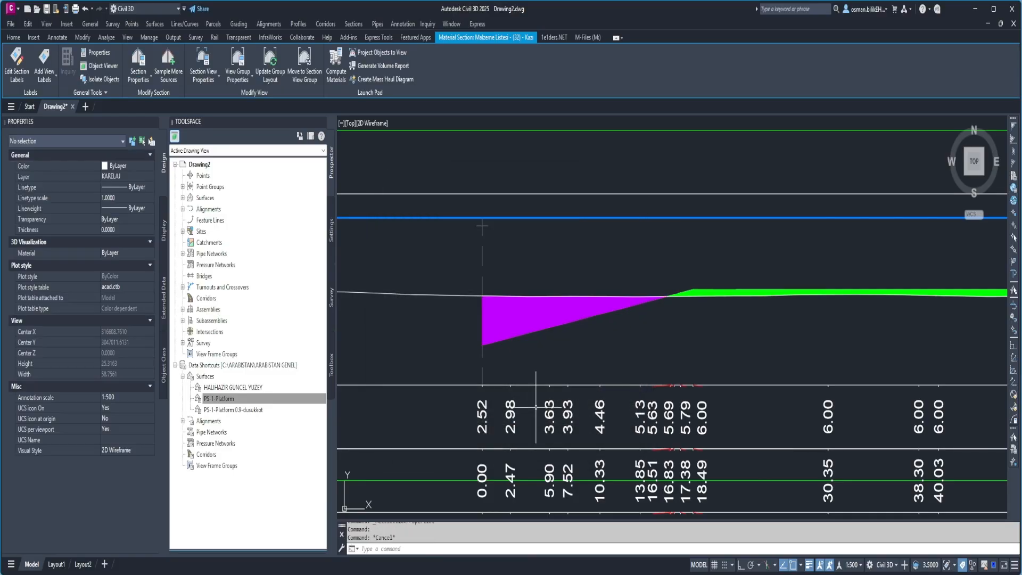
Open the Fill Material shape style for editing from the section properties of the fill area at station 0+000.
{"action": "scroll", "coordinate": [427, 354], "scroll_direction": "down", "scroll_amount": 3}
{"action": "scroll", "coordinate": [479, 341], "scroll_direction": "up", "scroll_amount": 8}
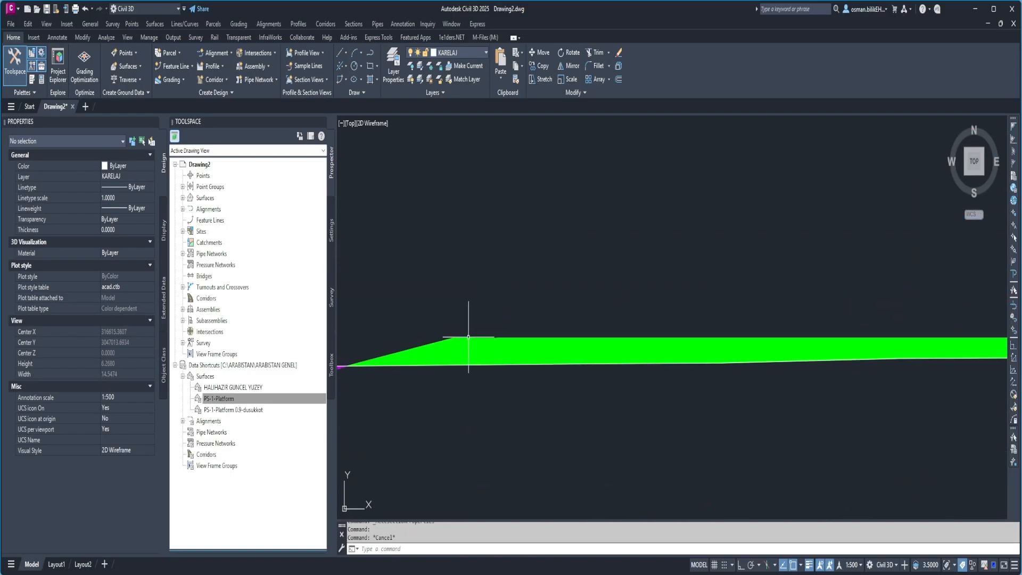
{"action": "left_click", "coordinate": [468, 336]}
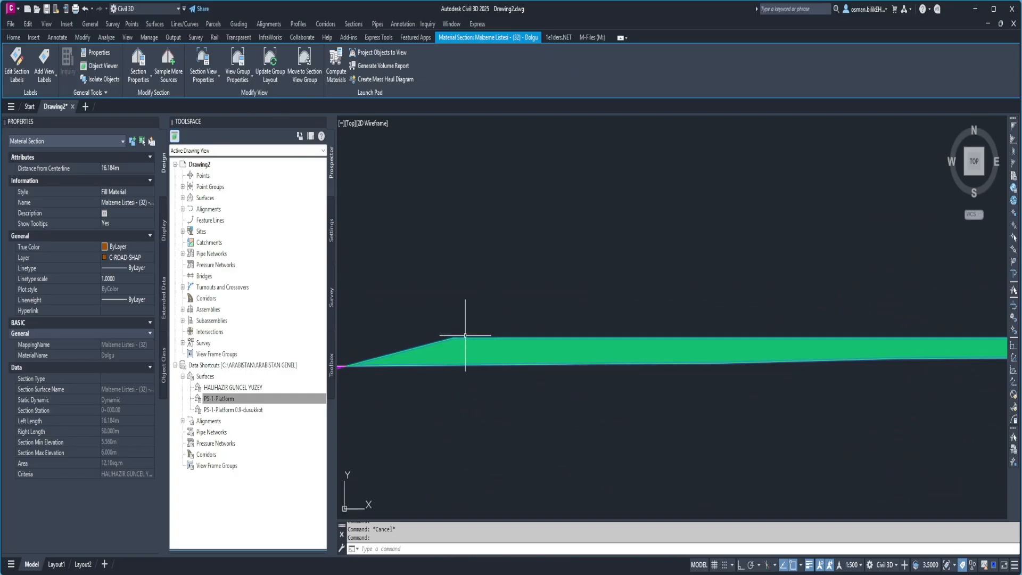
{"action": "left_click", "coordinate": [138, 64]}
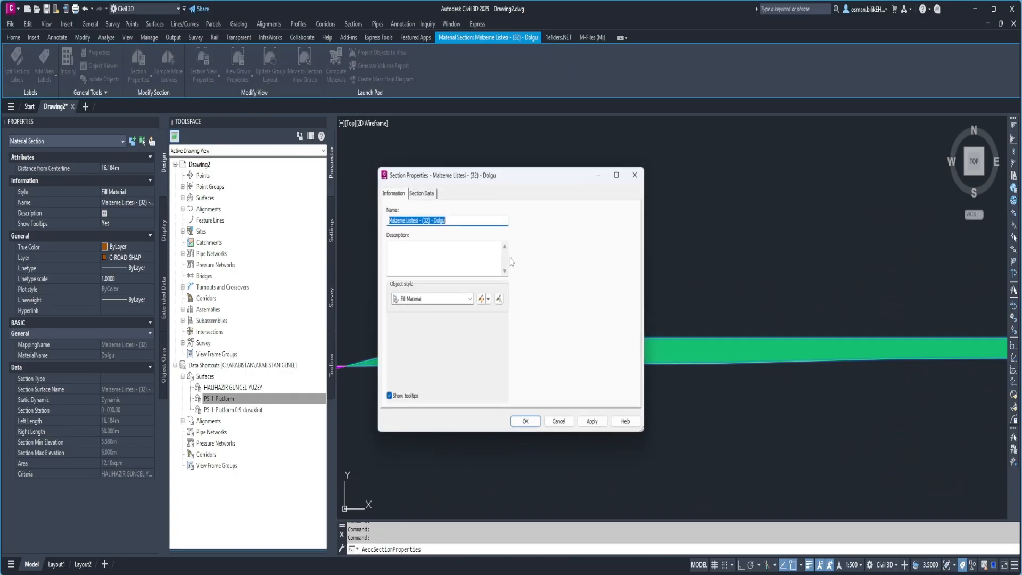
{"action": "left_click", "coordinate": [480, 300]}
Set the Fill Material style's Shape Area Fill hatch to Solid Fill for the Section view direction.
{"action": "left_click", "coordinate": [585, 230]}
{"action": "left_click", "coordinate": [563, 265]}
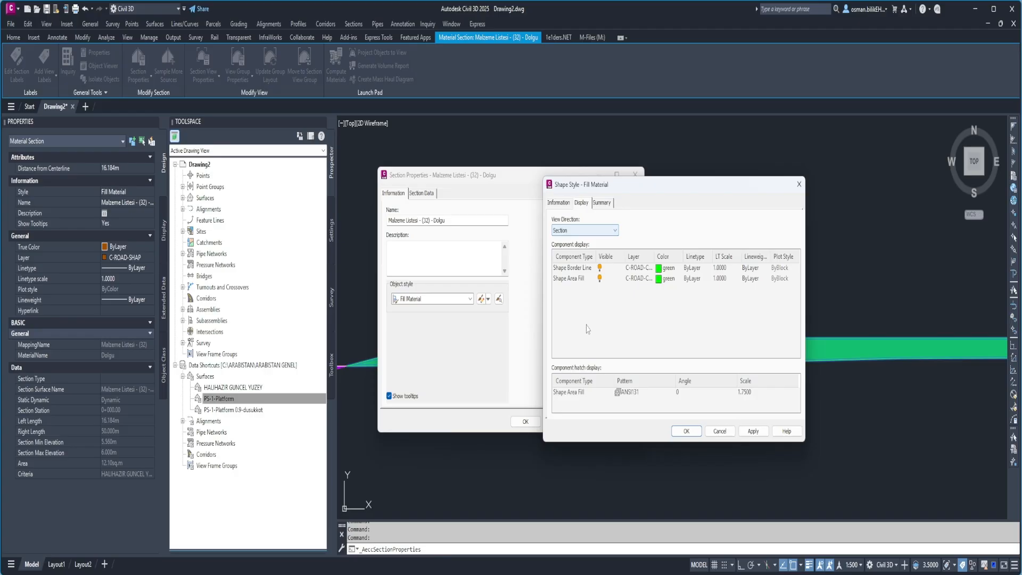
{"action": "left_click", "coordinate": [619, 394]}
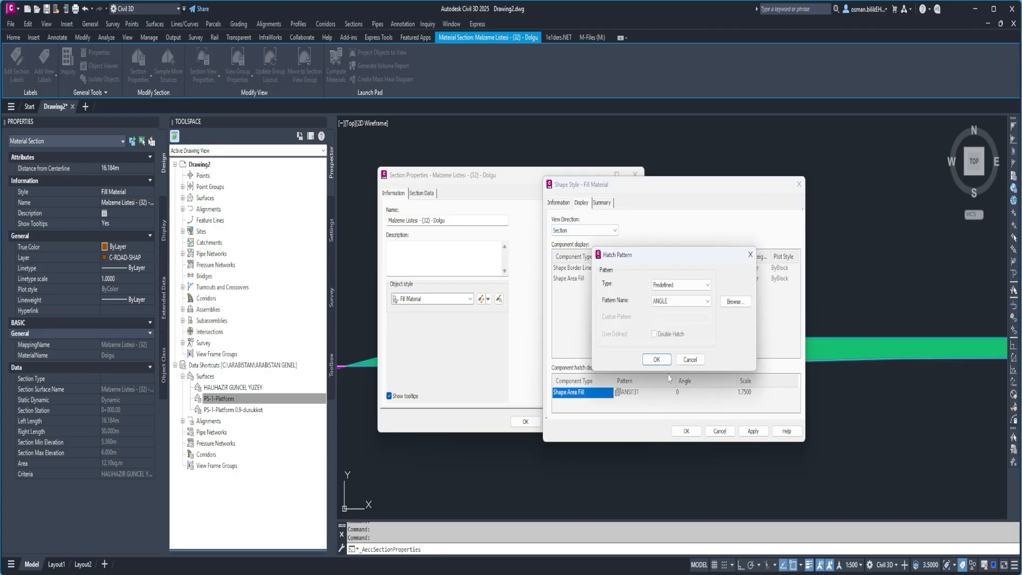
{"action": "left_click", "coordinate": [674, 288]}
{"action": "left_click", "coordinate": [665, 316]}
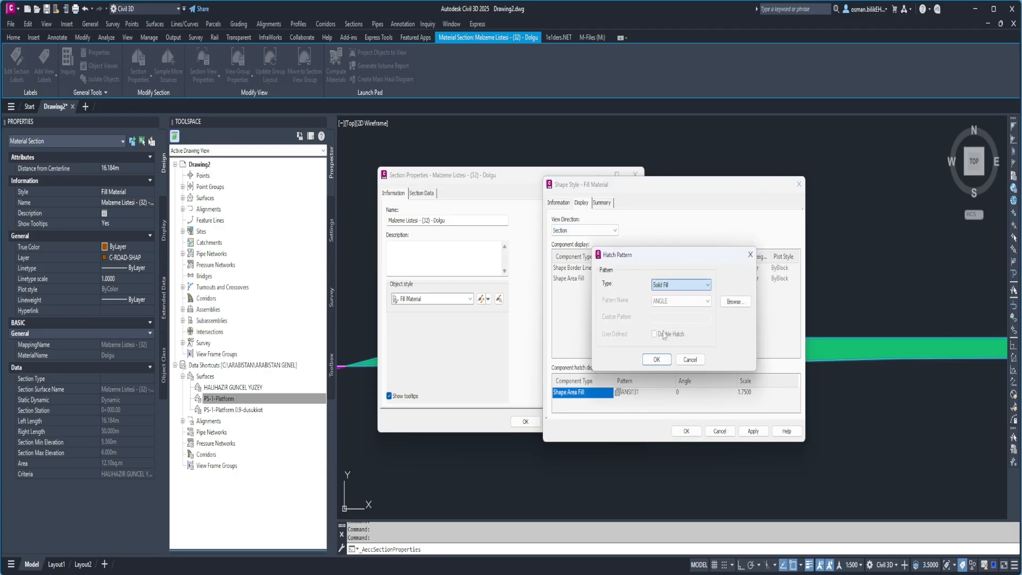
{"action": "left_click", "coordinate": [656, 360]}
Set the Fill Material style's Shape Area Fill colour to 11, save the style and close the section properties.
{"action": "left_click", "coordinate": [663, 279]}
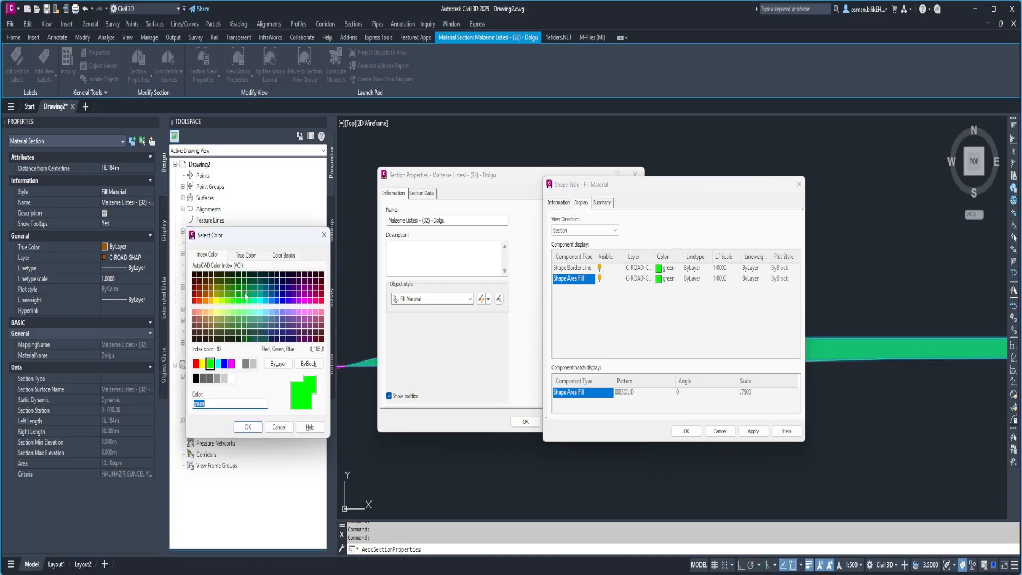
{"action": "left_click", "coordinate": [195, 312]}
{"action": "left_click", "coordinate": [247, 427]}
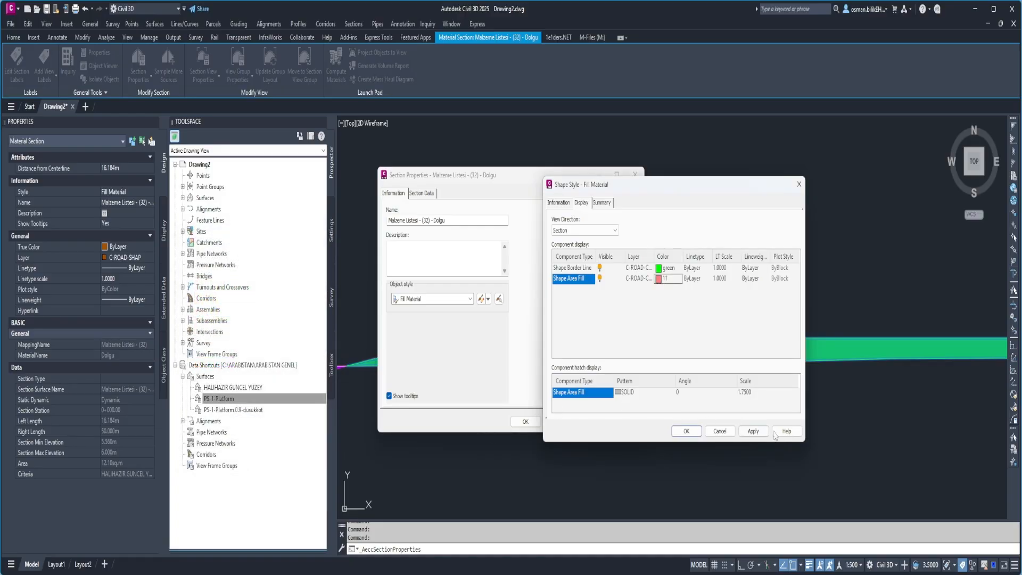
{"action": "left_click", "coordinate": [686, 431]}
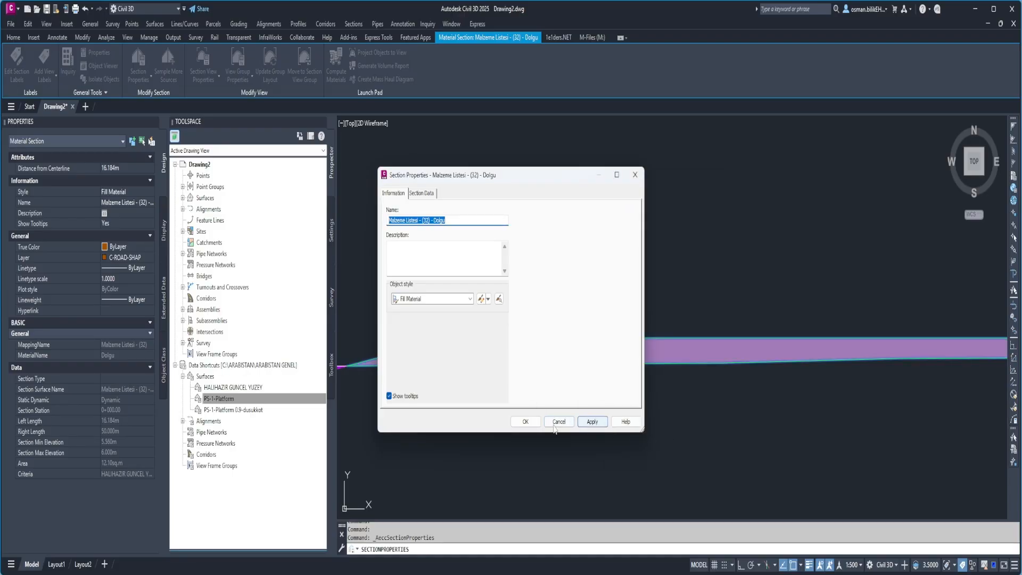
{"action": "left_click", "coordinate": [557, 424]}
Examine the recoloured cut and fill areas and the elevation and distance bands of the section view at station 0+000.
{"action": "scroll", "coordinate": [532, 341], "scroll_direction": "down", "scroll_amount": 5}
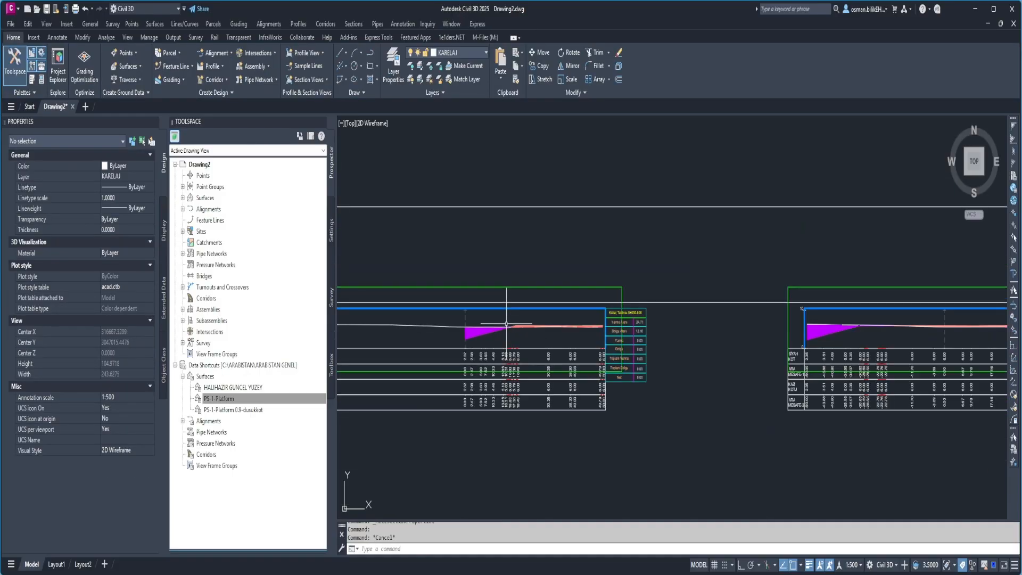
{"action": "middle_click_drag", "start_coordinate": [506, 323], "coordinate": [671, 304]}
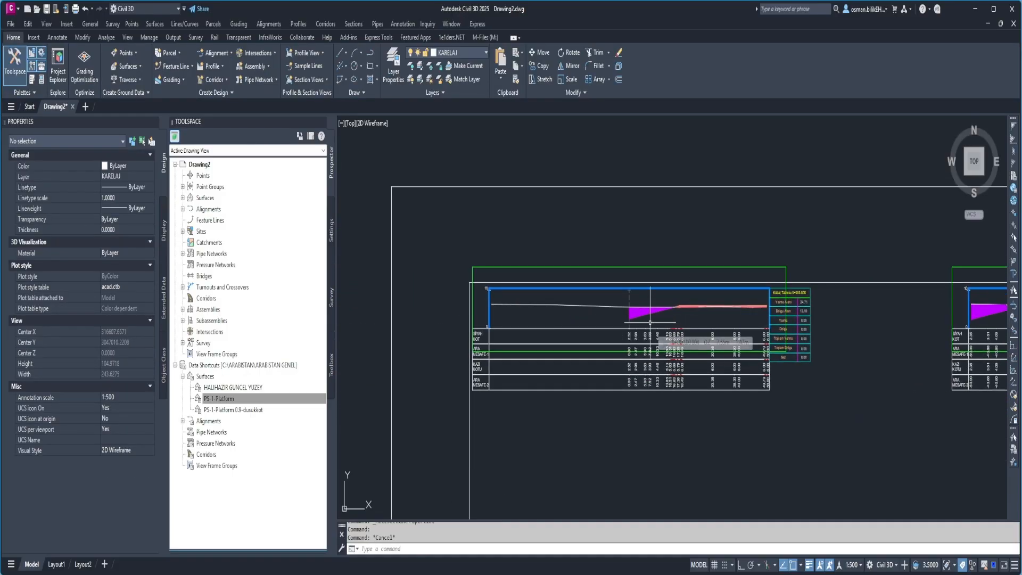
{"action": "scroll", "coordinate": [488, 349], "scroll_direction": "up", "scroll_amount": 4}
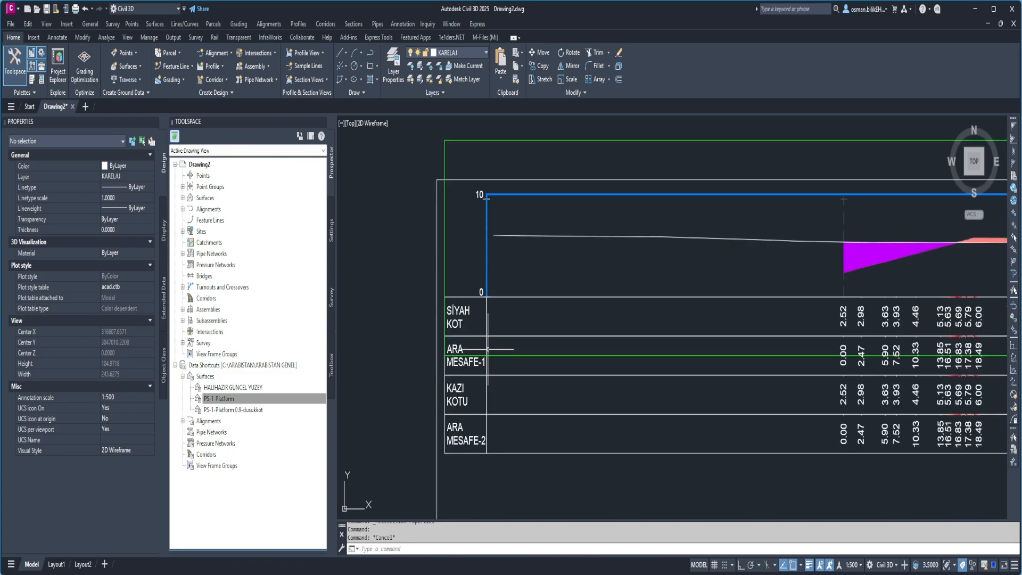
{"action": "middle_click_drag", "start_coordinate": [457, 328], "coordinate": [413, 293]}
{"action": "middle_click_drag", "start_coordinate": [532, 324], "coordinate": [501, 311]}
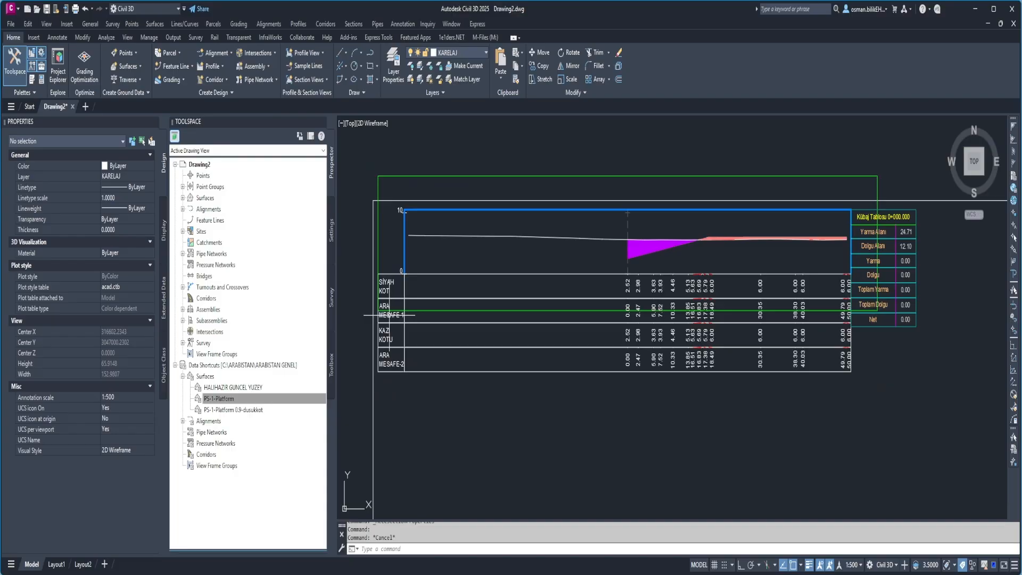
{"action": "scroll", "coordinate": [392, 314], "scroll_direction": "down", "scroll_amount": 2}
{"action": "left_click", "coordinate": [531, 201]}
{"action": "key", "text": "Escape"}
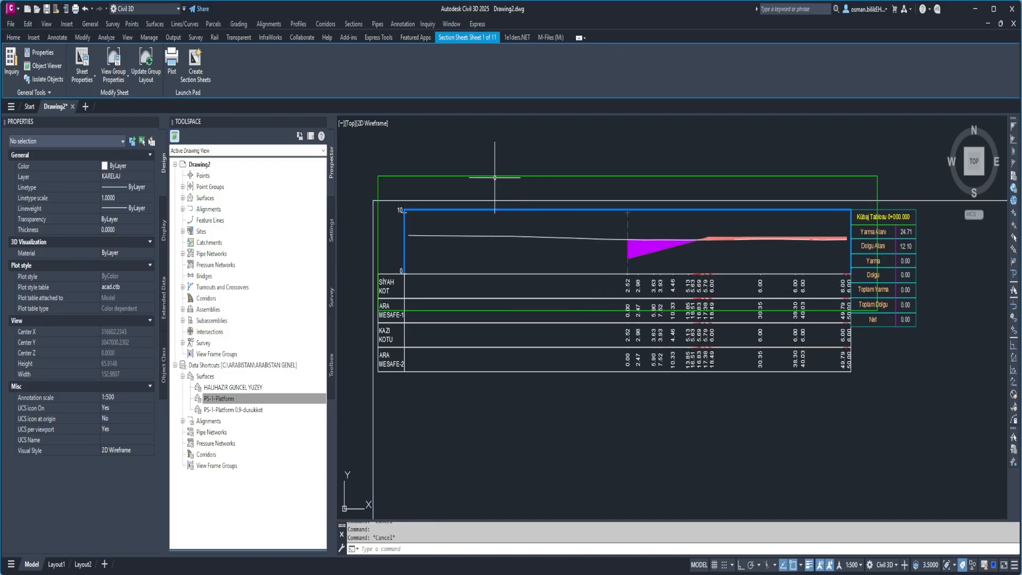
Open the band set settings for Section View Group - 1 from the section view at station 0+000.
{"action": "left_click", "coordinate": [499, 176]}
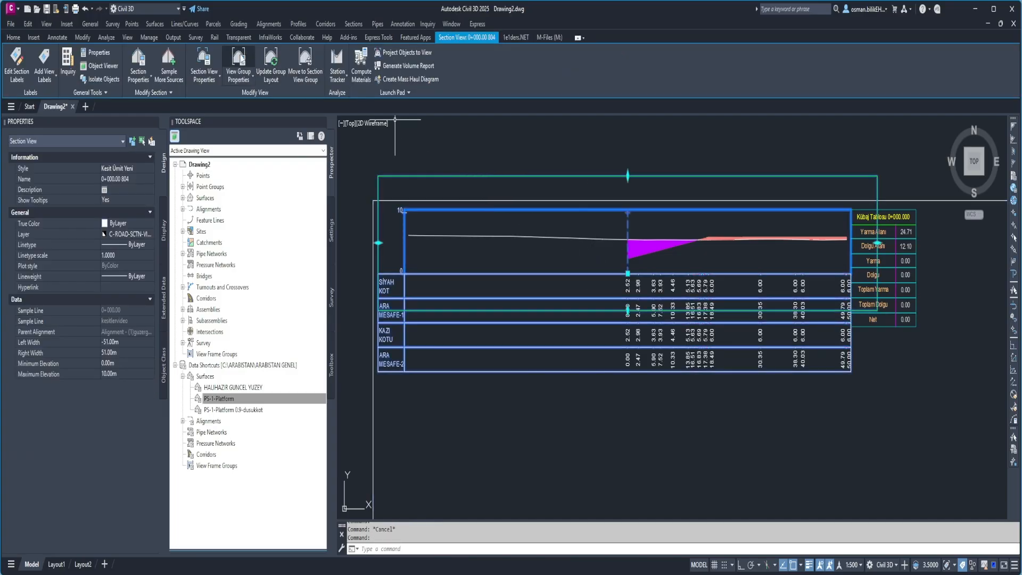
{"action": "left_click", "coordinate": [239, 64]}
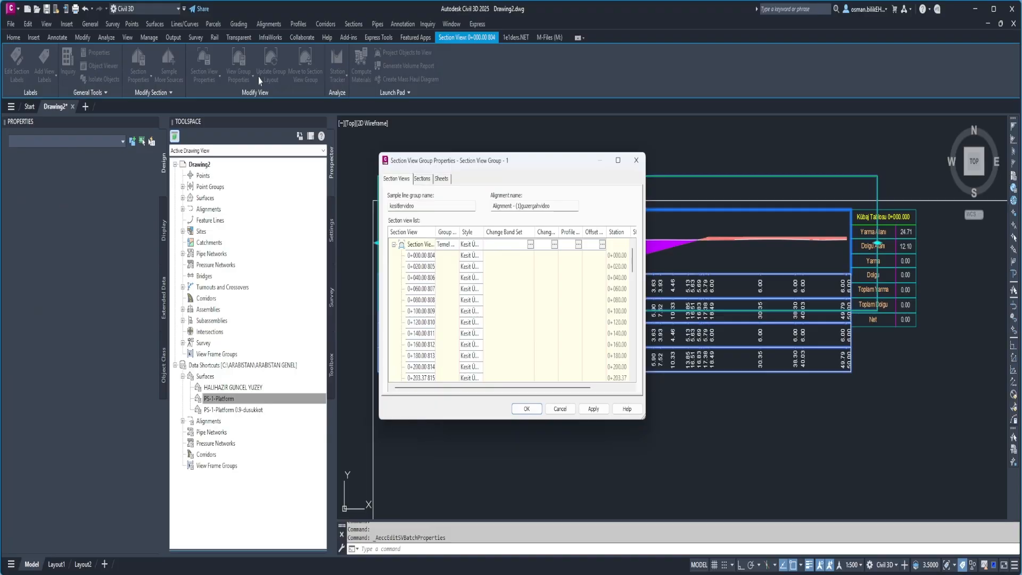
{"action": "left_click", "coordinate": [530, 244]}
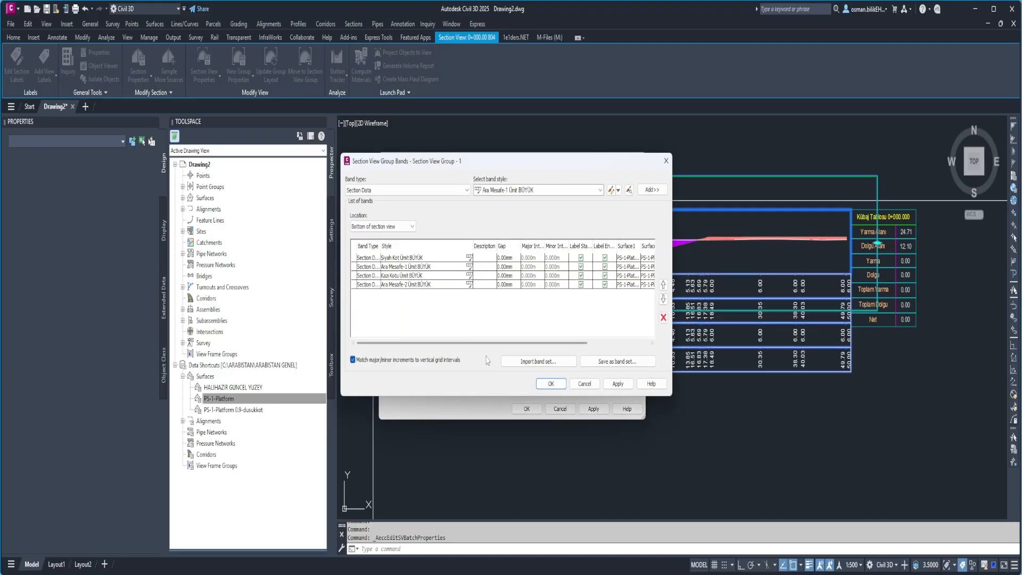
Try to import the KÜÇÜK-KAZI band set into the section view group's bands.
{"action": "left_click", "coordinate": [538, 362]}
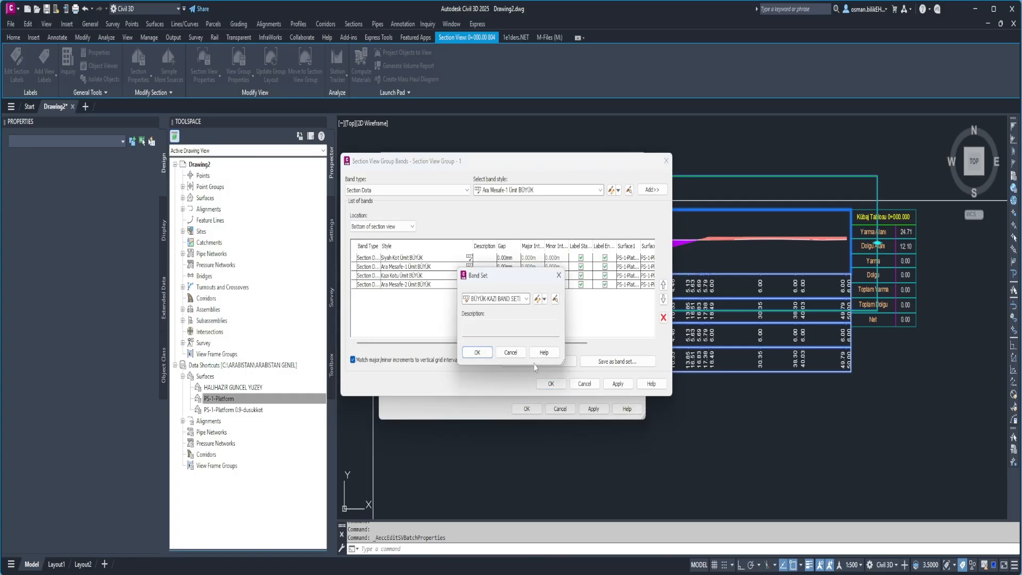
{"action": "left_click", "coordinate": [510, 302]}
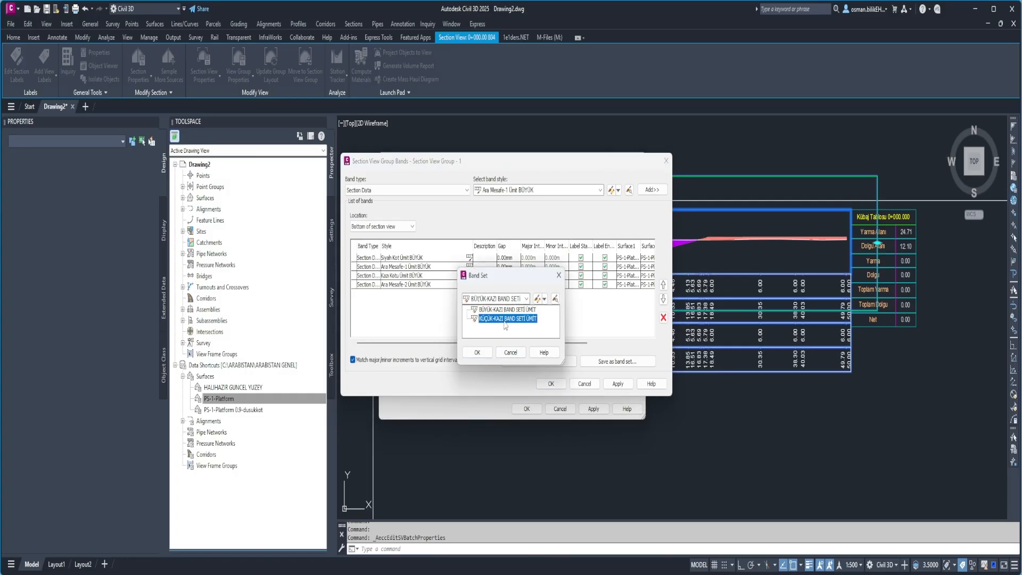
{"action": "left_click", "coordinate": [505, 317]}
{"action": "key", "text": "Return"}
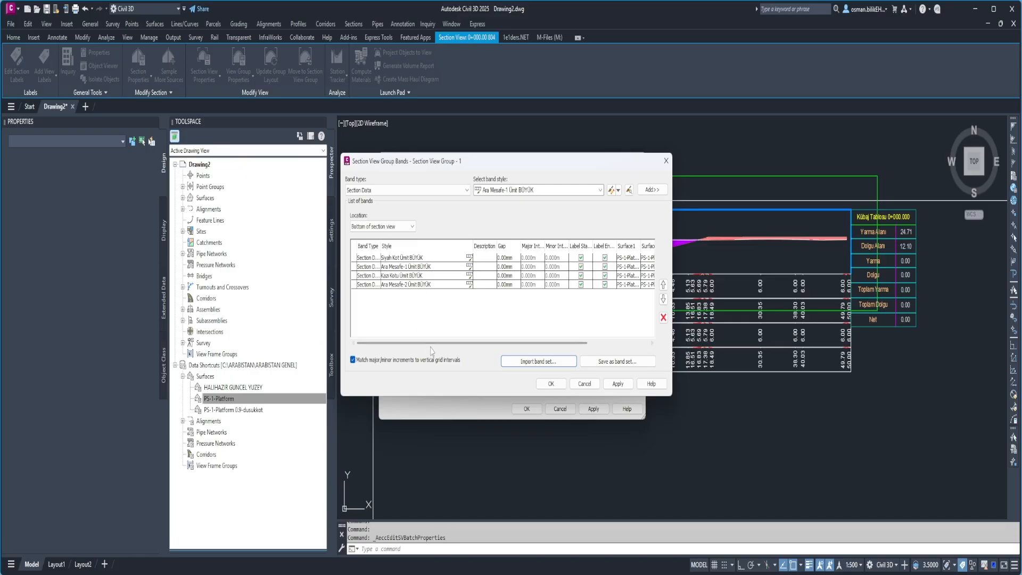
Set both Surface1 and Surface2 of the Siyah Kot band to HALIHAZIR GUNCEL YUZEY.
{"action": "left_click_drag", "start_coordinate": [435, 348], "coordinate": [453, 349]}
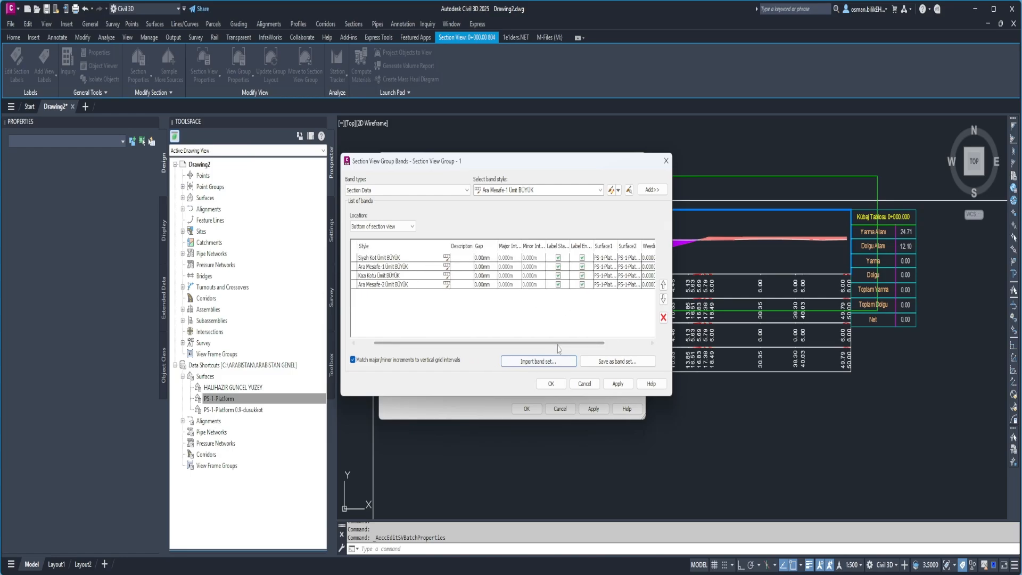
{"action": "left_click_drag", "start_coordinate": [504, 343], "coordinate": [548, 343]}
{"action": "left_click", "coordinate": [549, 261]}
{"action": "left_click", "coordinate": [549, 260]}
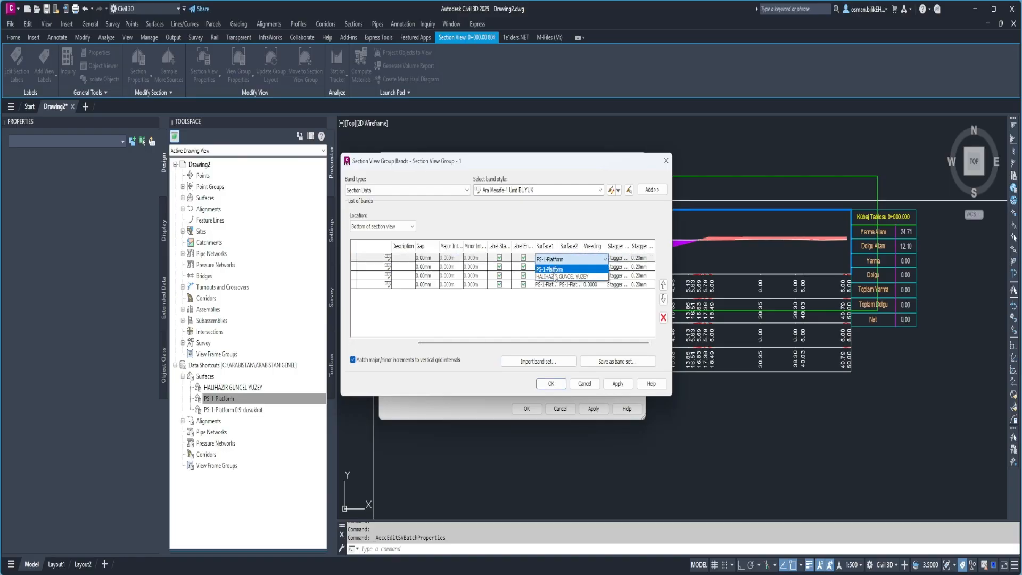
{"action": "left_click", "coordinate": [575, 277]}
{"action": "left_click", "coordinate": [577, 259]}
{"action": "left_click", "coordinate": [565, 276]}
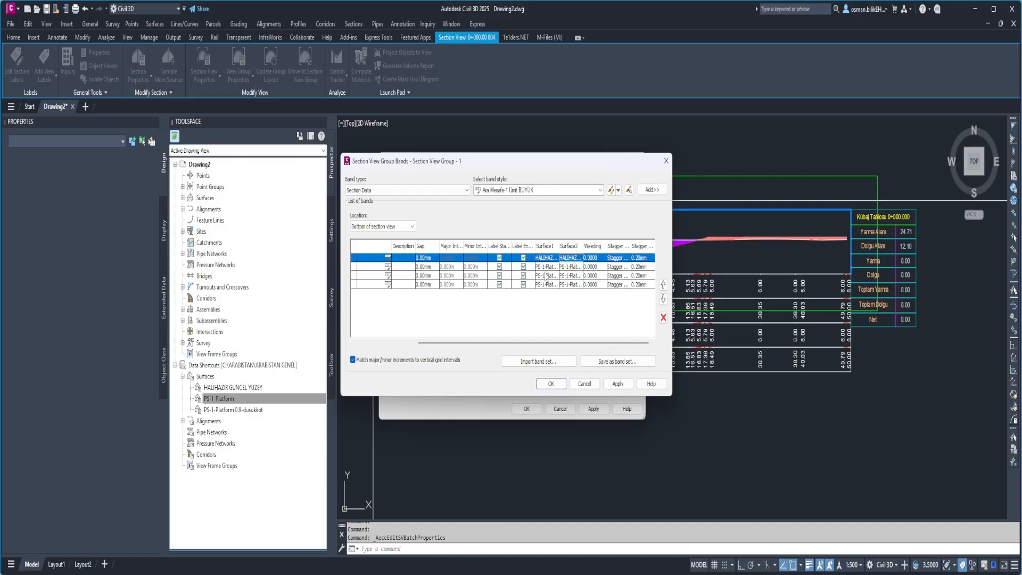
Set both Surface1 and Surface2 of the second band, Ara Mesafe-1, to HALIHAZIR GUNCEL YUZEY.
{"action": "left_click", "coordinate": [547, 267]}
{"action": "left_click", "coordinate": [561, 277]}
{"action": "left_click", "coordinate": [567, 268]}
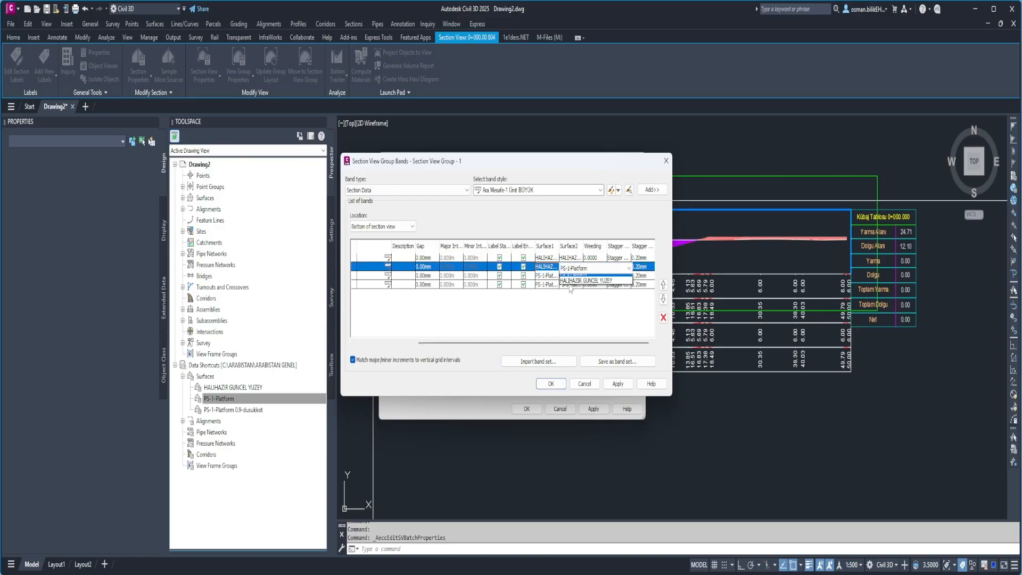
{"action": "left_click", "coordinate": [571, 278]}
Keep PS-1-Platform as both surfaces of the third band and apply the band settings to the section view group.
{"action": "left_click_drag", "start_coordinate": [532, 343], "coordinate": [509, 342]}
{"action": "left_click", "coordinate": [548, 276]}
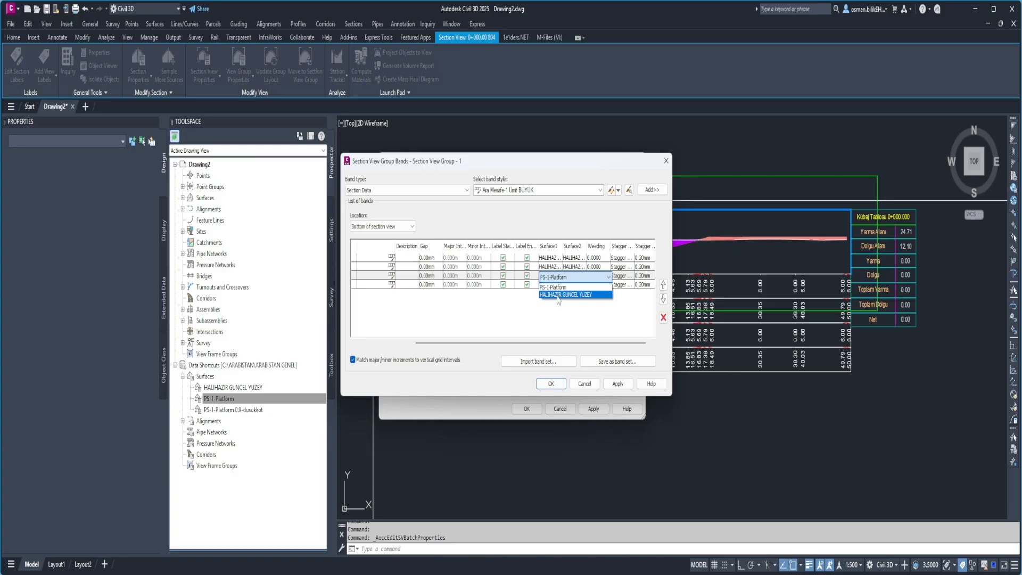
{"action": "left_click", "coordinate": [570, 277]}
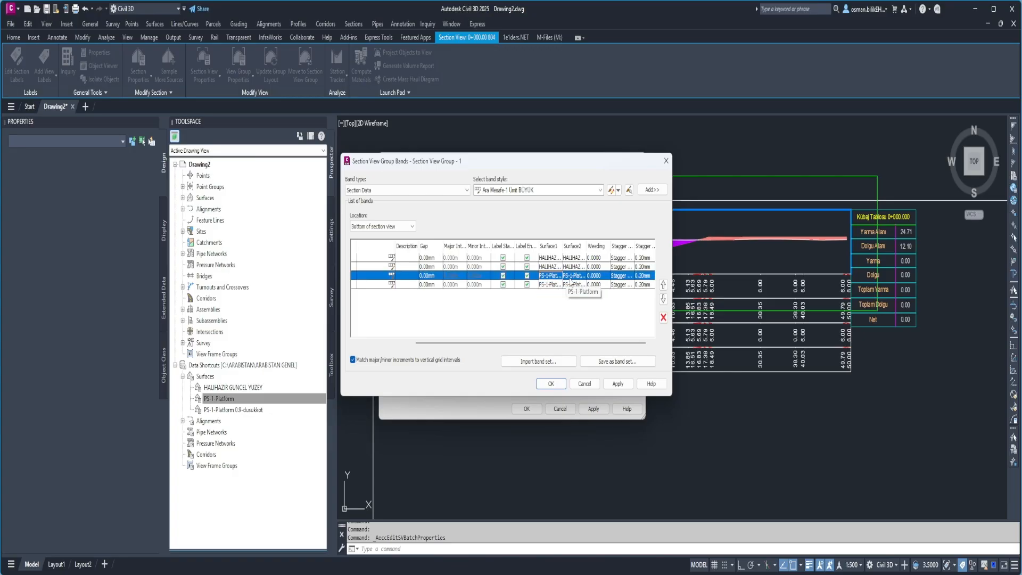
{"action": "left_click", "coordinate": [570, 279]}
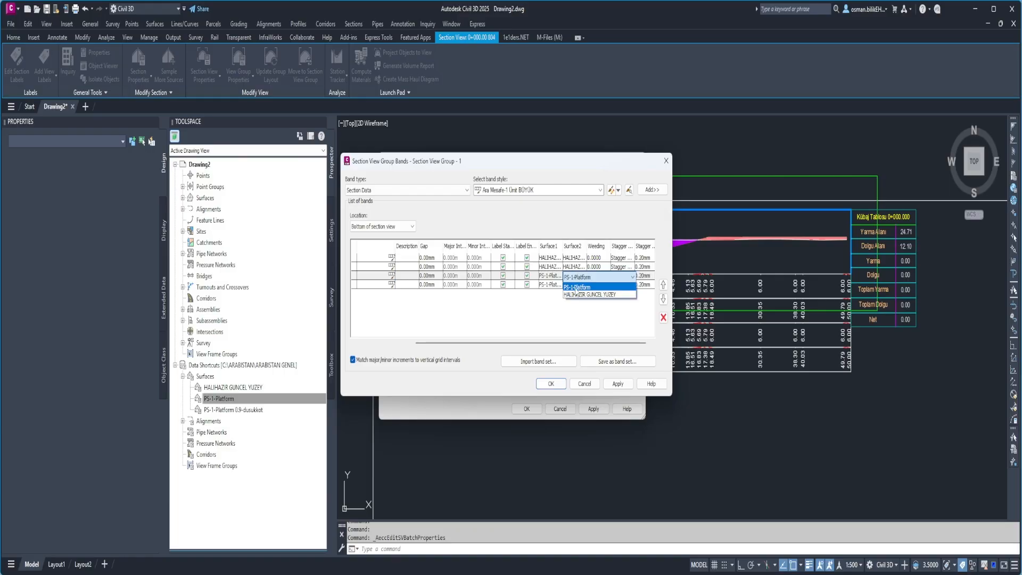
{"action": "left_click", "coordinate": [578, 287]}
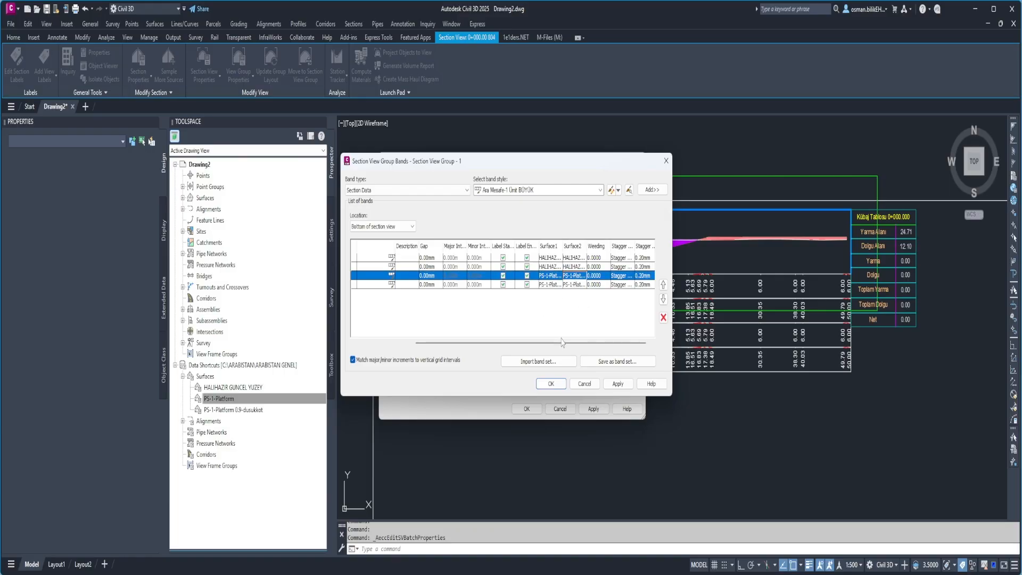
{"action": "left_click_drag", "start_coordinate": [562, 342], "coordinate": [471, 341]}
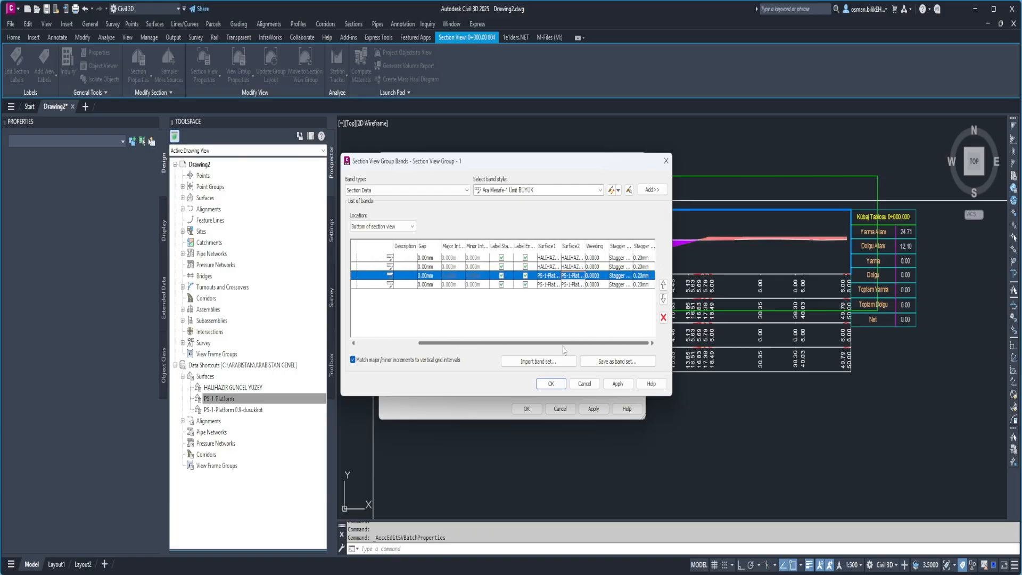
{"action": "left_click", "coordinate": [554, 382]}
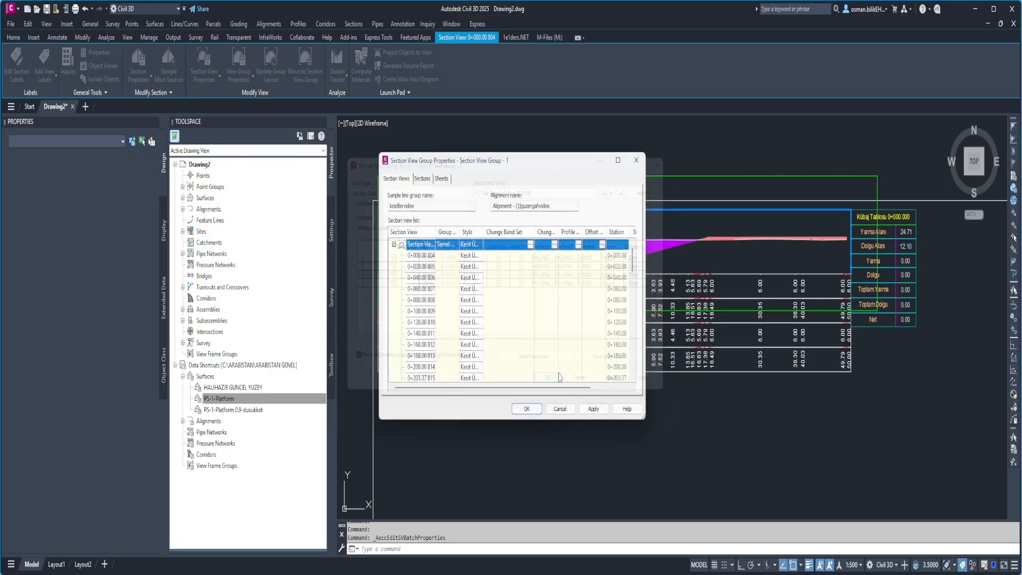
{"action": "left_click", "coordinate": [527, 409]}
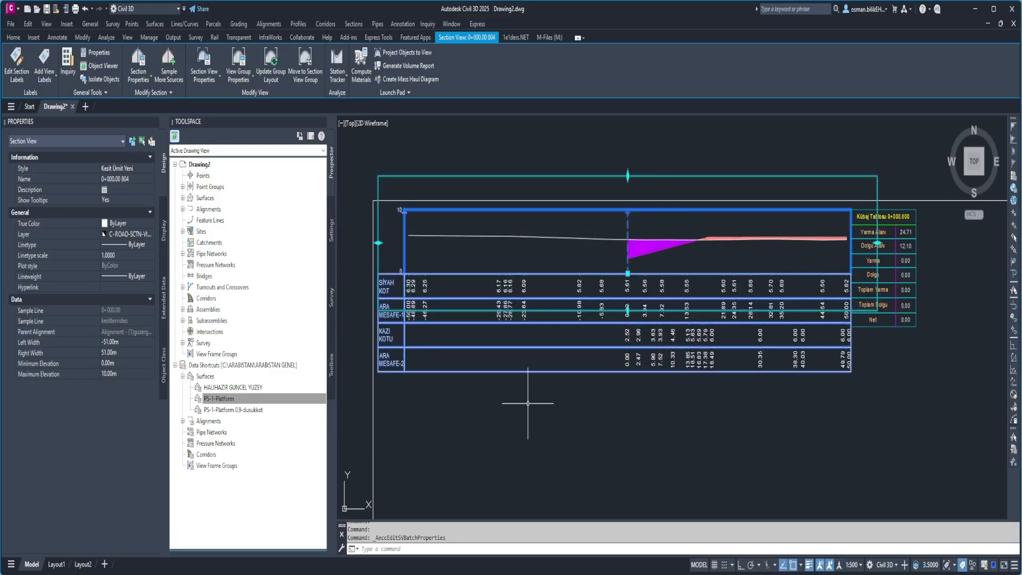
{"action": "key", "text": "Escape"}
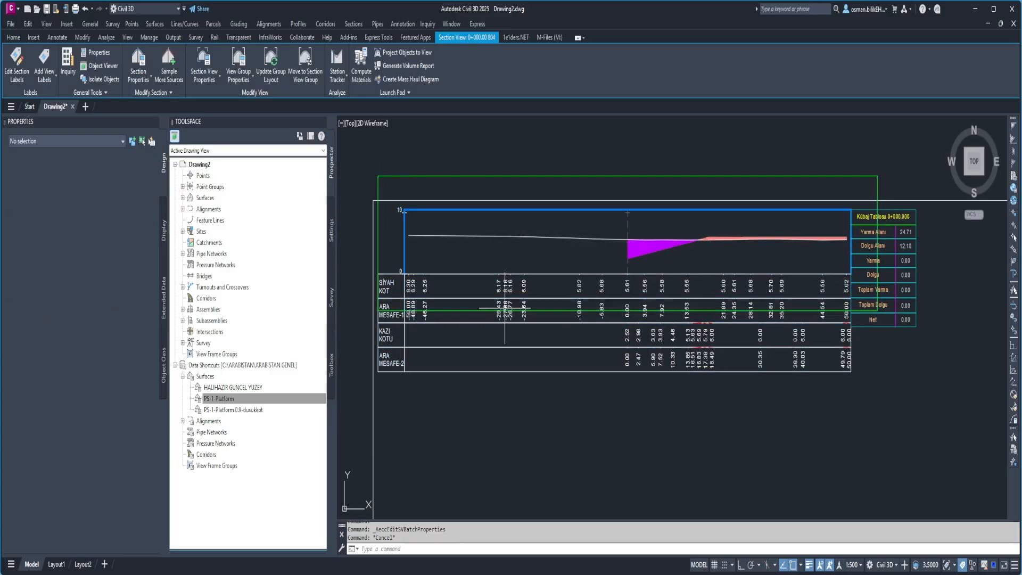
Examine the elevation and distance bands against the ground and platform lines in the section view at station 0+268.546.
{"action": "scroll", "coordinate": [511, 320], "scroll_direction": "down", "scroll_amount": 5}
{"action": "scroll", "coordinate": [554, 311], "scroll_direction": "up", "scroll_amount": 5}
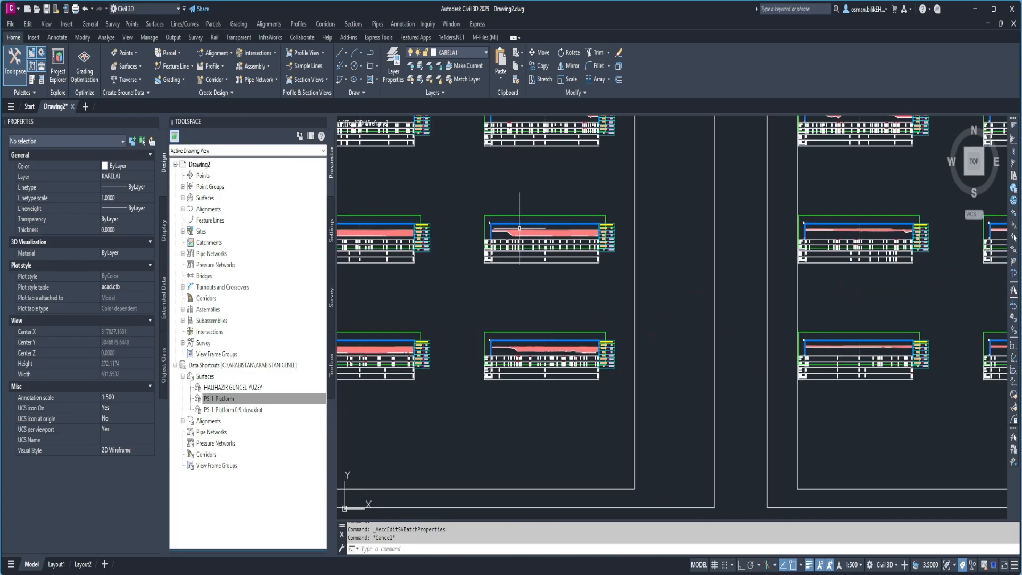
{"action": "scroll", "coordinate": [522, 228], "scroll_direction": "up", "scroll_amount": 6}
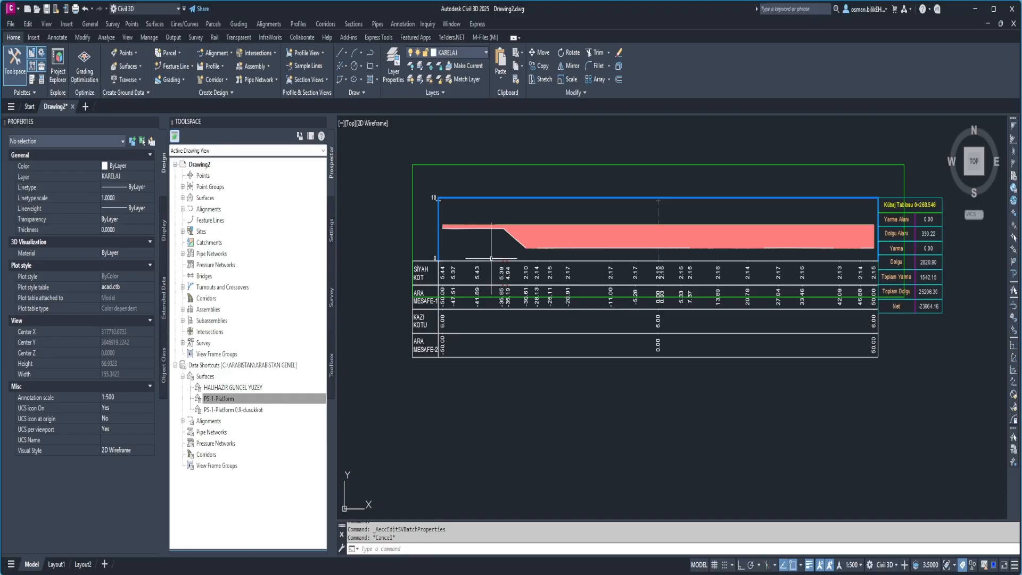
{"action": "scroll", "coordinate": [442, 270], "scroll_direction": "up", "scroll_amount": 2}
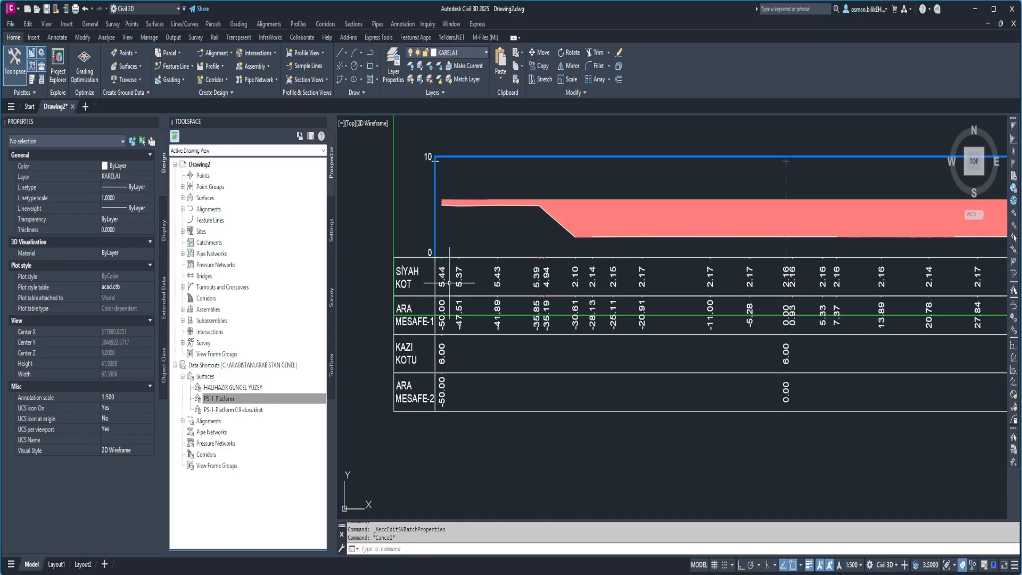
{"action": "scroll", "coordinate": [540, 292], "scroll_direction": "down", "scroll_amount": 2}
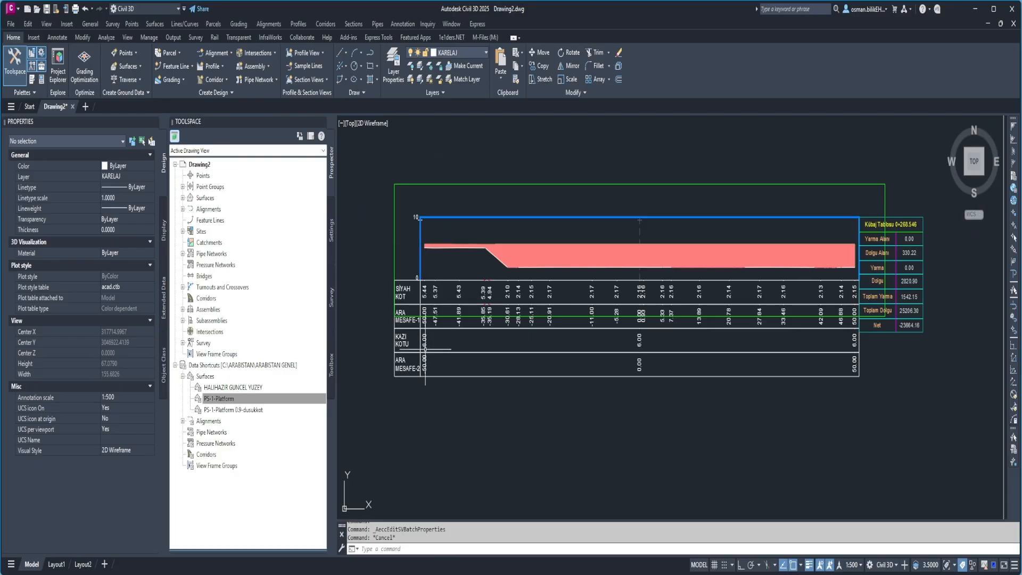
{"action": "scroll", "coordinate": [426, 335], "scroll_direction": "up", "scroll_amount": 4}
{"action": "scroll", "coordinate": [426, 330], "scroll_direction": "down", "scroll_amount": 2}
{"action": "scroll", "coordinate": [427, 190], "scroll_direction": "up", "scroll_amount": 2}
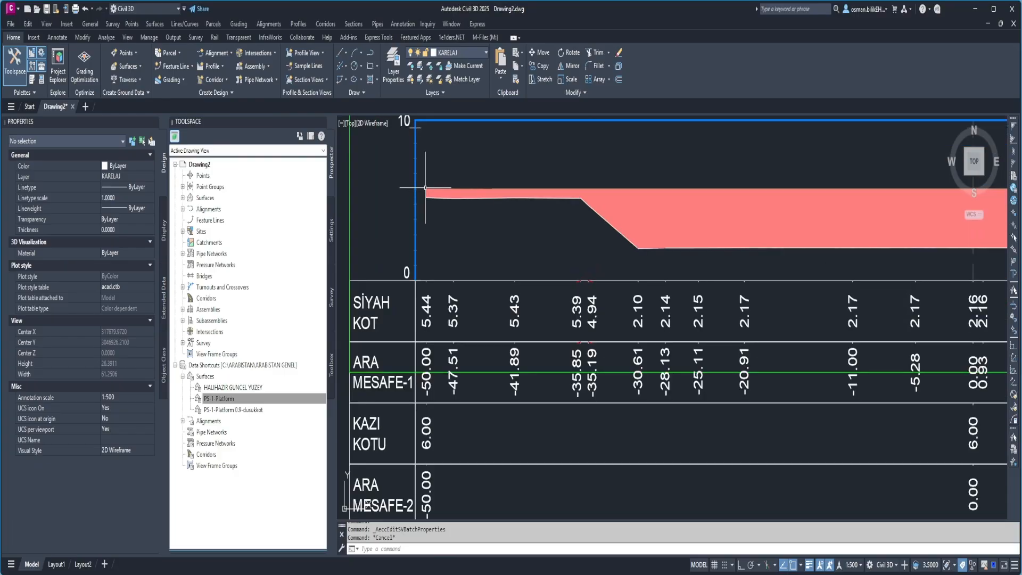
{"action": "scroll", "coordinate": [433, 202], "scroll_direction": "down", "scroll_amount": 3}
{"action": "scroll", "coordinate": [583, 297], "scroll_direction": "down", "scroll_amount": 2}
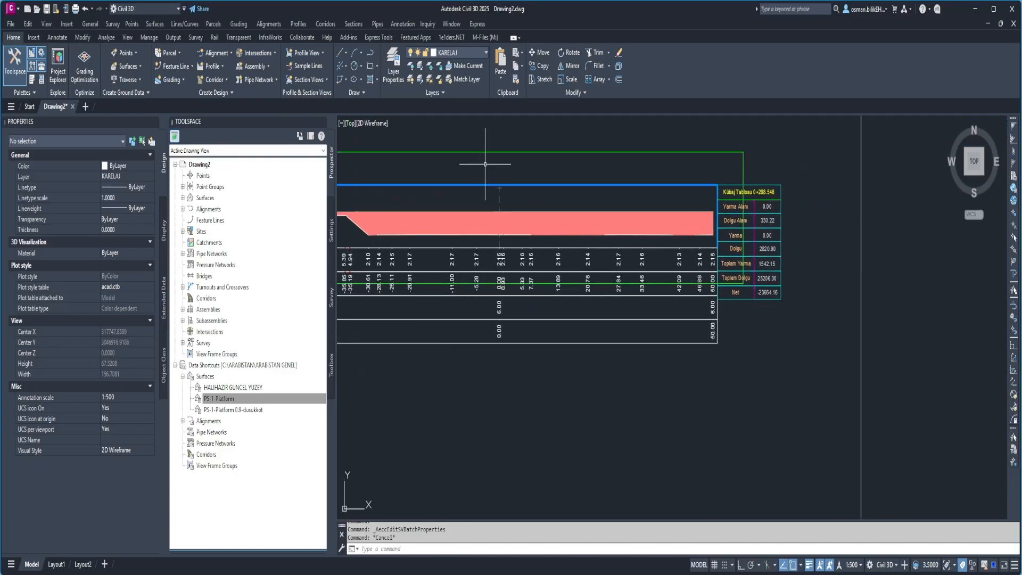
{"action": "middle_click_drag", "start_coordinate": [722, 314], "coordinate": [534, 325]}
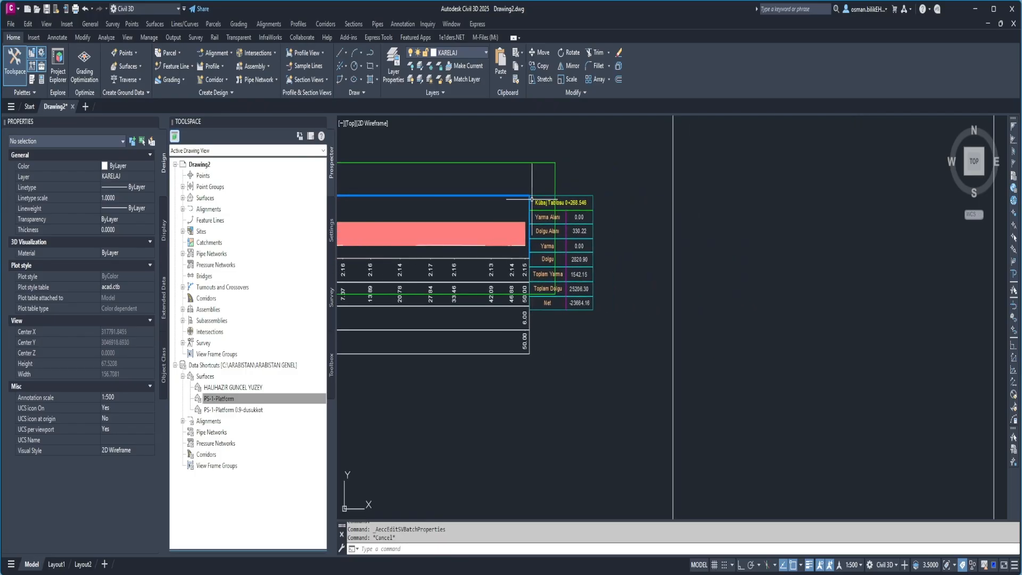
{"action": "scroll", "coordinate": [526, 317], "scroll_direction": "up", "scroll_amount": 4}
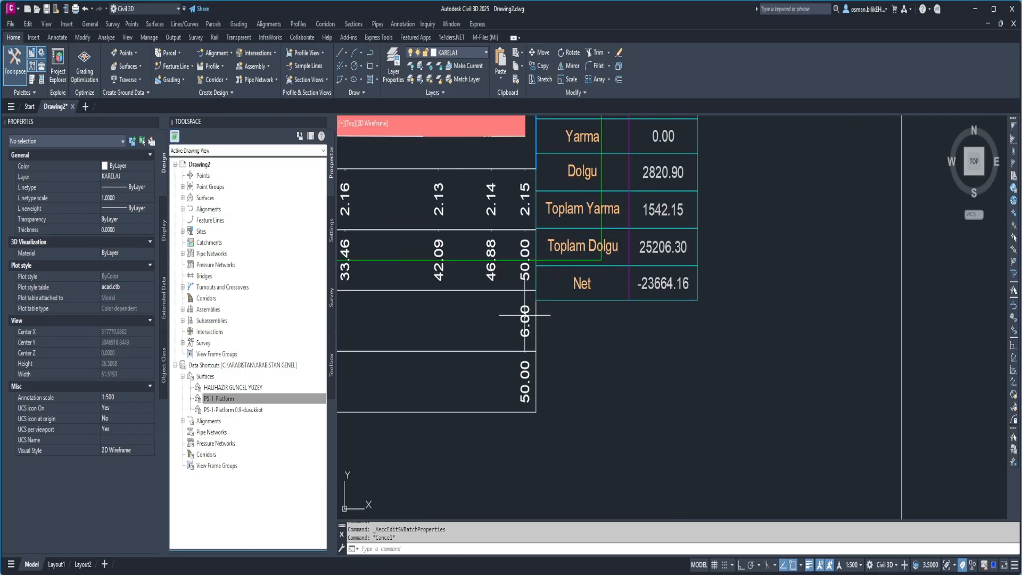
{"action": "scroll", "coordinate": [529, 319], "scroll_direction": "down", "scroll_amount": 6}
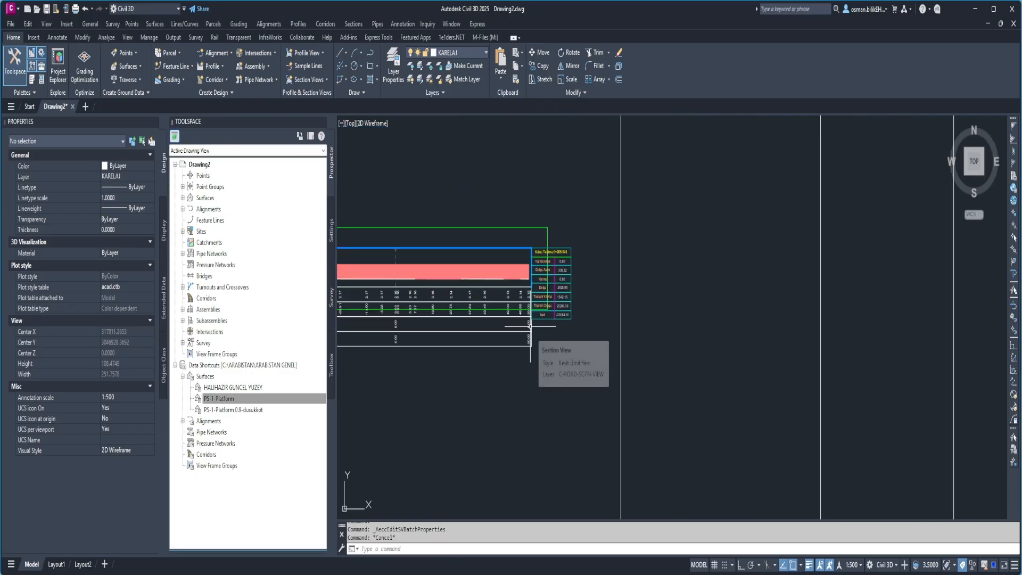
Compare the volume table at station 0+268.546 with the area property of its fill material section.
{"action": "scroll", "coordinate": [529, 325], "scroll_direction": "down", "scroll_amount": 3}
{"action": "scroll", "coordinate": [507, 261], "scroll_direction": "up", "scroll_amount": 9}
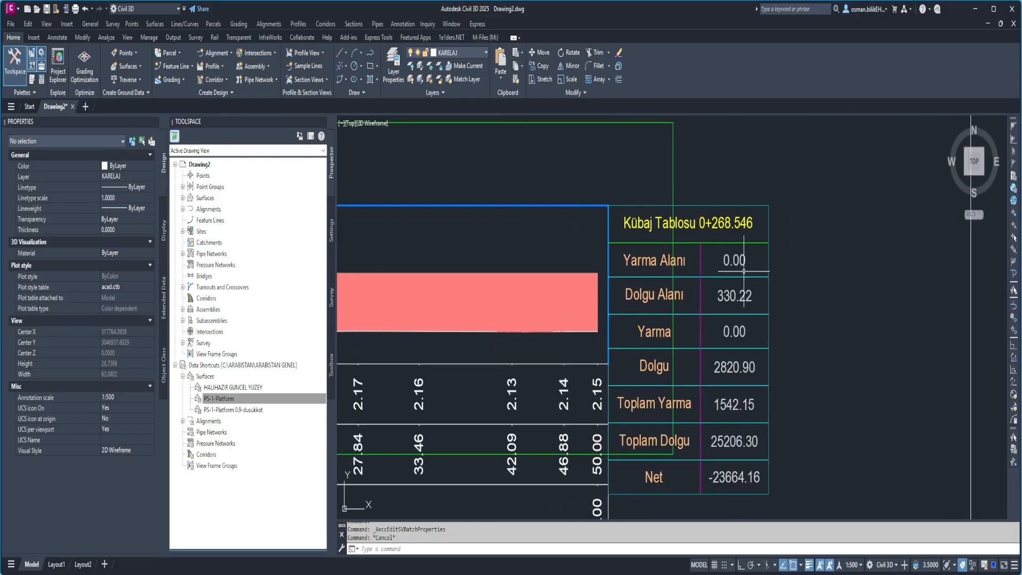
{"action": "middle_click_drag", "start_coordinate": [740, 331], "coordinate": [740, 266]}
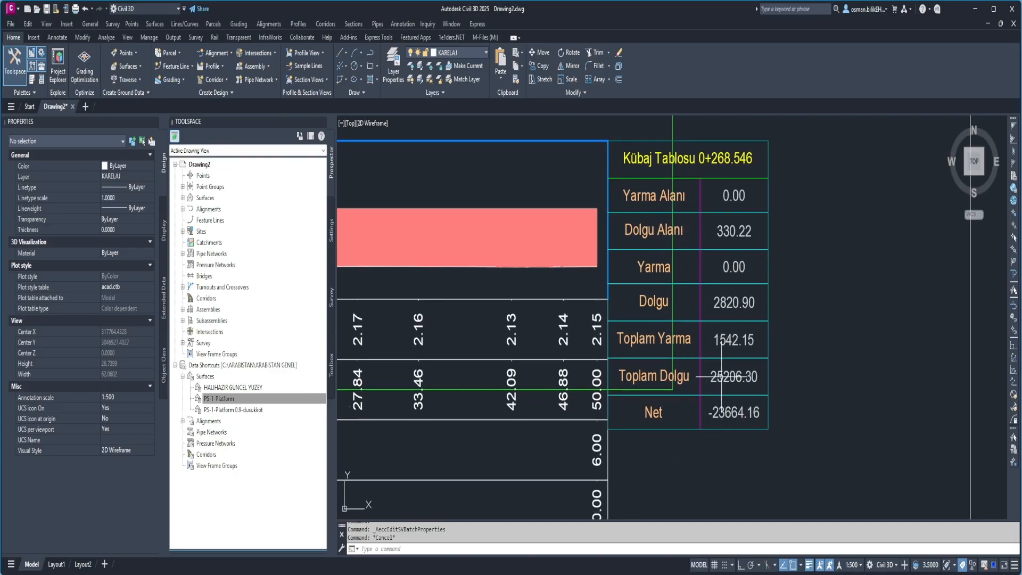
{"action": "scroll", "coordinate": [762, 360], "scroll_direction": "down", "scroll_amount": 2}
{"action": "scroll", "coordinate": [745, 381], "scroll_direction": "down", "scroll_amount": 2}
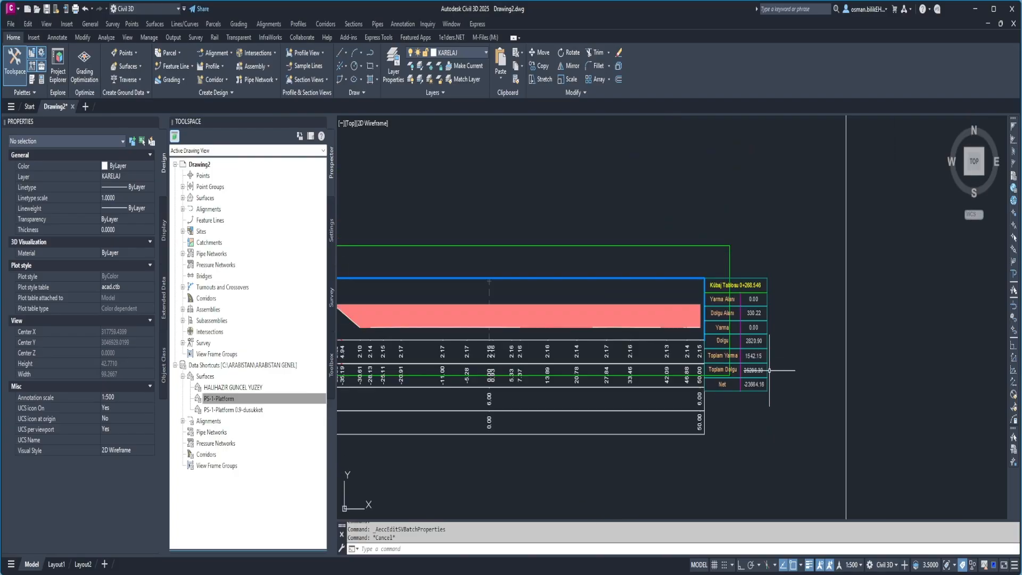
{"action": "left_click", "coordinate": [434, 305]}
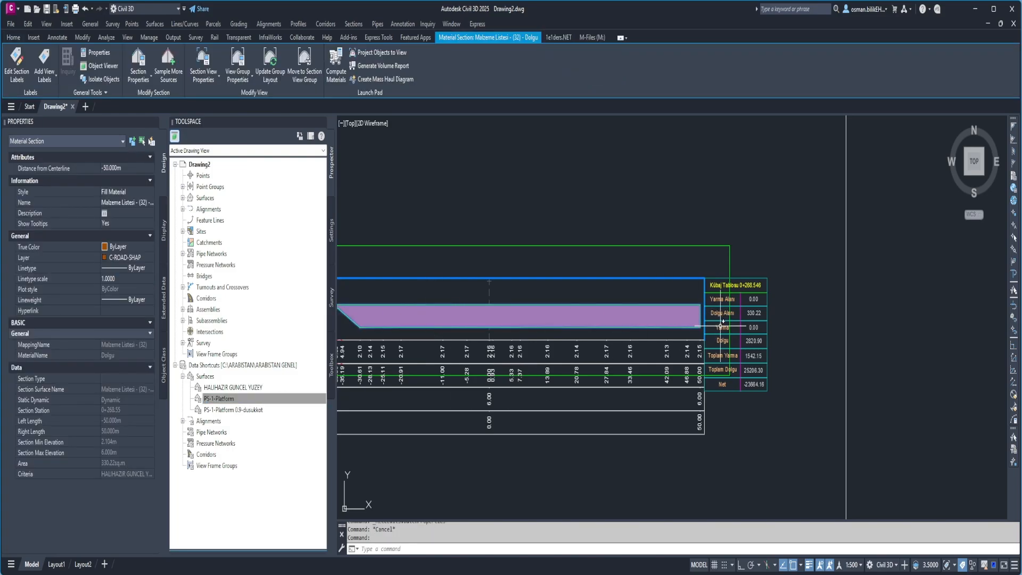
{"action": "scroll", "coordinate": [750, 318], "scroll_direction": "up", "scroll_amount": 4}
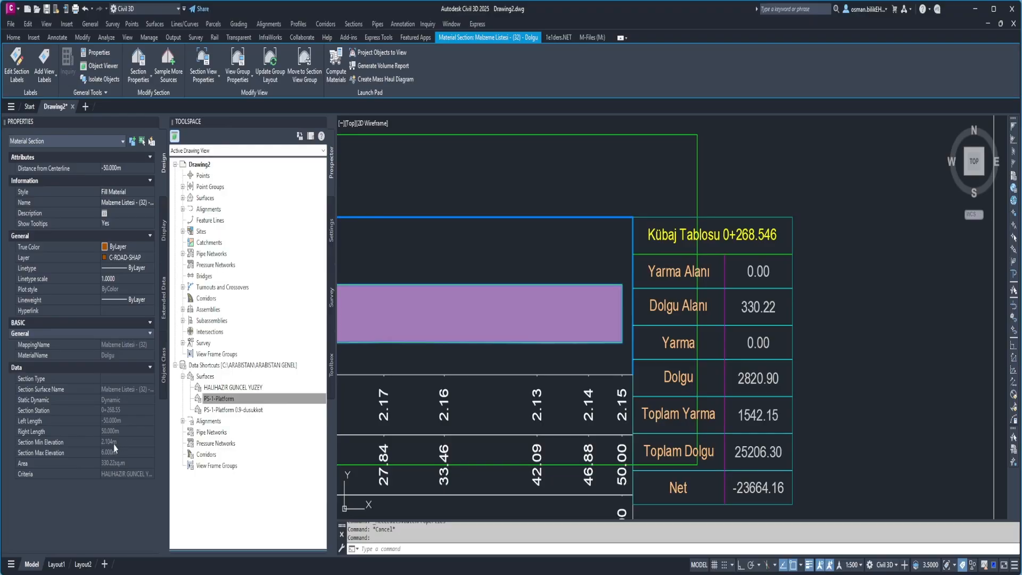
{"action": "key", "text": "Escape"}
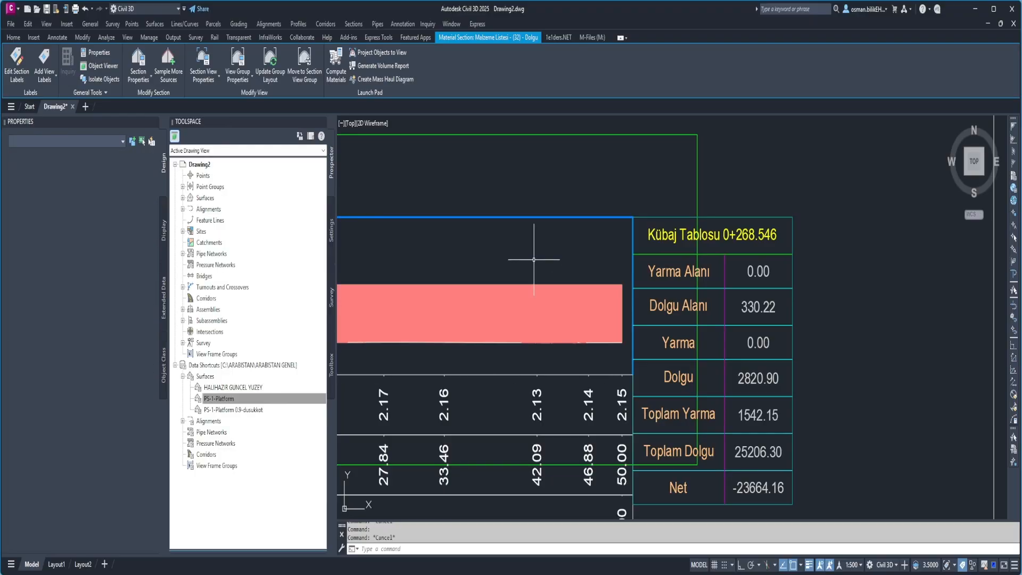
Select all sample lines and labels similar to the one at station 0+680.00 along the alignment and erase them.
{"action": "scroll", "coordinate": [535, 278], "scroll_direction": "down", "scroll_amount": 10}
{"action": "scroll", "coordinate": [525, 262], "scroll_direction": "down", "scroll_amount": 6}
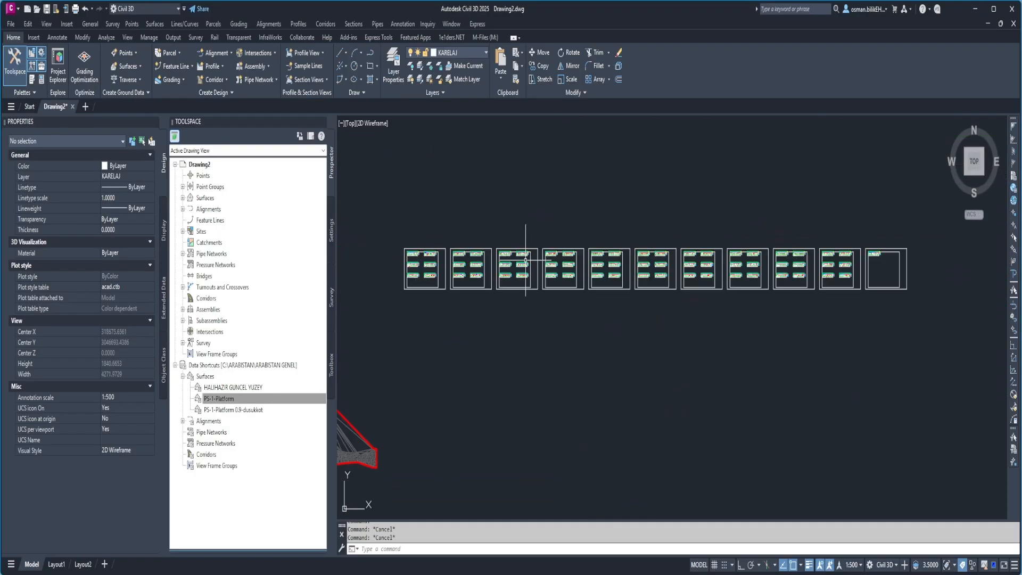
{"action": "middle_click_drag", "start_coordinate": [451, 285], "coordinate": [559, 269]}
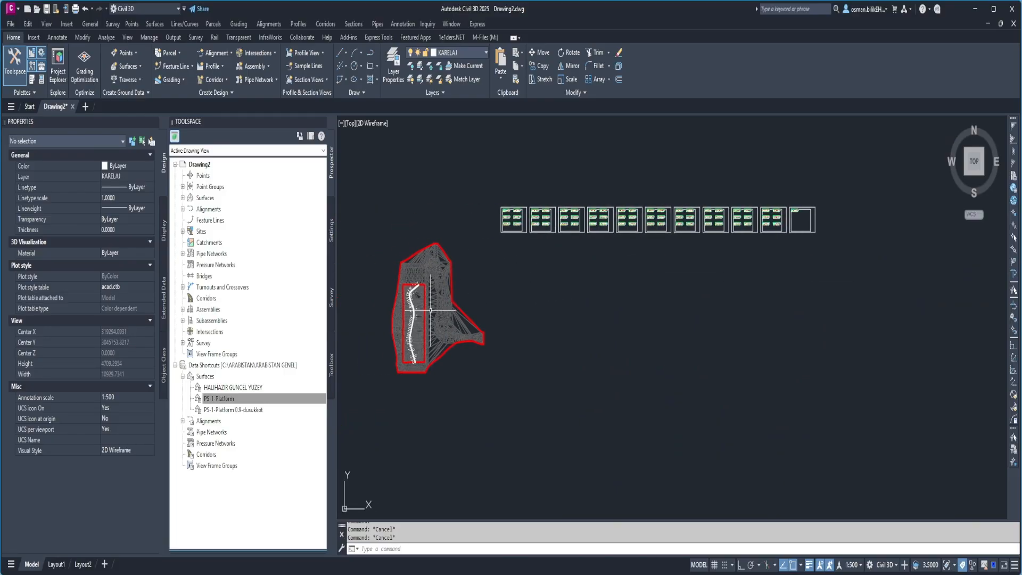
{"action": "middle_click_drag", "start_coordinate": [430, 309], "coordinate": [451, 292]}
{"action": "scroll", "coordinate": [430, 299], "scroll_direction": "up", "scroll_amount": 12}
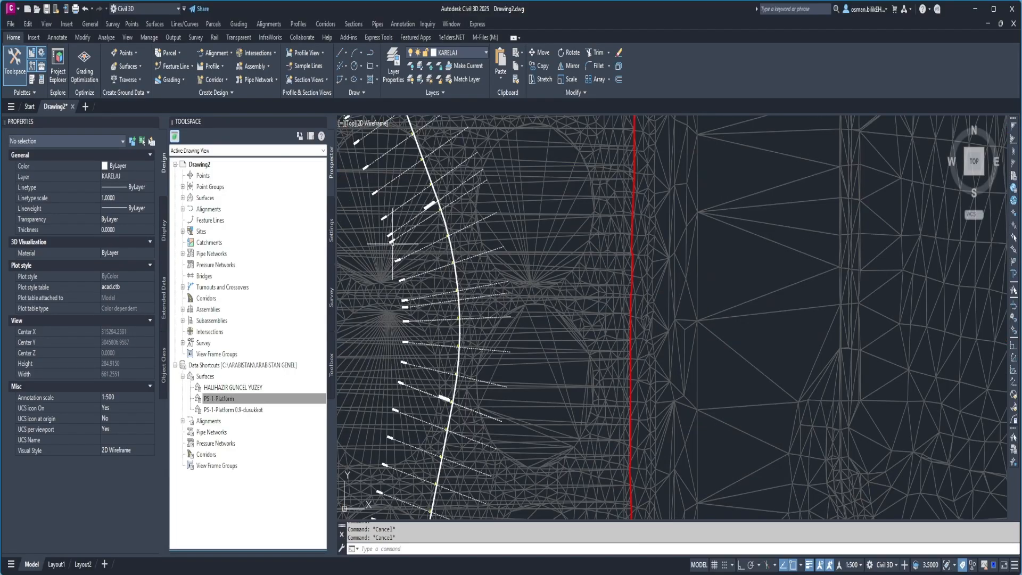
{"action": "scroll", "coordinate": [393, 243], "scroll_direction": "up", "scroll_amount": 5}
{"action": "left_click", "coordinate": [386, 221]}
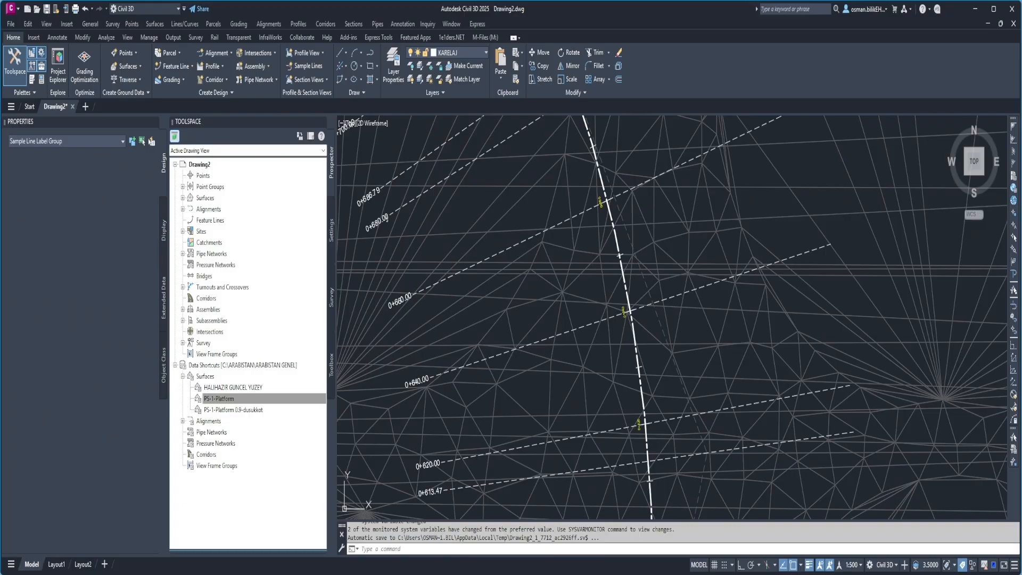
{"action": "key", "text": "Escape"}
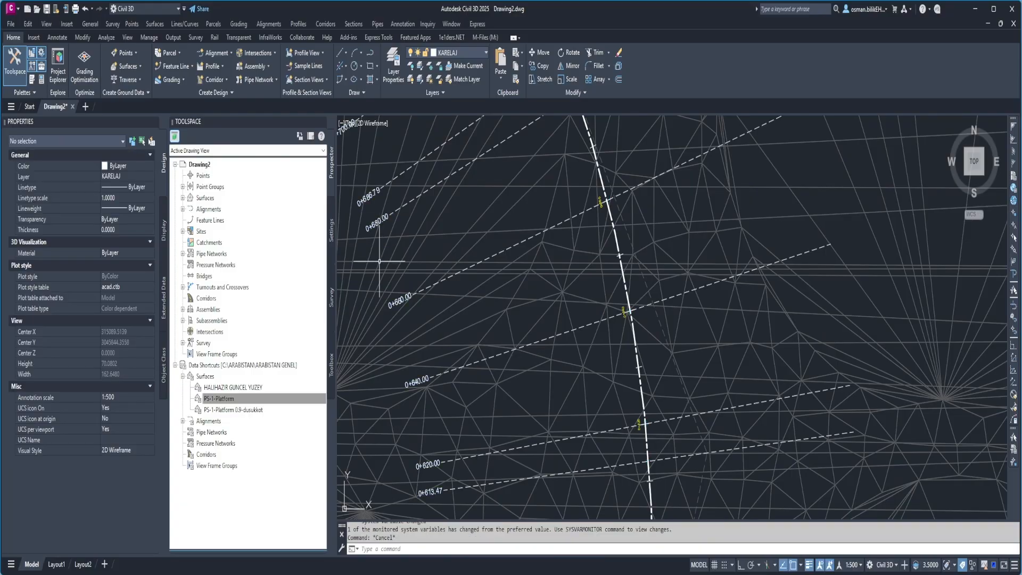
{"action": "scroll", "coordinate": [394, 208], "scroll_direction": "up", "scroll_amount": 4}
{"action": "left_click", "coordinate": [392, 221]}
{"action": "left_click", "coordinate": [379, 222]}
{"action": "right_click", "coordinate": [379, 222]}
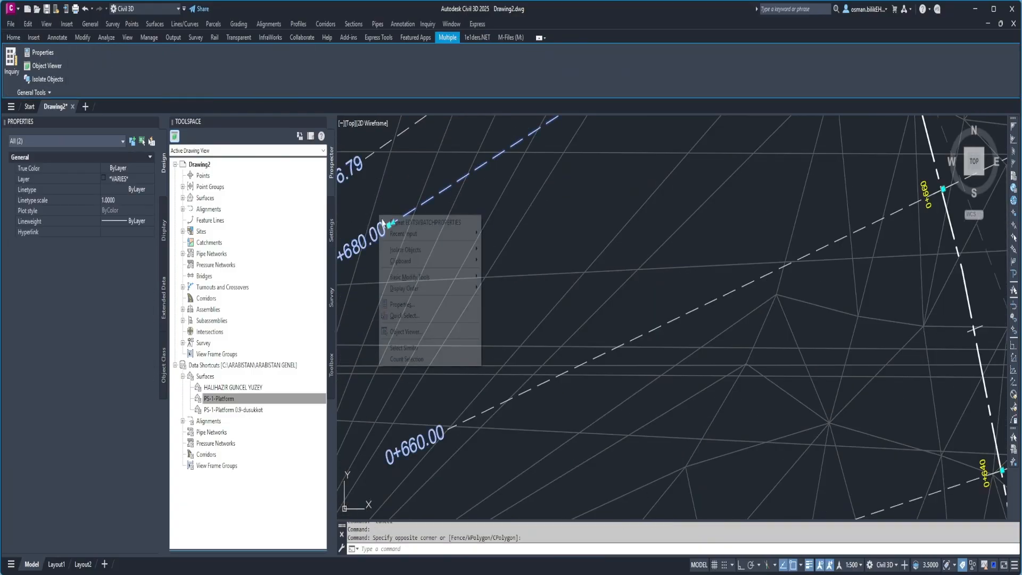
{"action": "left_click", "coordinate": [415, 349]}
{"action": "key", "text": "Delete"}
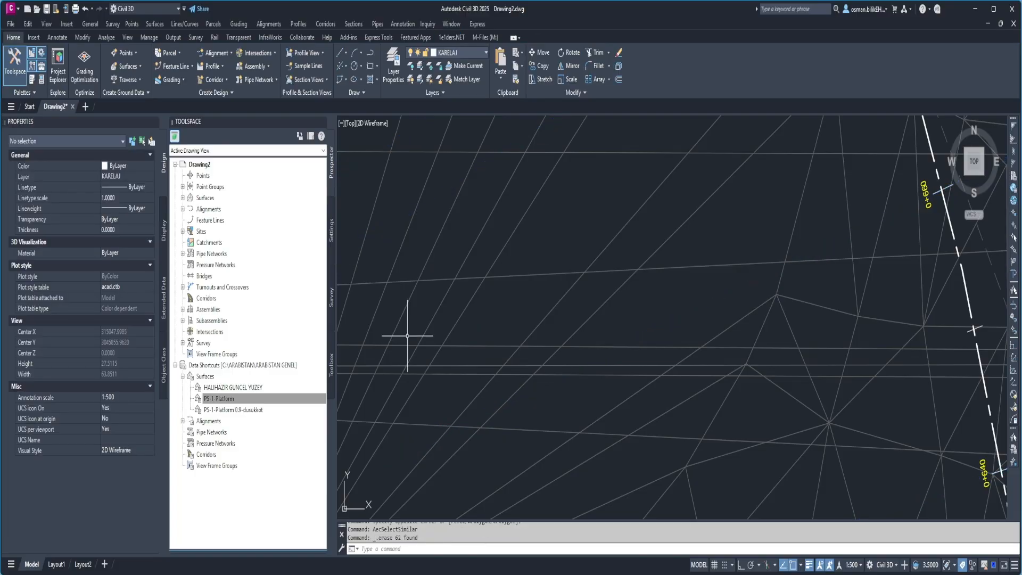
Draw a single-segment polyline crossing the alignment at about station 0+764, just south of the PC at 0+782.671.
{"action": "scroll", "coordinate": [408, 336], "scroll_direction": "down", "scroll_amount": 5}
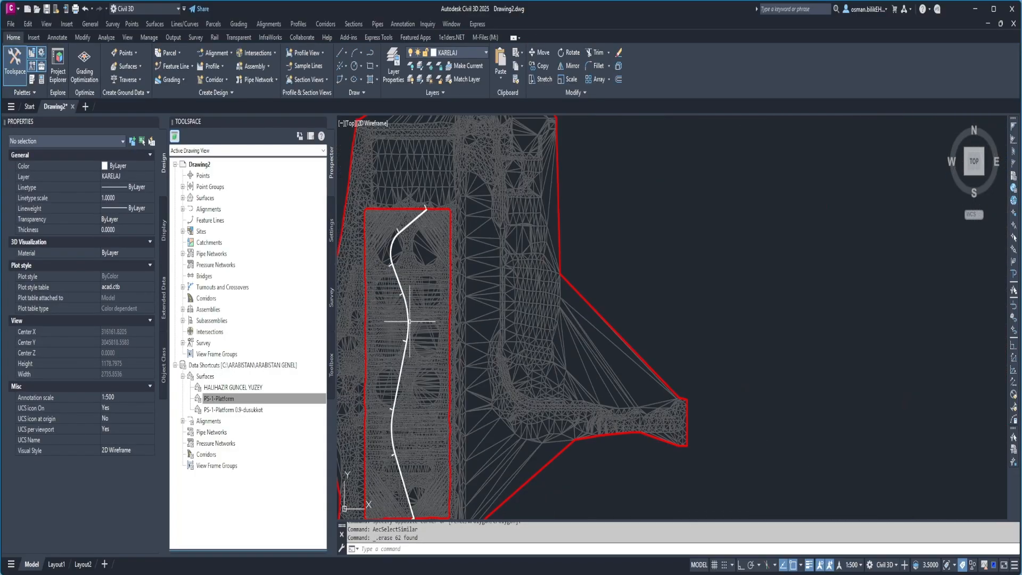
{"action": "scroll", "coordinate": [398, 284], "scroll_direction": "up", "scroll_amount": 6}
{"action": "middle_click_drag", "start_coordinate": [398, 287], "coordinate": [482, 263]}
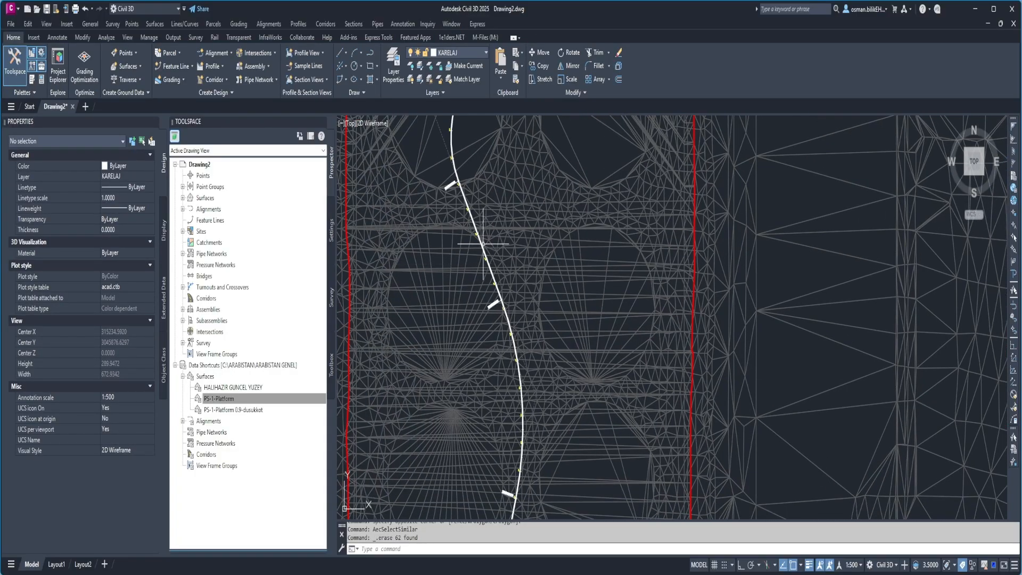
{"action": "middle_click_drag", "start_coordinate": [461, 216], "coordinate": [472, 252]}
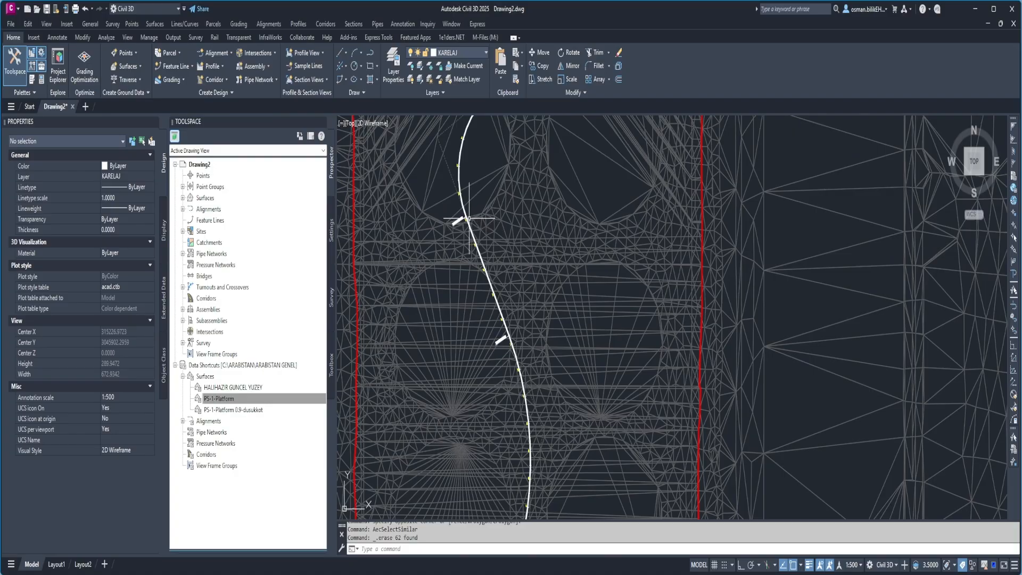
{"action": "type", "text": "pl"}
{"action": "key", "text": "Return"}
{"action": "scroll", "coordinate": [433, 231], "scroll_direction": "up", "scroll_amount": 5}
{"action": "left_click", "coordinate": [381, 238]}
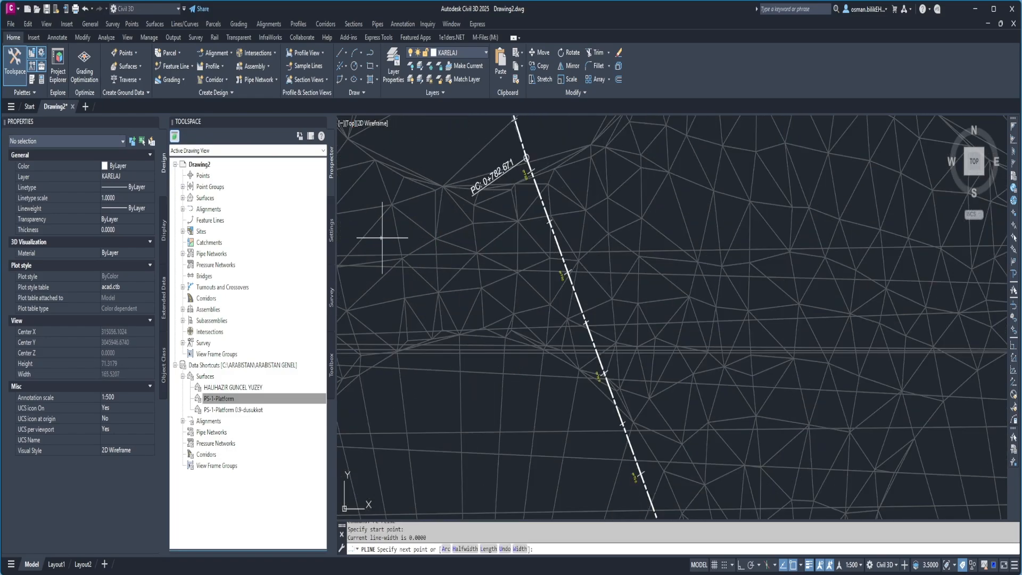
{"action": "scroll", "coordinate": [382, 238], "scroll_direction": "down", "scroll_amount": 3}
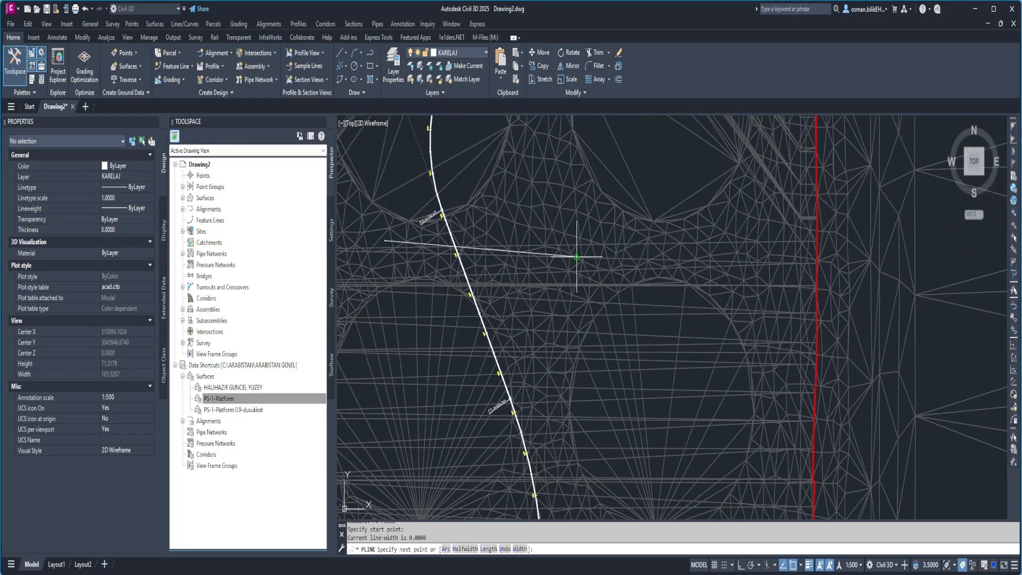
{"action": "left_click", "coordinate": [516, 250]}
{"action": "right_click", "coordinate": [517, 251]}
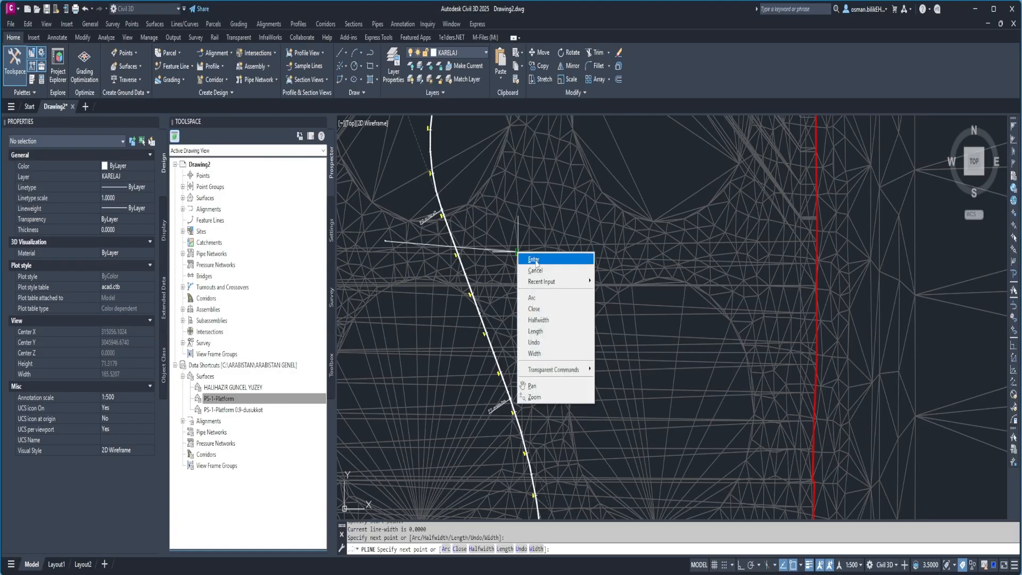
{"action": "left_click", "coordinate": [533, 260]}
{"action": "key", "text": "Escape"}
{"action": "key", "text": "Escape"}
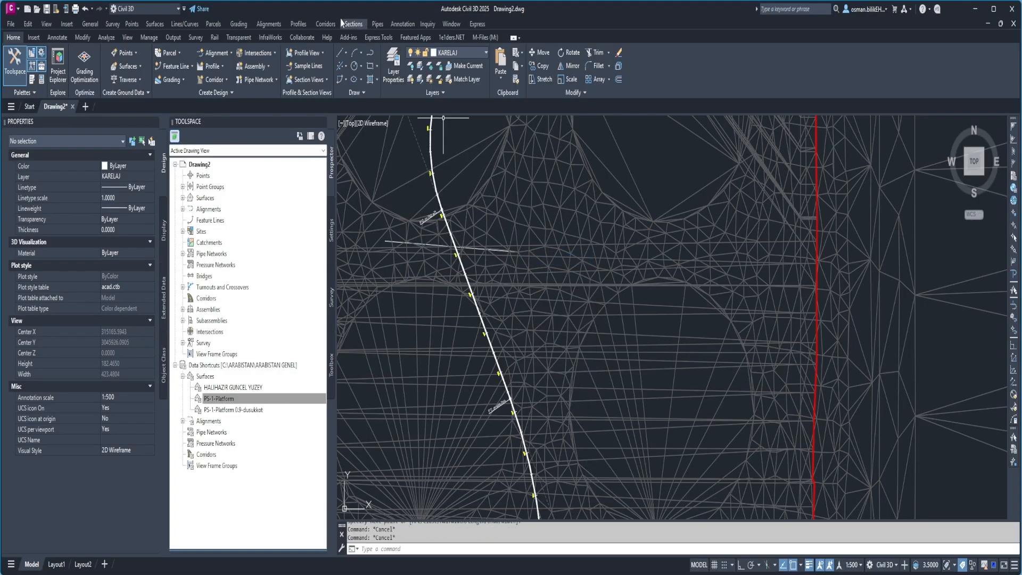
Create a sample line group named kesittekcizgi on the alignment, sampling the HALIHAZIR GUNCEL YUZEY and PS-1-Platform surfaces.
{"action": "scroll", "coordinate": [471, 288], "scroll_direction": "down", "scroll_amount": 8}
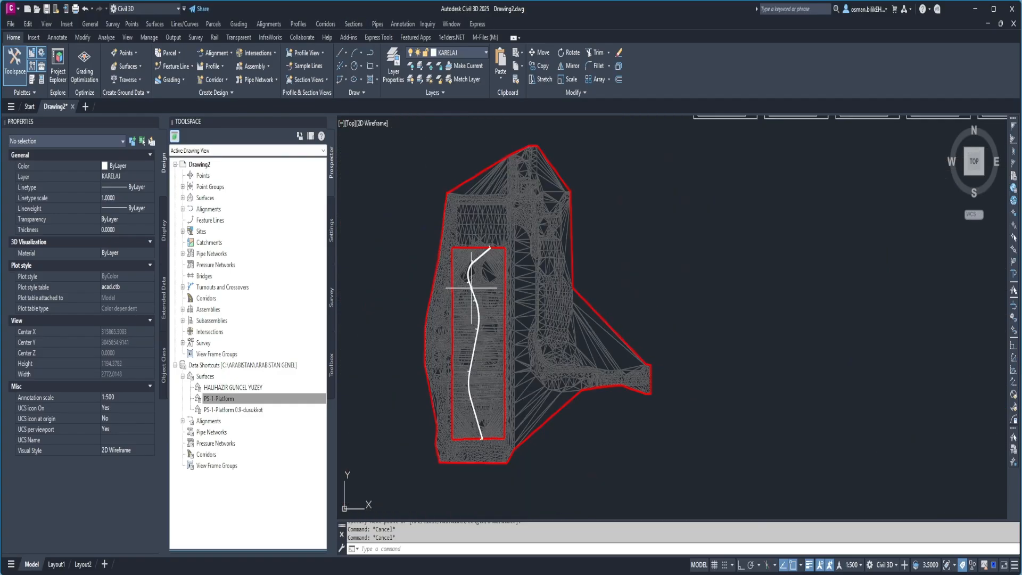
{"action": "scroll", "coordinate": [530, 284], "scroll_direction": "down", "scroll_amount": 3}
{"action": "scroll", "coordinate": [612, 211], "scroll_direction": "up", "scroll_amount": 4}
{"action": "scroll", "coordinate": [607, 234], "scroll_direction": "down", "scroll_amount": 3}
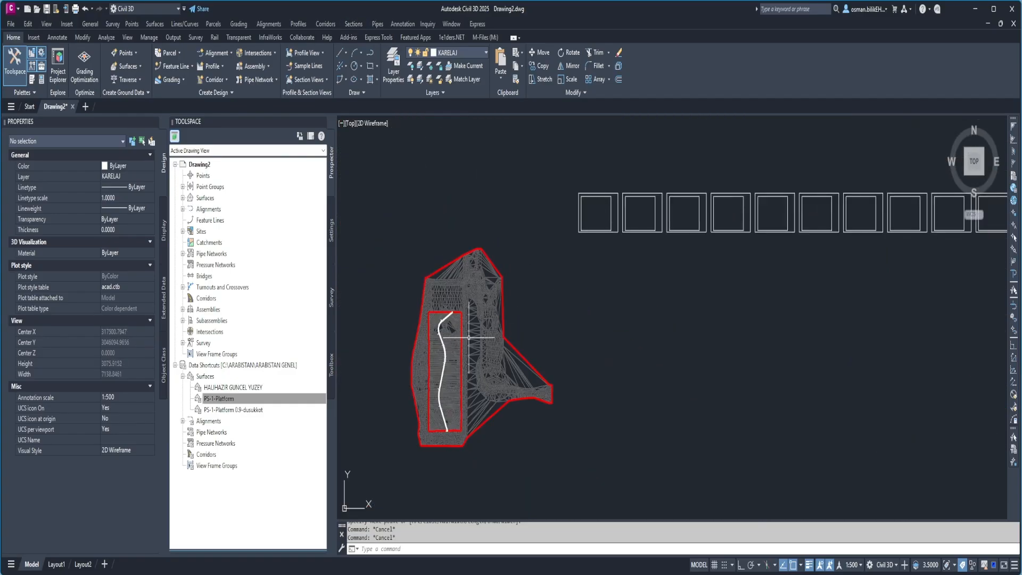
{"action": "scroll", "coordinate": [444, 316], "scroll_direction": "up", "scroll_amount": 6}
{"action": "scroll", "coordinate": [392, 401], "scroll_direction": "up", "scroll_amount": 10}
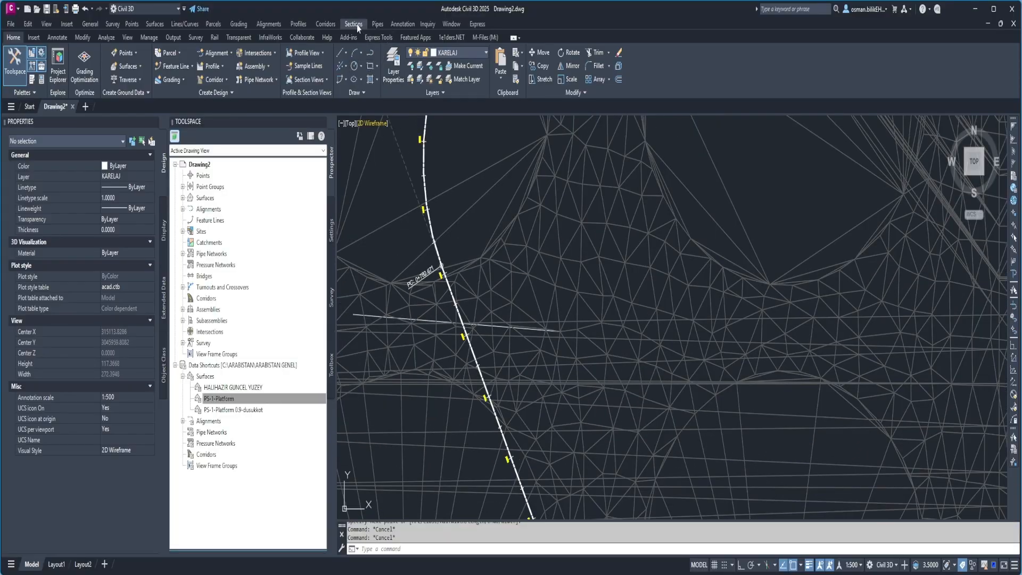
{"action": "left_click", "coordinate": [354, 23]}
{"action": "left_click", "coordinate": [368, 38]}
{"action": "key", "text": "Return"}
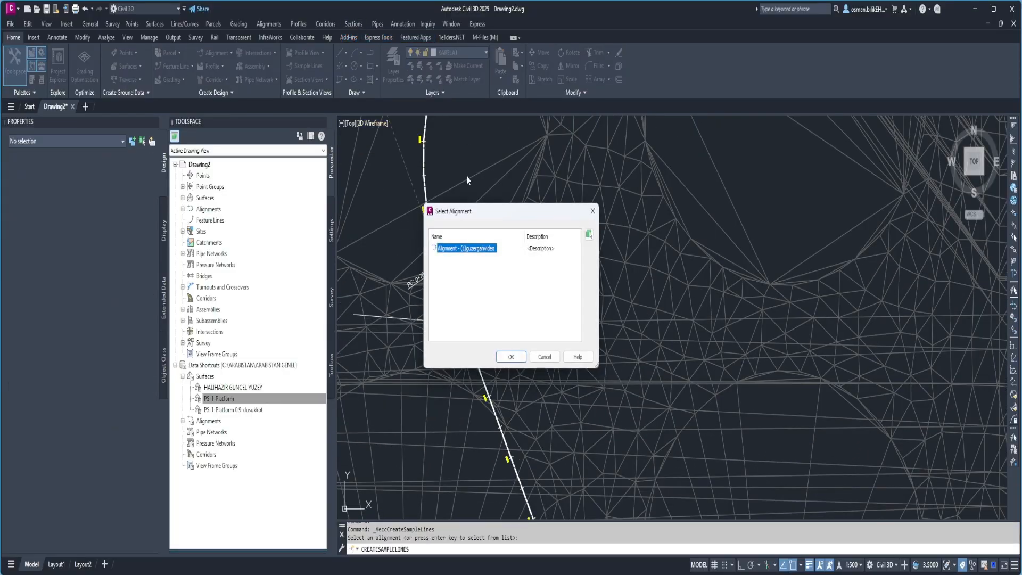
{"action": "left_click", "coordinate": [510, 357]}
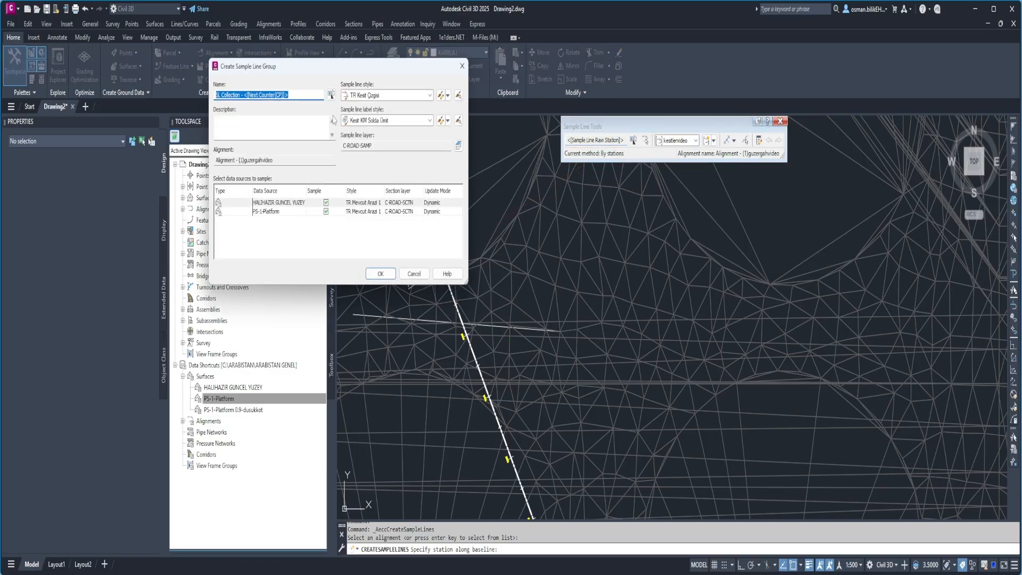
{"action": "type", "text": "kesittekizgi"}
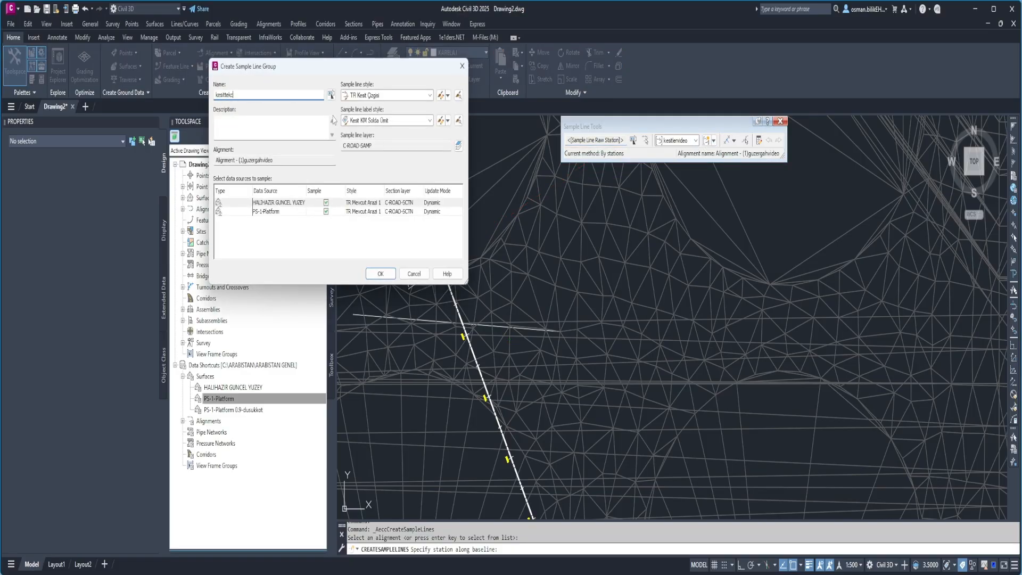
{"action": "left_click", "coordinate": [380, 273]}
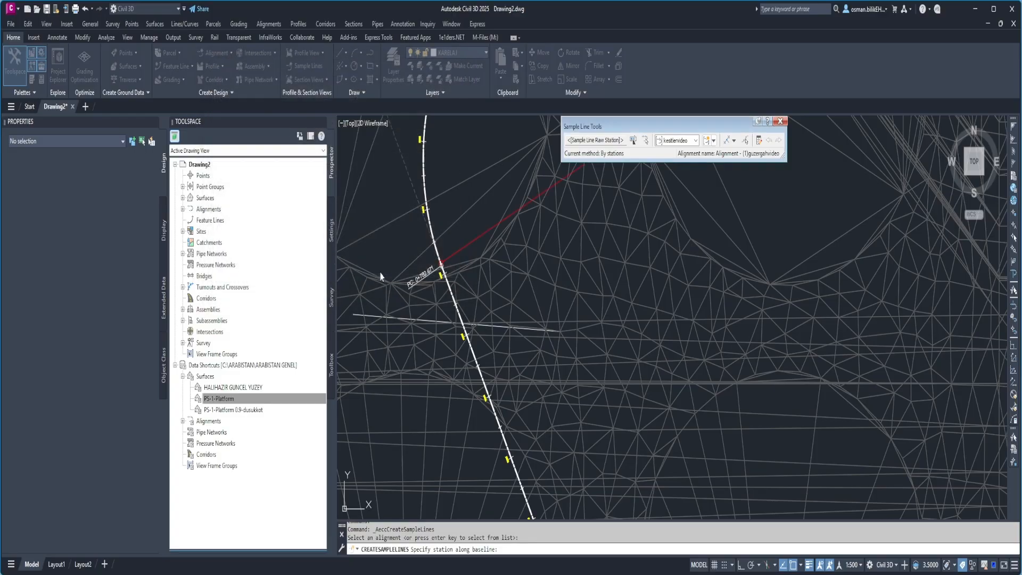
Create a sample line in the kesittekcizgi group from the existing polyline that crosses the alignment.
{"action": "left_click", "coordinate": [734, 141]}
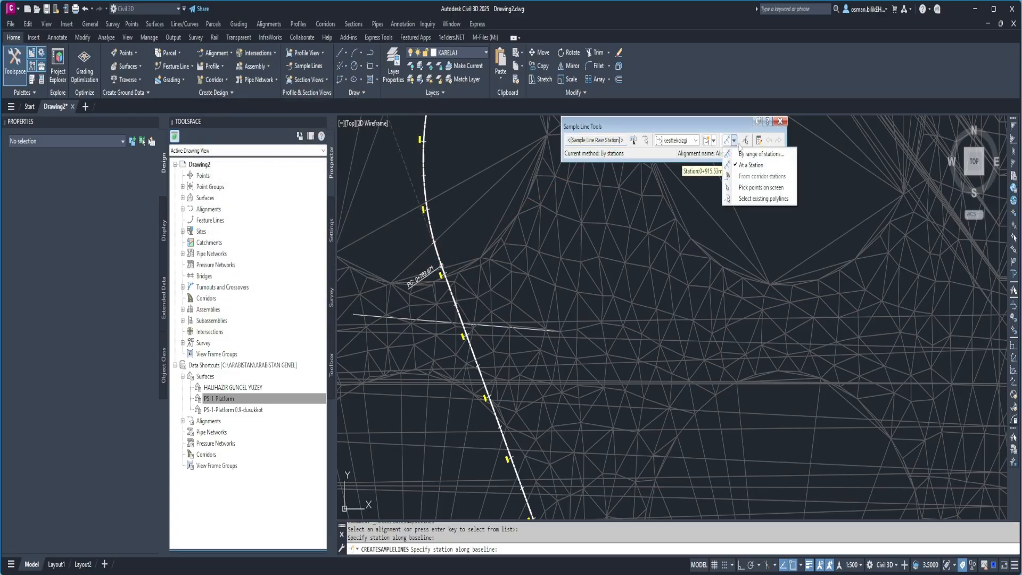
{"action": "left_click", "coordinate": [755, 200]}
{"action": "scroll", "coordinate": [360, 316], "scroll_direction": "up", "scroll_amount": 4}
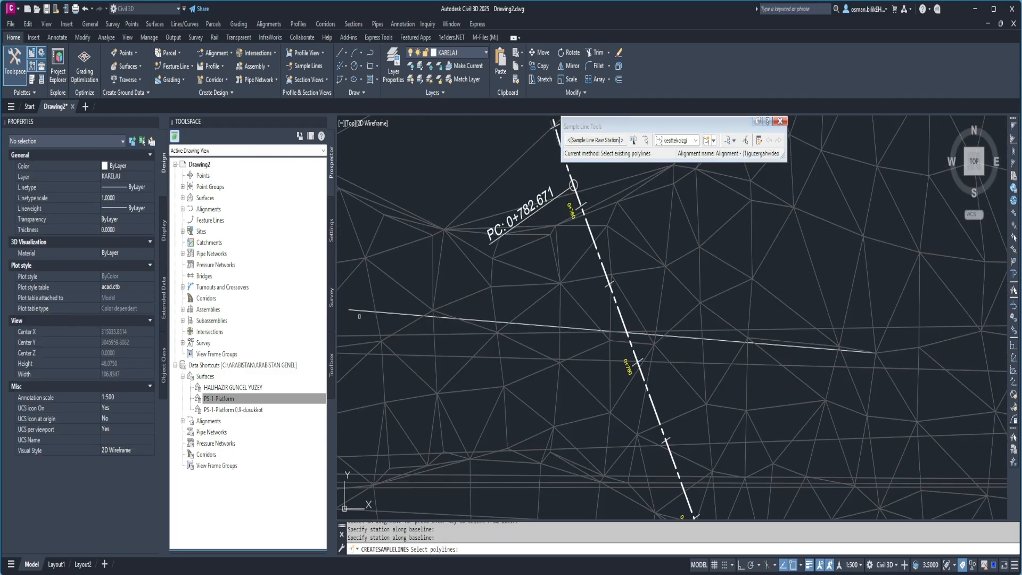
{"action": "left_click", "coordinate": [362, 310]}
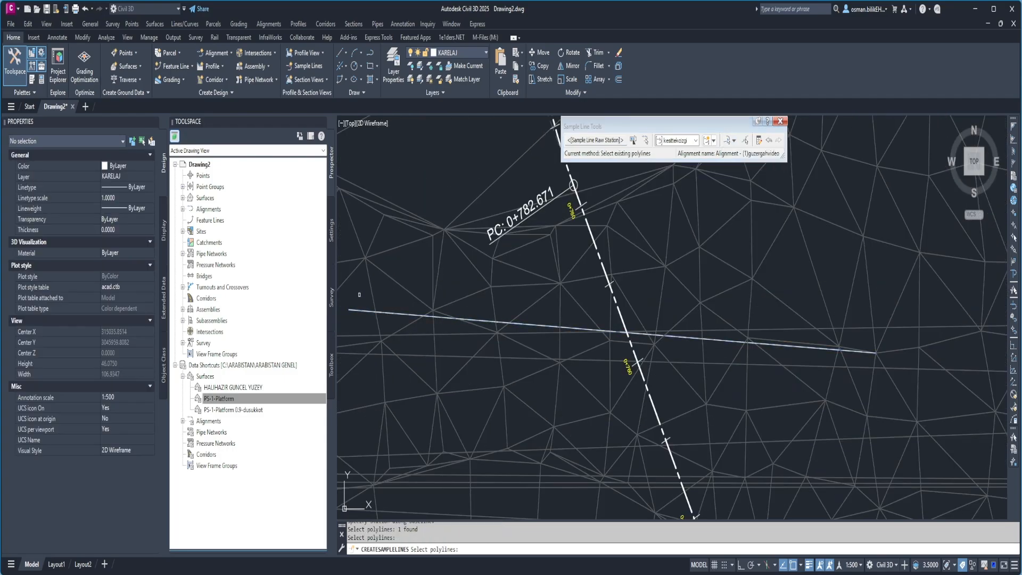
{"action": "key", "text": "Return"}
{"action": "scroll", "coordinate": [458, 317], "scroll_direction": "up", "scroll_amount": 4}
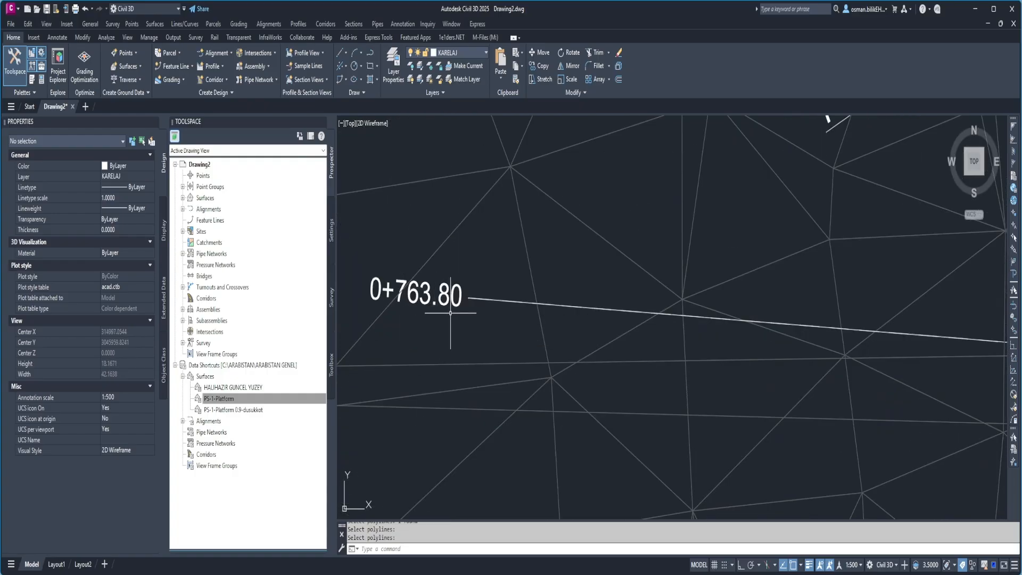
{"action": "scroll", "coordinate": [445, 273], "scroll_direction": "down", "scroll_amount": 10}
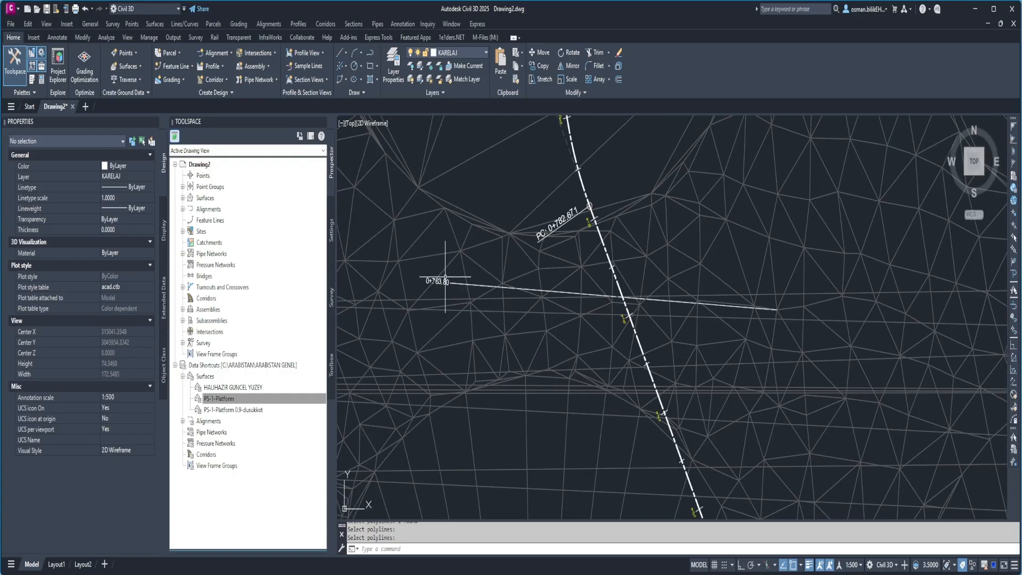
{"action": "scroll", "coordinate": [544, 313], "scroll_direction": "up", "scroll_amount": 2}
{"action": "middle_click_drag", "start_coordinate": [543, 312], "coordinate": [415, 315]}
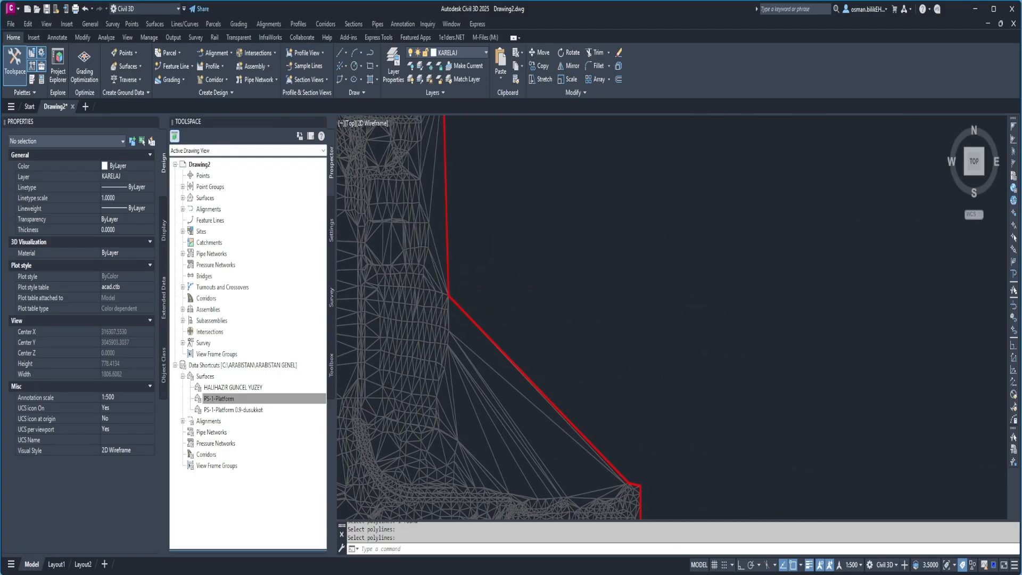
{"action": "left_click", "coordinate": [354, 24]}
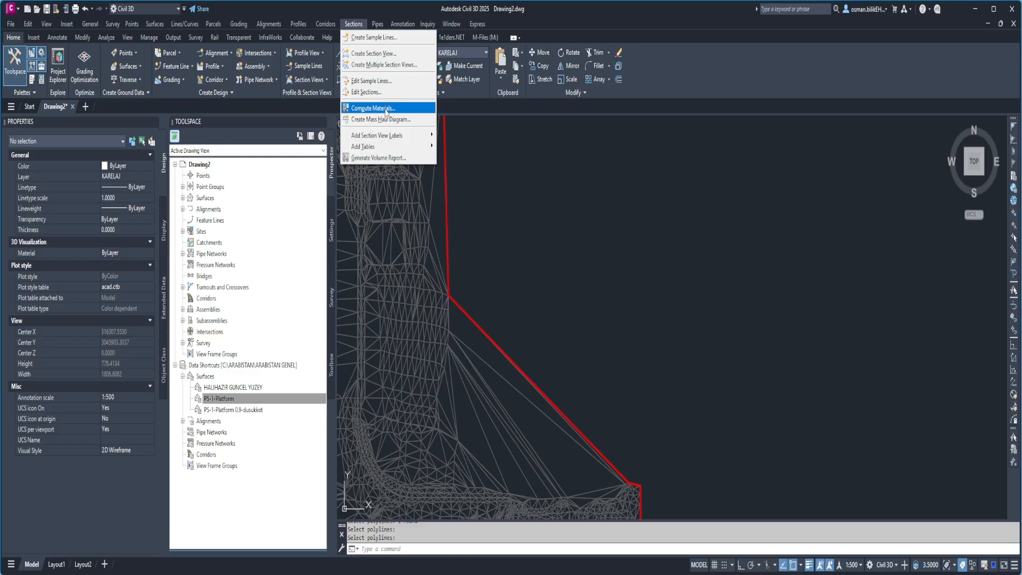
{"action": "left_click", "coordinate": [385, 109]}
{"action": "left_click", "coordinate": [727, 299]}
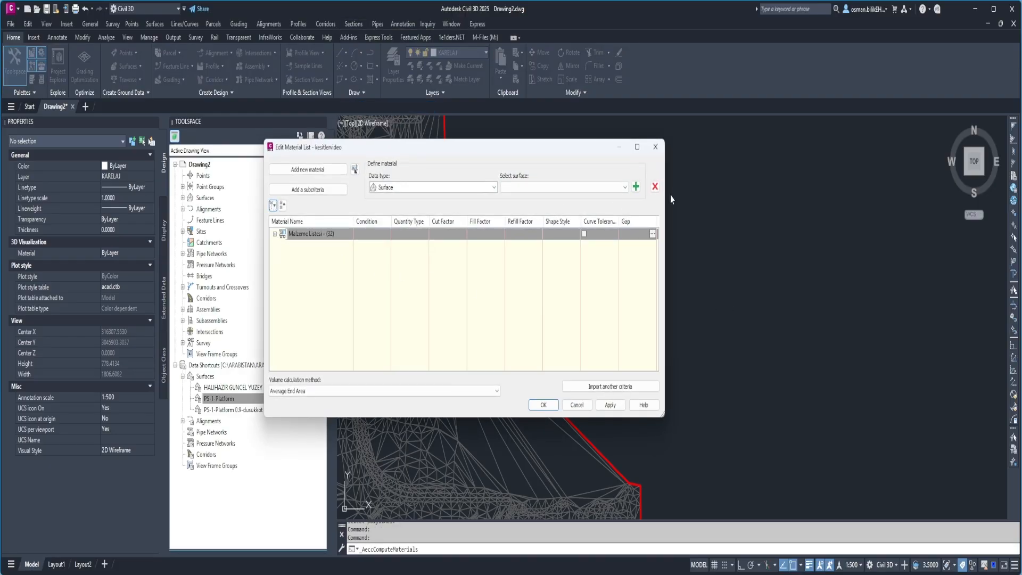
{"action": "left_click", "coordinate": [308, 169]}
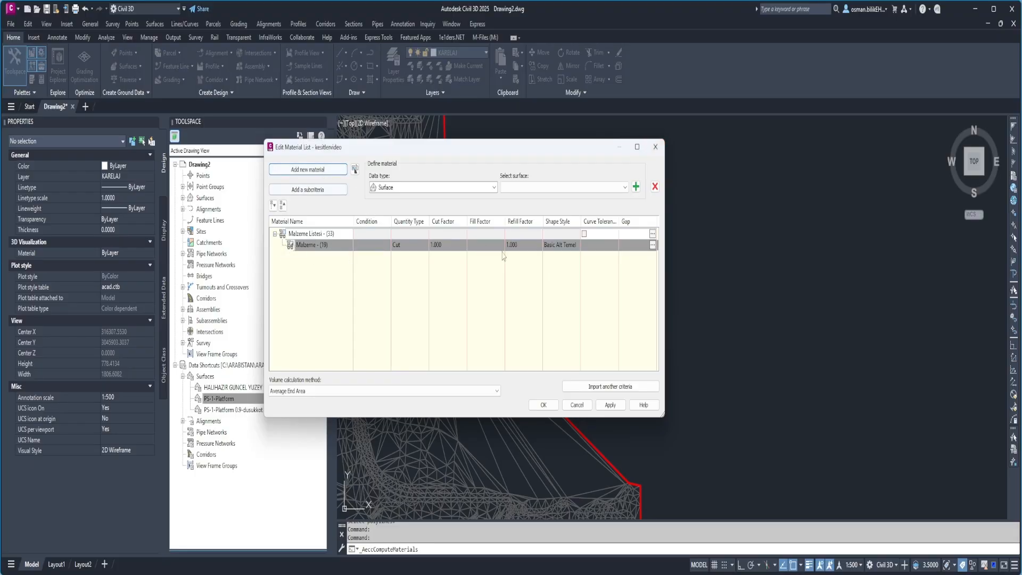
{"action": "left_click", "coordinate": [428, 188]}
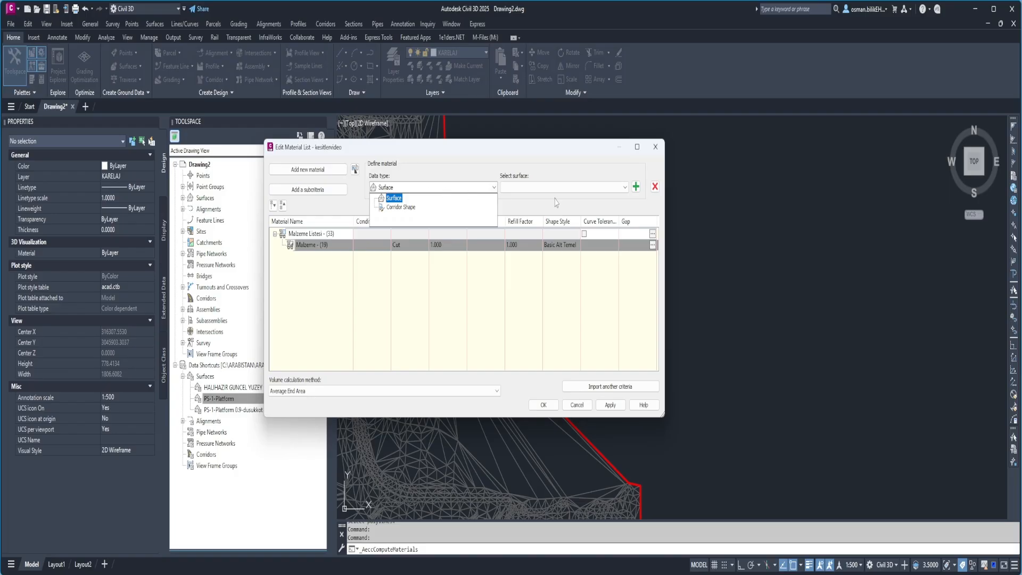
{"action": "key", "text": "Escape"}
{"action": "key", "text": "Escape"}
{"action": "scroll", "coordinate": [577, 235], "scroll_direction": "down", "scroll_amount": 4}
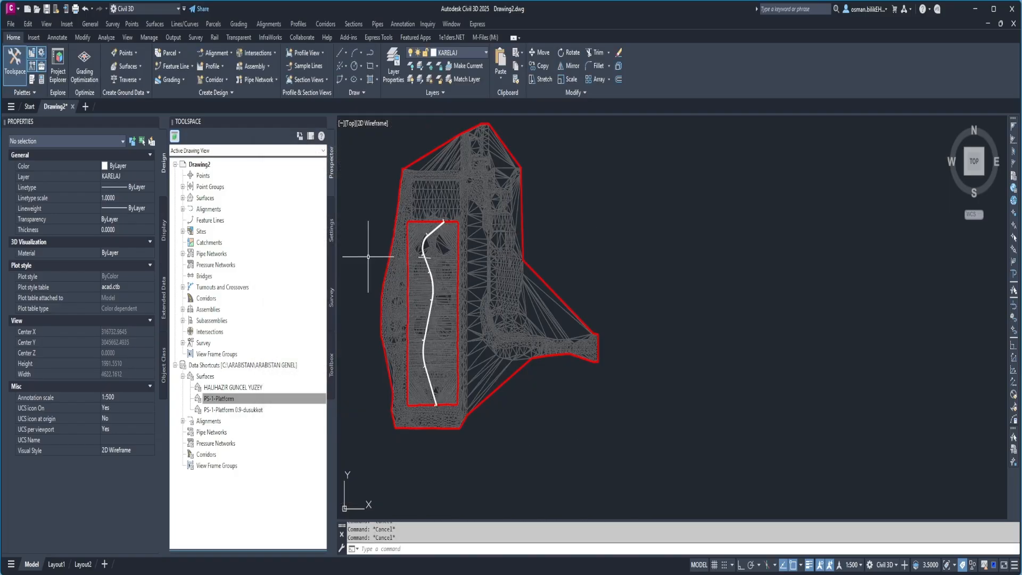
{"action": "scroll", "coordinate": [368, 256], "scroll_direction": "up", "scroll_amount": 8}
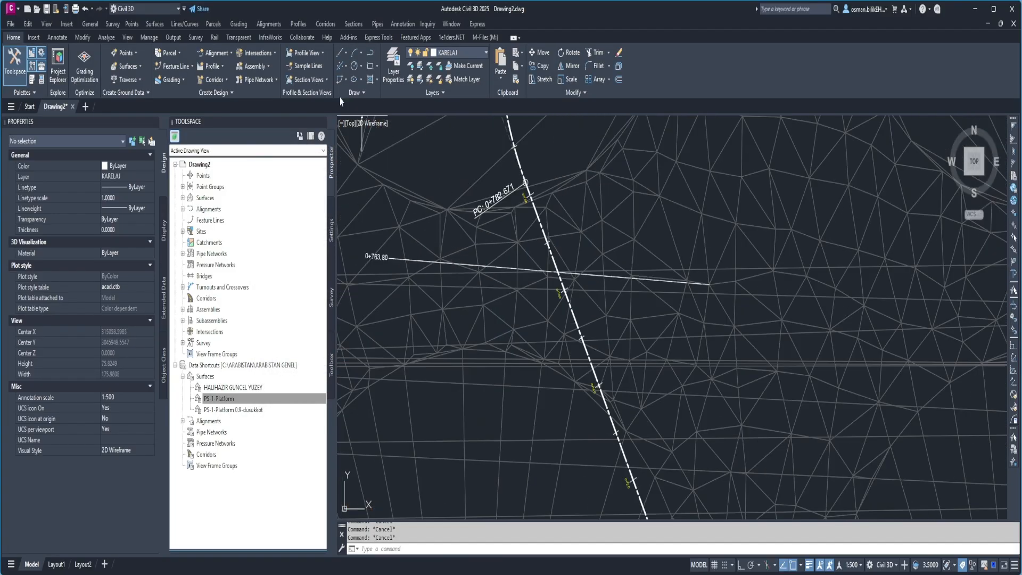
{"action": "left_click", "coordinate": [113, 38]}
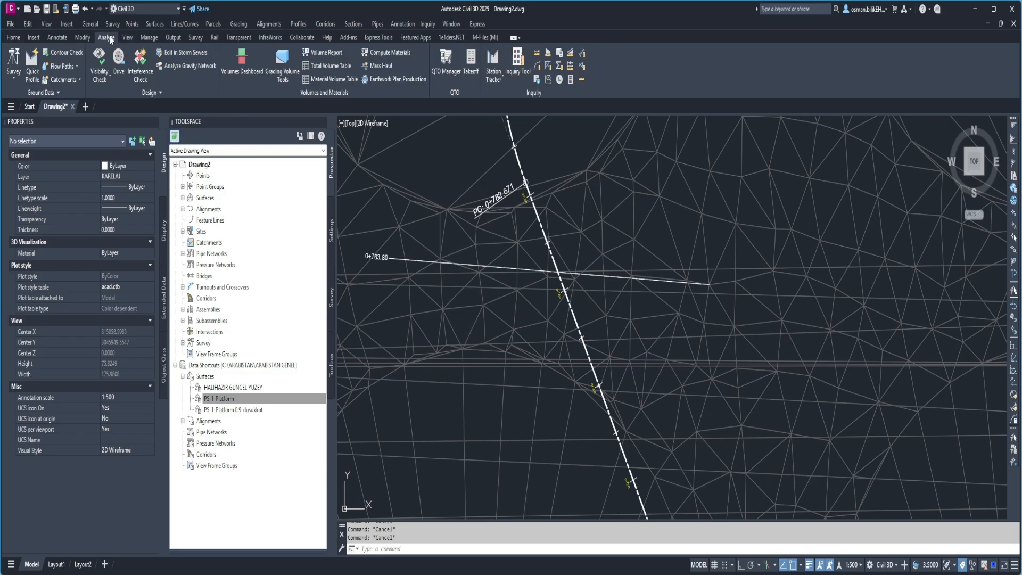
{"action": "left_click", "coordinate": [241, 63]}
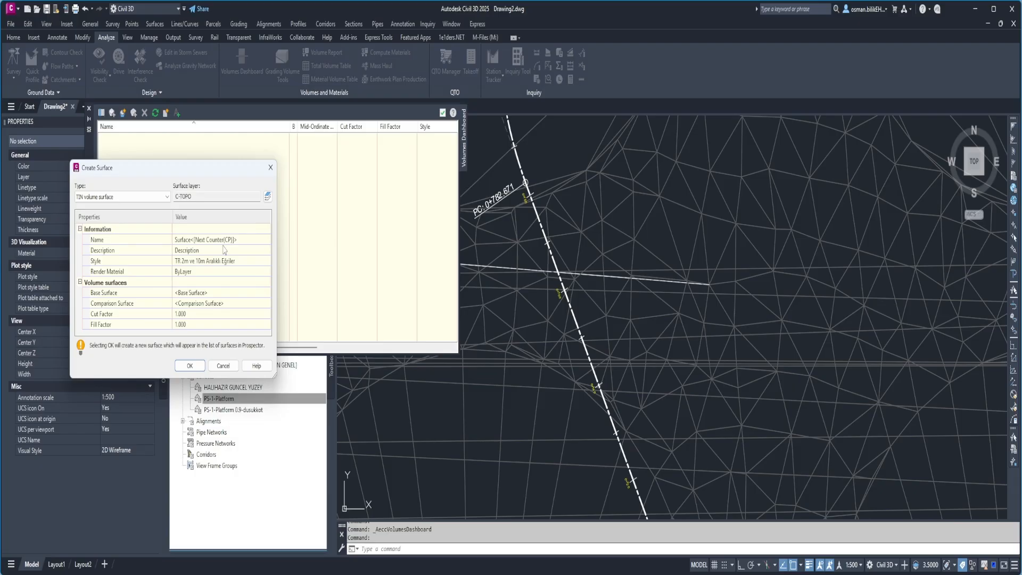
{"action": "key", "text": "Escape"}
{"action": "left_click", "coordinate": [442, 113]}
{"action": "key", "text": "Escape"}
{"action": "key", "text": "Escape"}
{"action": "key", "text": "Escape"}
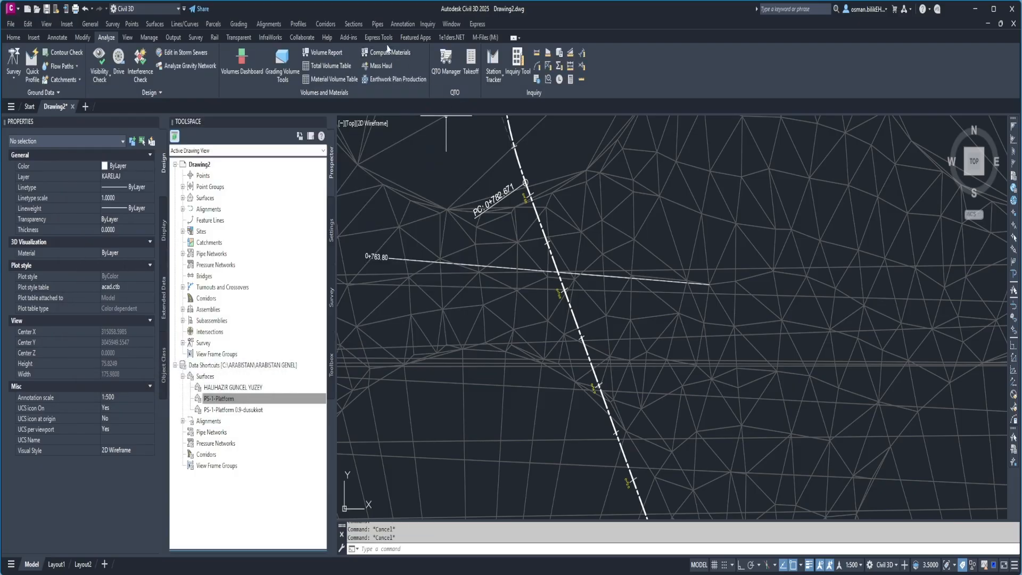
{"action": "left_click", "coordinate": [348, 25]}
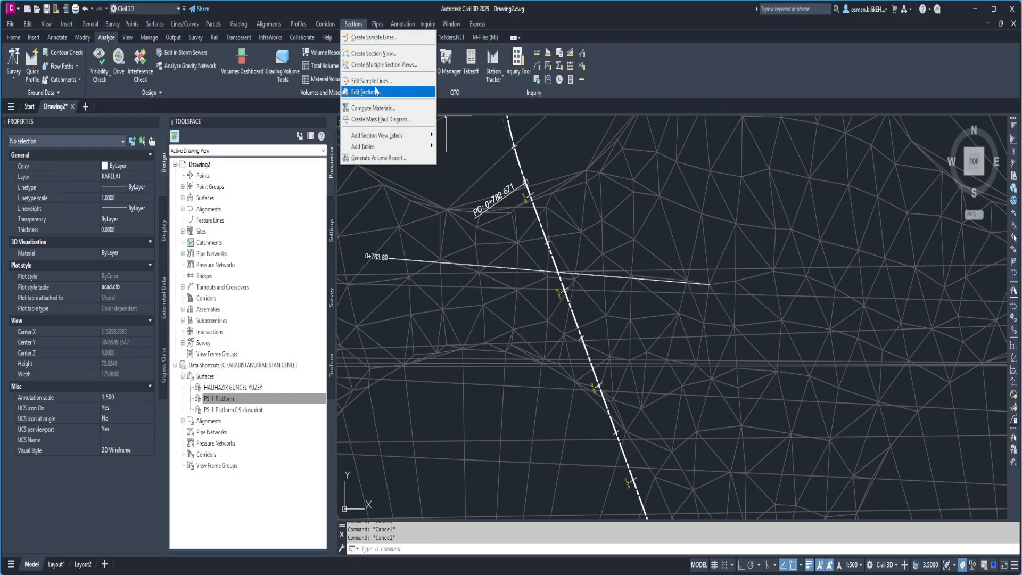
{"action": "left_click", "coordinate": [376, 109]}
{"action": "left_click", "coordinate": [726, 299]}
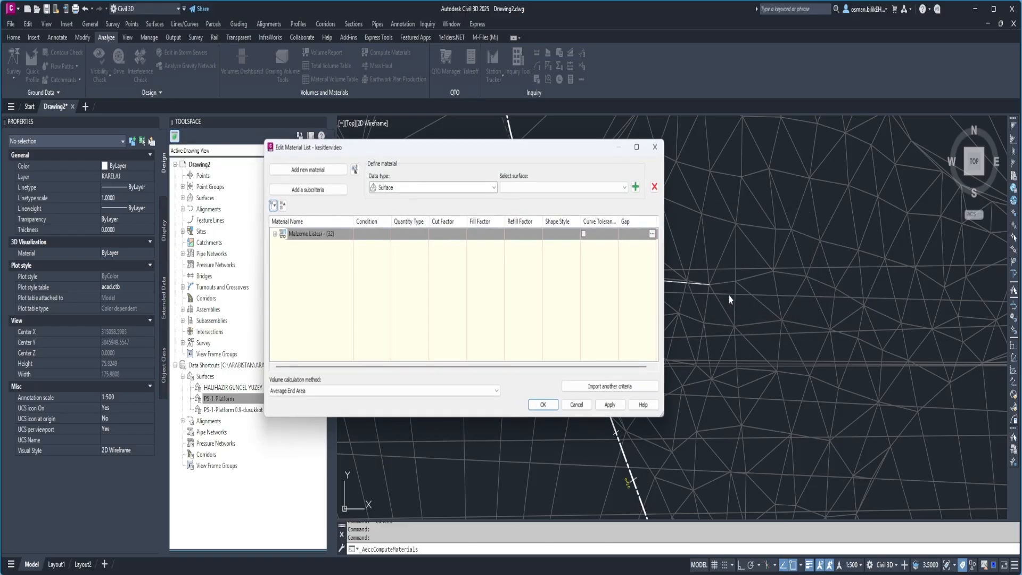
{"action": "key", "text": "Return"}
Compute materials for the kesittekcizgi sample line group, assigning HALIHAZIR GUNCEL YUZEY to EG and PS-1-Platform to DATUM.
{"action": "left_click", "coordinate": [354, 27]}
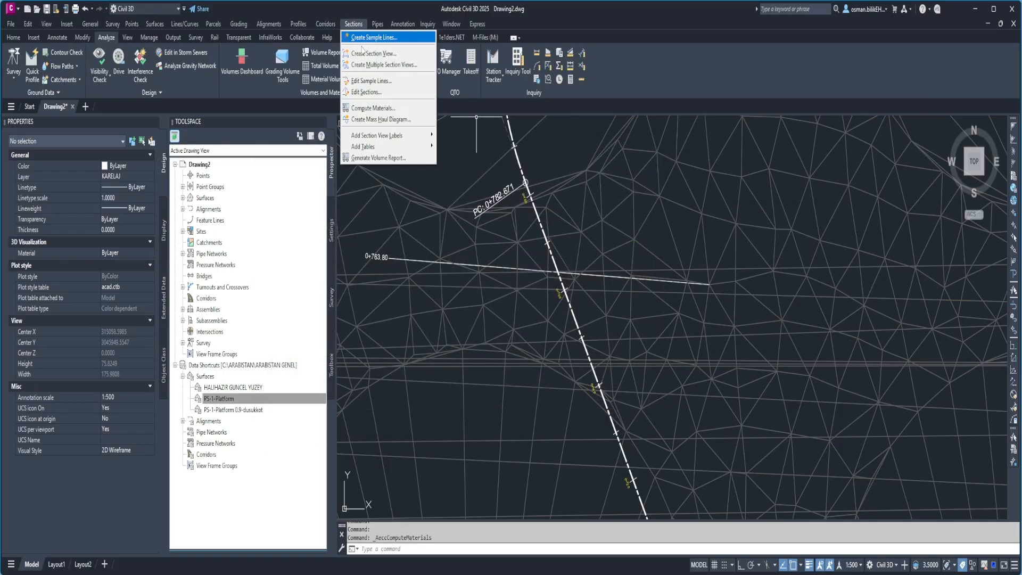
{"action": "left_click", "coordinate": [374, 108]}
{"action": "left_click", "coordinate": [730, 281]}
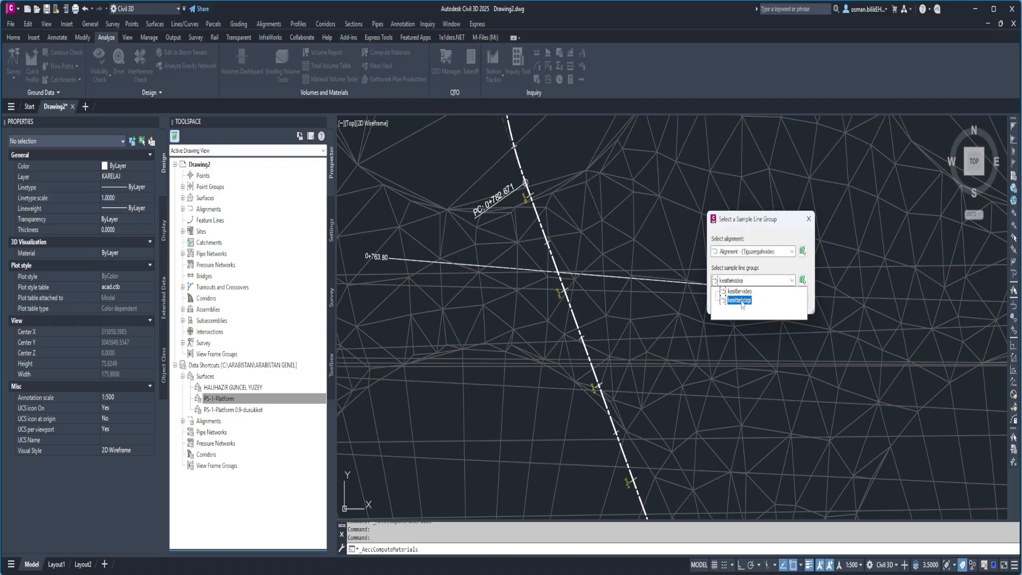
{"action": "left_click", "coordinate": [741, 297]}
{"action": "left_click", "coordinate": [726, 299]}
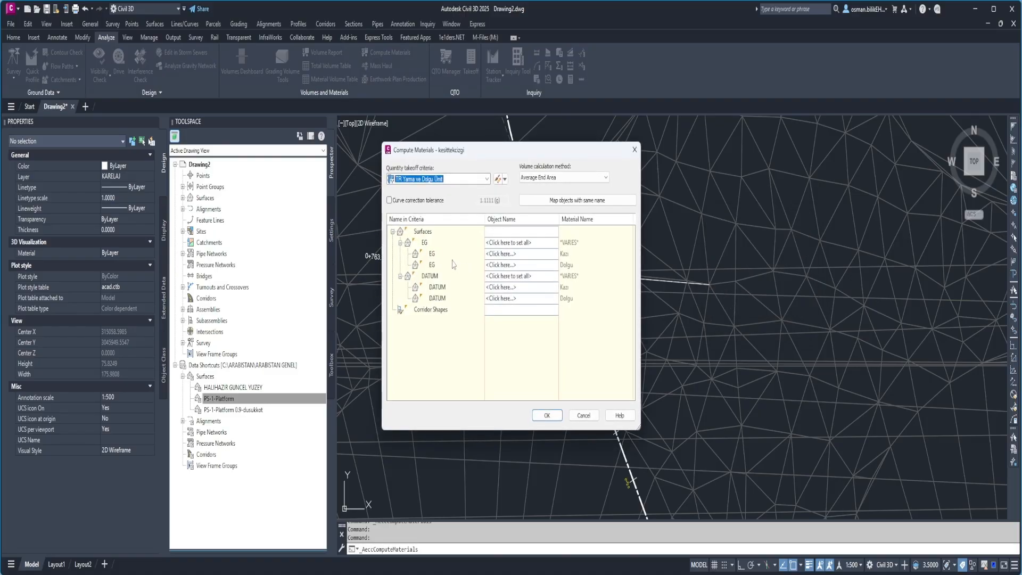
{"action": "left_click", "coordinate": [520, 243]}
{"action": "left_click", "coordinate": [554, 242]}
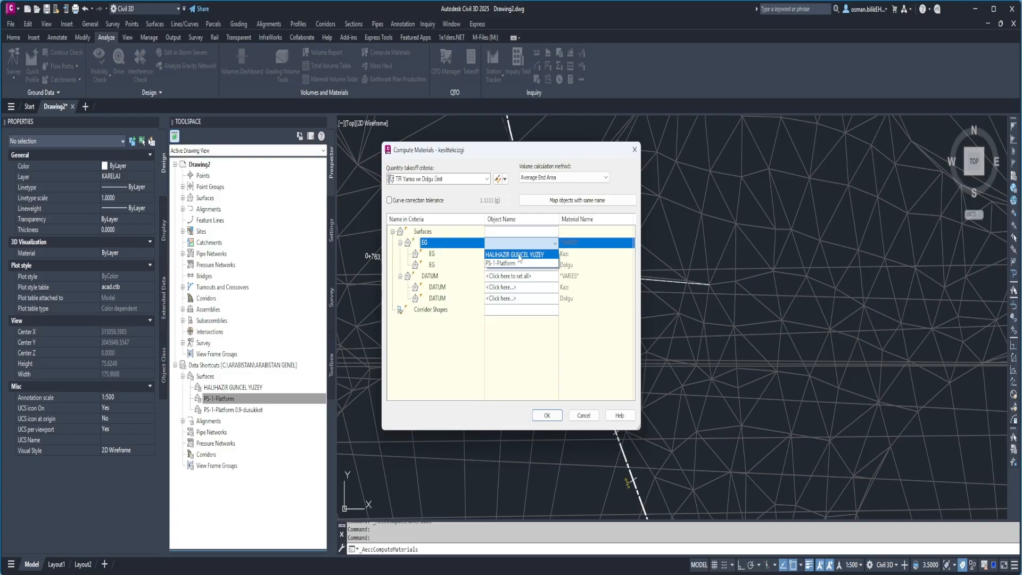
{"action": "left_click", "coordinate": [520, 255]}
{"action": "left_click", "coordinate": [513, 275]}
{"action": "left_click", "coordinate": [512, 276]}
{"action": "left_click", "coordinate": [510, 298]}
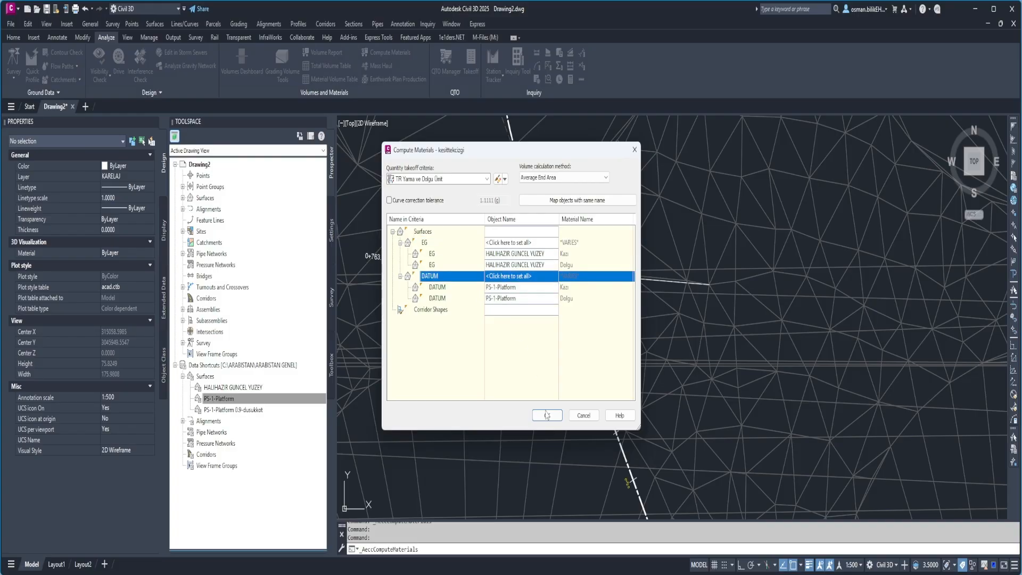
{"action": "left_click", "coordinate": [547, 415]}
Create multiple section views for the kesittekcizgi group with a Total Volume table in kesit kübaj tablosu style, placed in empty space east of the surfaces.
{"action": "scroll", "coordinate": [572, 270], "scroll_direction": "down", "scroll_amount": 10}
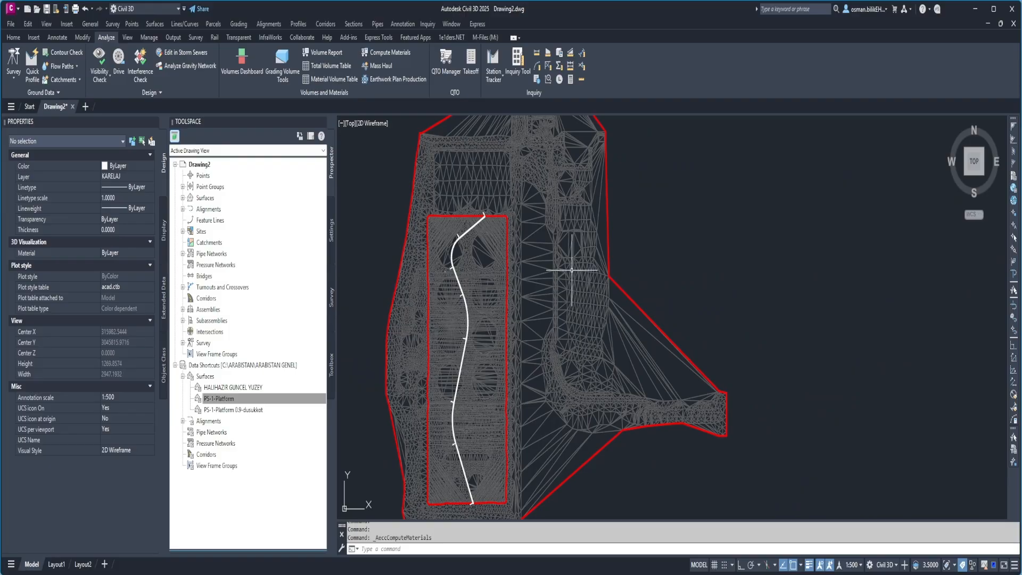
{"action": "middle_click_drag", "start_coordinate": [572, 270], "coordinate": [434, 315]}
{"action": "left_click", "coordinate": [353, 24]}
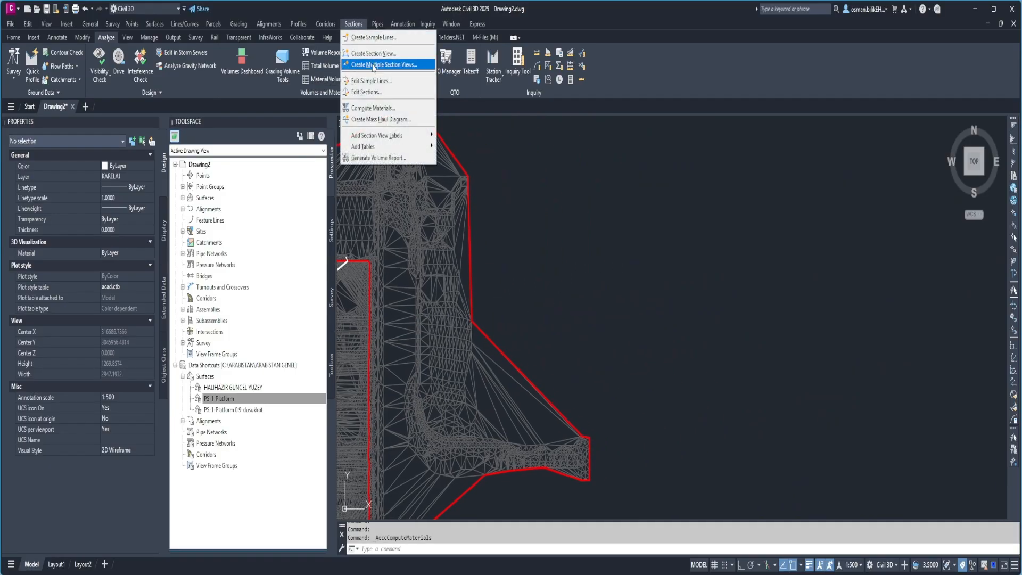
{"action": "left_click", "coordinate": [372, 65]}
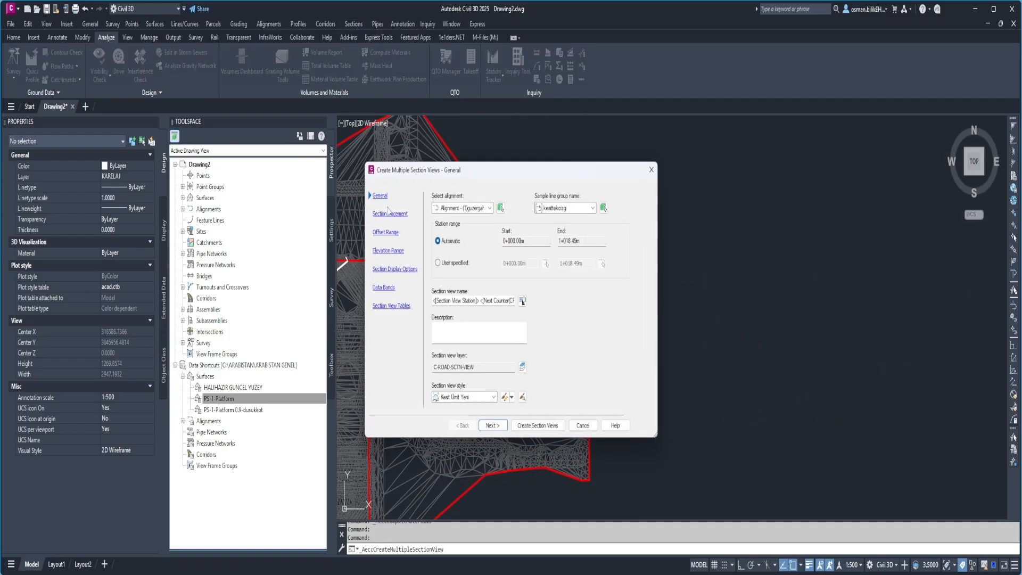
{"action": "left_click", "coordinate": [383, 287]}
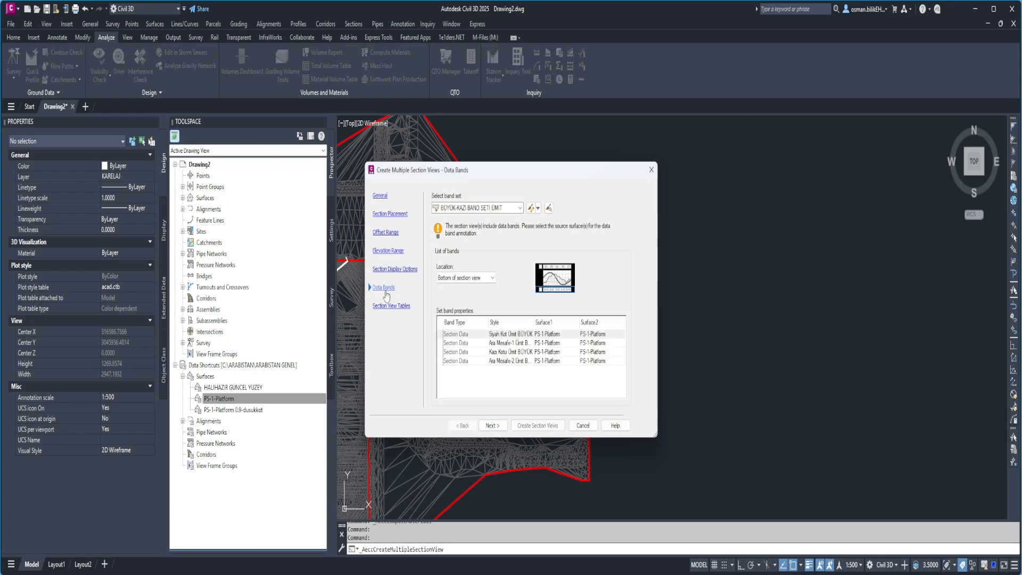
{"action": "left_click", "coordinate": [393, 306]}
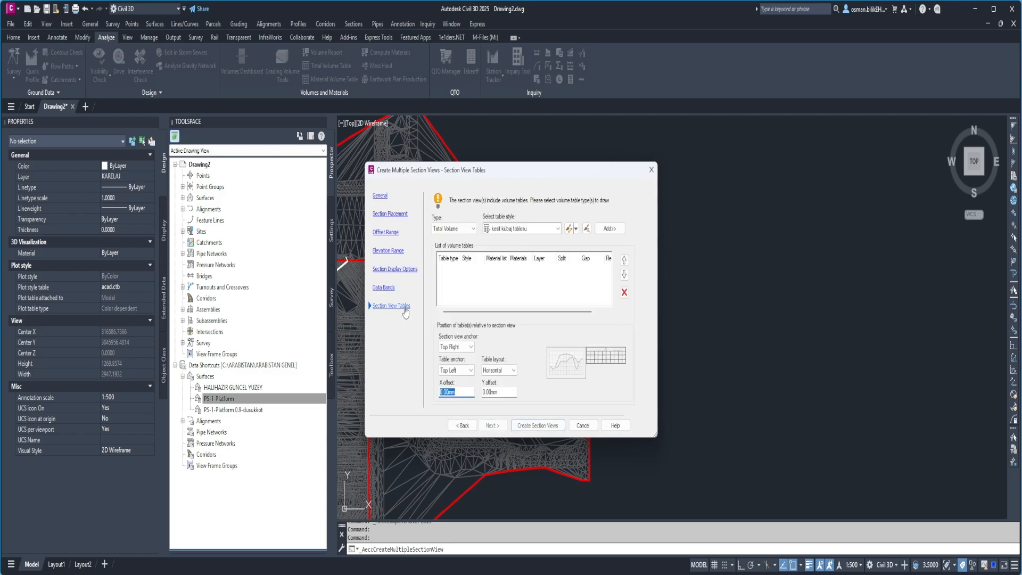
{"action": "left_click", "coordinate": [609, 229]}
{"action": "left_click", "coordinate": [538, 425]}
{"action": "left_click", "coordinate": [654, 201]}
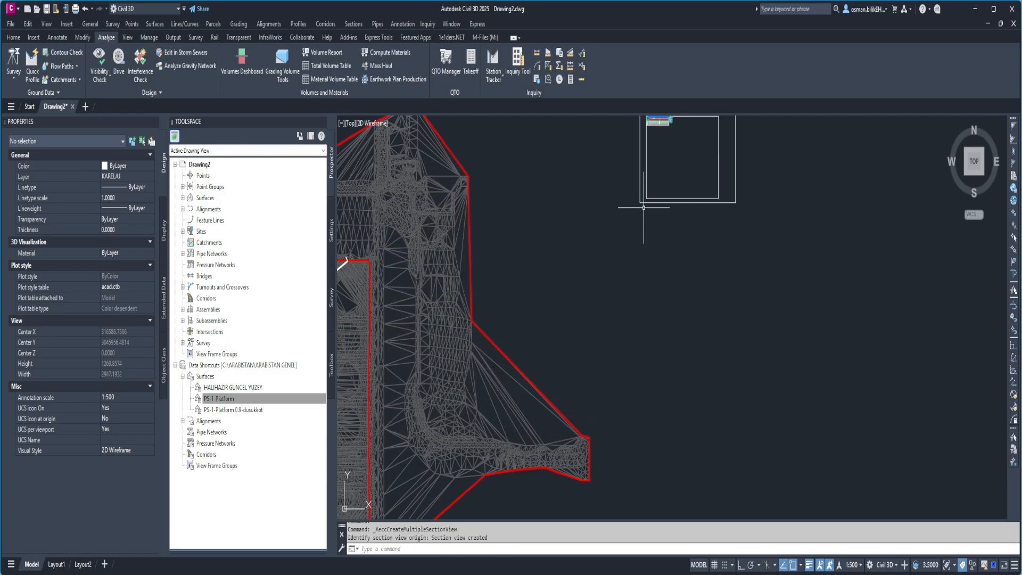
Examine the new section view's cut and fill profile, data bands and volume table.
{"action": "middle_click_drag", "start_coordinate": [688, 141], "coordinate": [598, 256]}
{"action": "scroll", "coordinate": [598, 256], "scroll_direction": "up", "scroll_amount": 8}
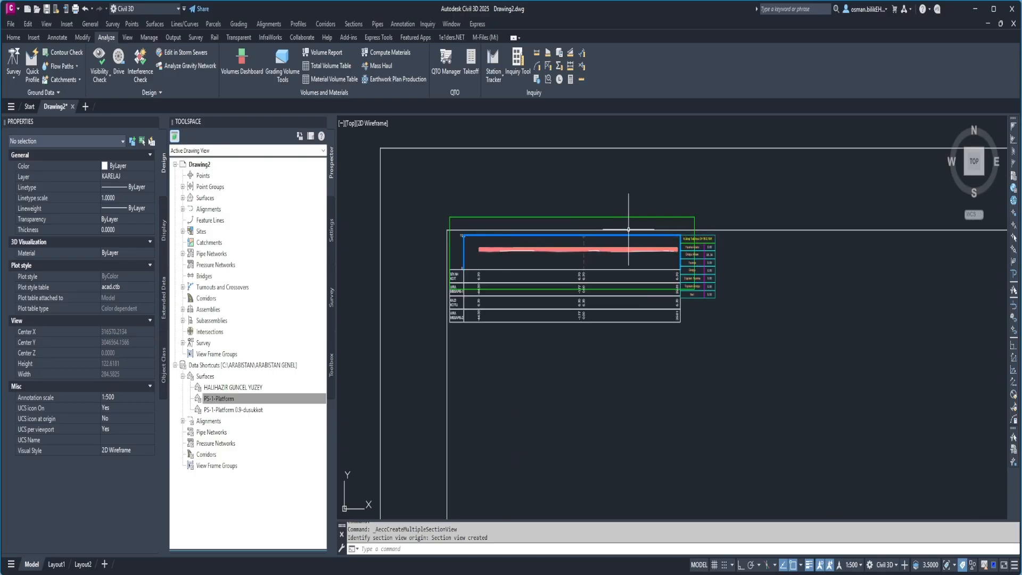
{"action": "scroll", "coordinate": [628, 229], "scroll_direction": "up", "scroll_amount": 2}
{"action": "scroll", "coordinate": [762, 261], "scroll_direction": "up", "scroll_amount": 6}
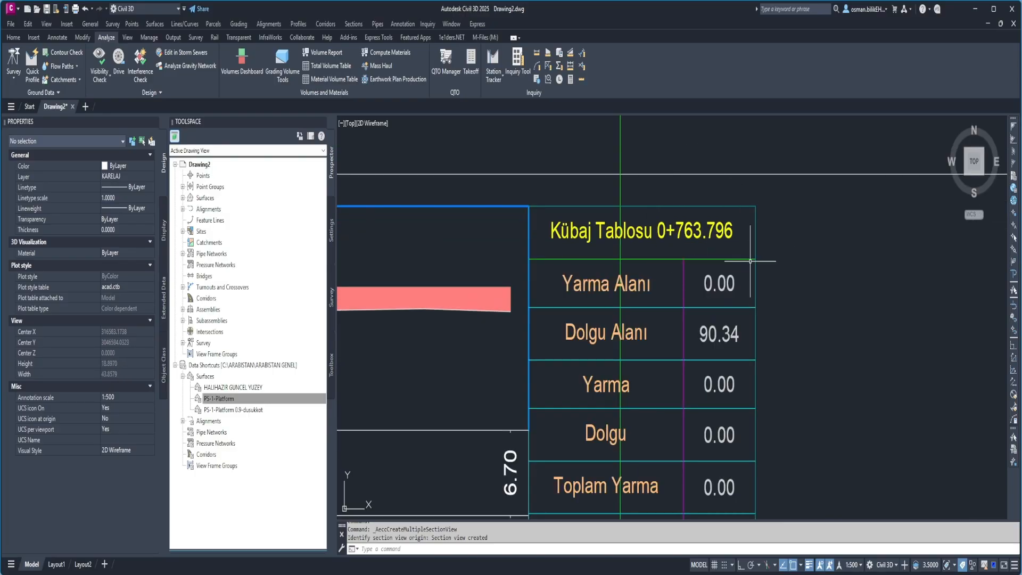
{"action": "scroll", "coordinate": [725, 242], "scroll_direction": "down", "scroll_amount": 6}
{"action": "scroll", "coordinate": [550, 303], "scroll_direction": "down", "scroll_amount": 3}
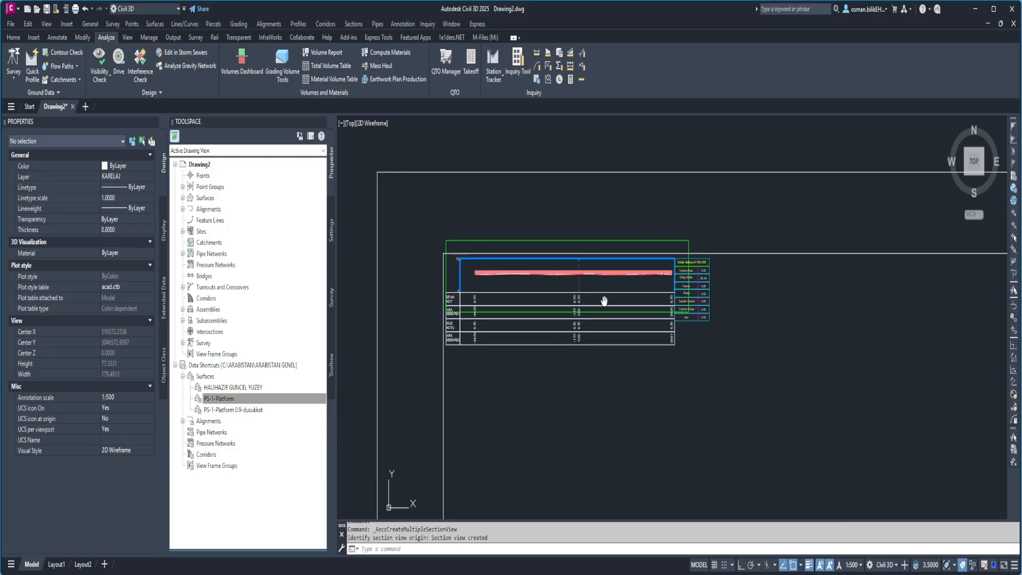
{"action": "scroll", "coordinate": [533, 284], "scroll_direction": "up", "scroll_amount": 5}
{"action": "scroll", "coordinate": [437, 321], "scroll_direction": "down", "scroll_amount": 3}
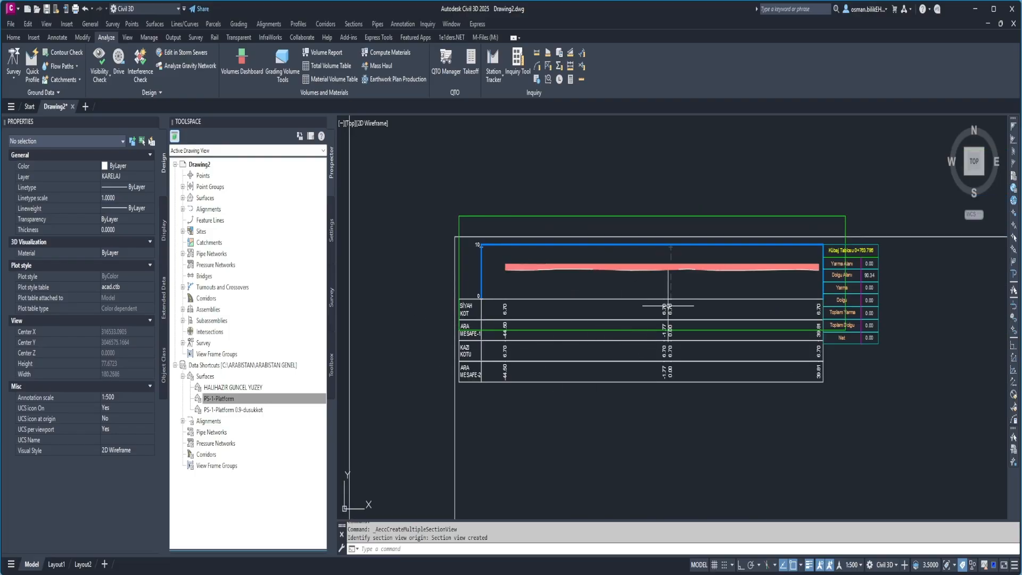
{"action": "scroll", "coordinate": [670, 306], "scroll_direction": "down", "scroll_amount": 6}
{"action": "scroll", "coordinate": [659, 276], "scroll_direction": "down", "scroll_amount": 8}
{"action": "middle_click_drag", "start_coordinate": [548, 371], "coordinate": [564, 289]}
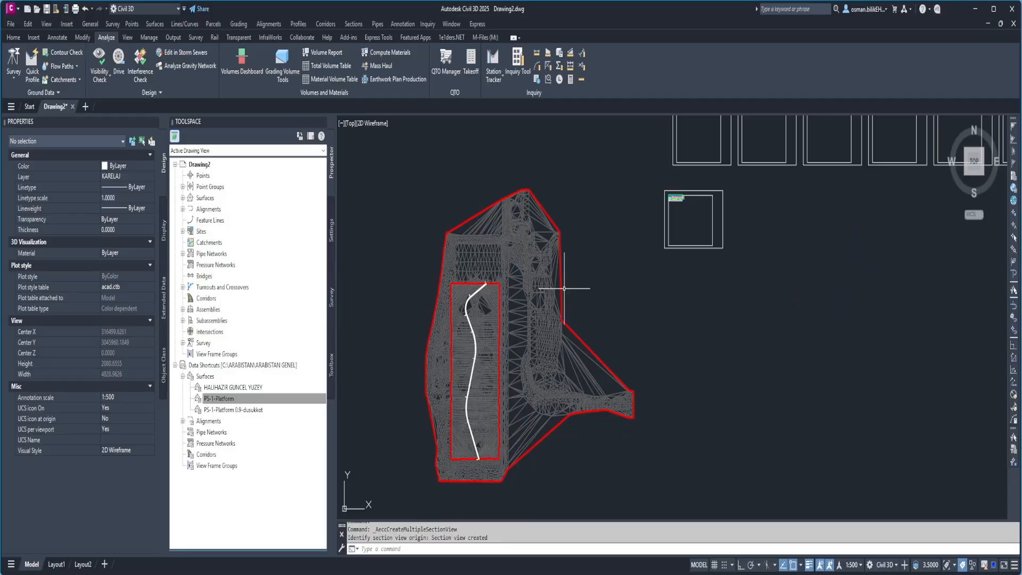
{"action": "left_click", "coordinate": [355, 25]}
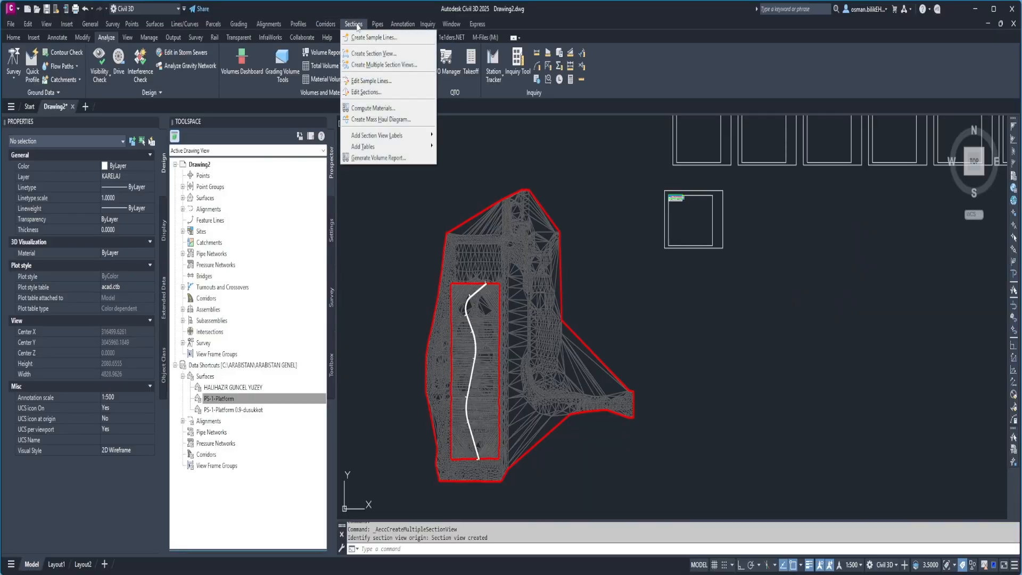
{"action": "mouse_move", "coordinate": [372, 146]}
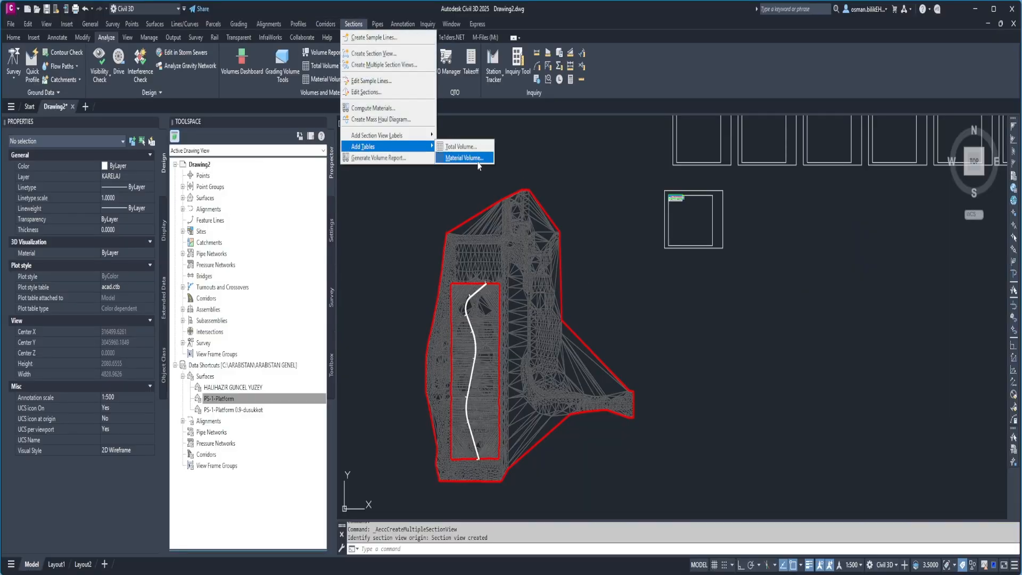
{"action": "left_click", "coordinate": [460, 147]}
{"action": "key", "text": "Escape"}
Place a dynamic material volume table for the Kazı material of the kesitlervideo group in empty space, using the KAZI SON style.
{"action": "left_click", "coordinate": [353, 25]}
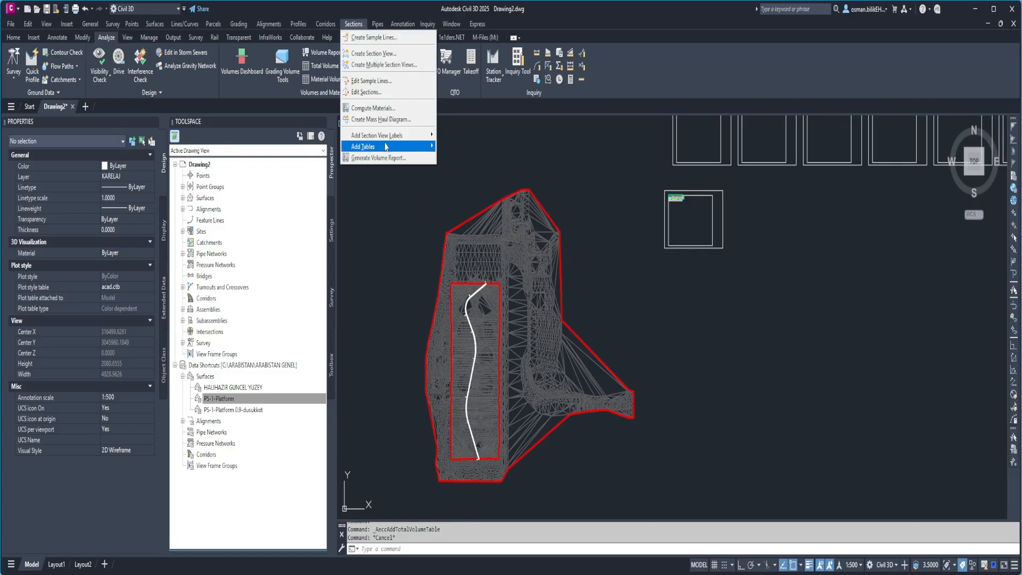
{"action": "left_click", "coordinate": [461, 157]}
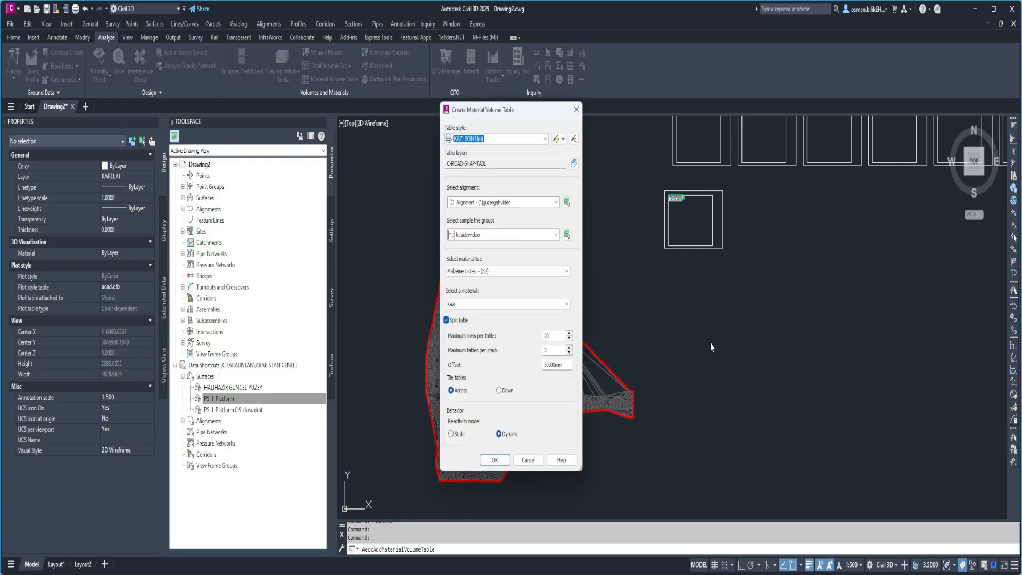
{"action": "left_click", "coordinate": [503, 464]}
{"action": "scroll", "coordinate": [682, 351], "scroll_direction": "up", "scroll_amount": 10}
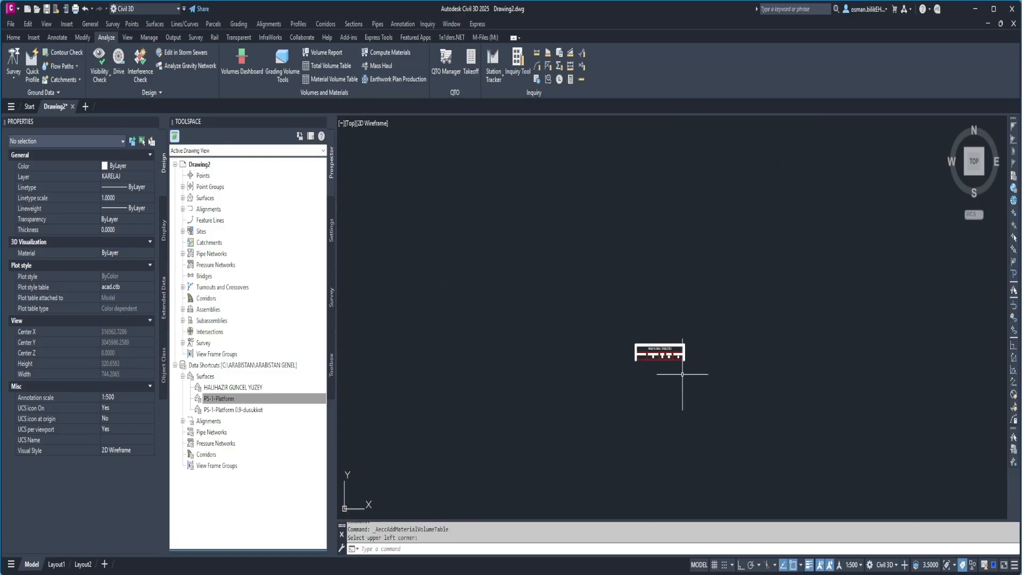
{"action": "key", "text": "Escape"}
{"action": "key", "text": "Escape"}
Erase the KAZI KÜBAJ TABLOSU material volume table from the drawing.
{"action": "left_click", "coordinate": [594, 263]}
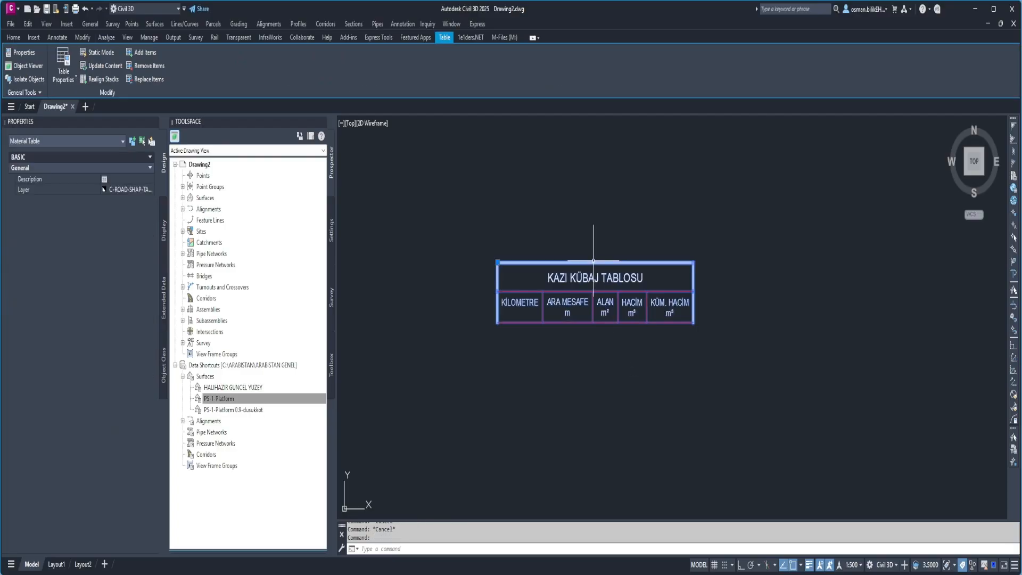
{"action": "key", "text": "Delete"}
{"action": "scroll", "coordinate": [593, 264], "scroll_direction": "down", "scroll_amount": 10}
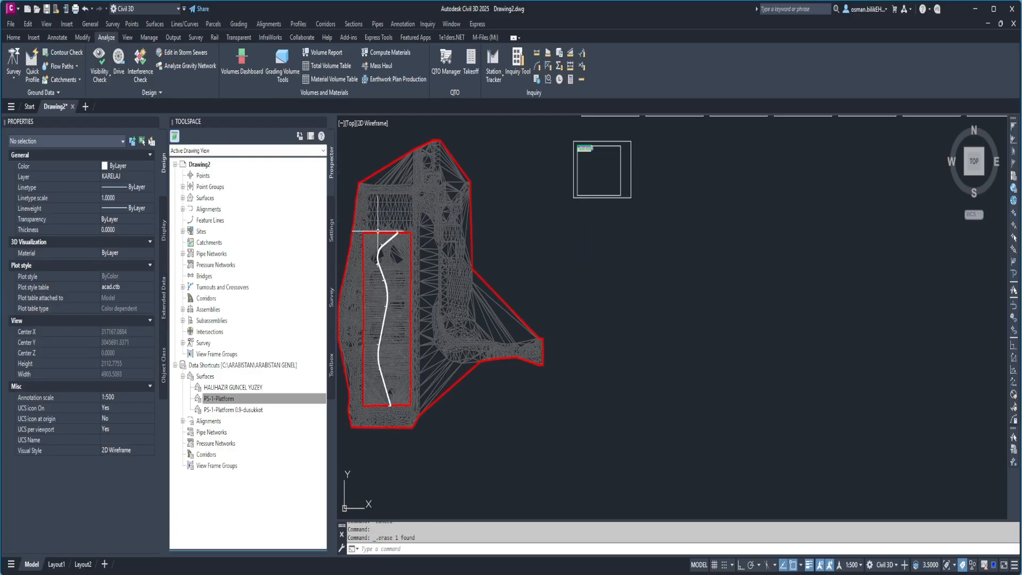
Erase all section views, volume tables and sheet frames placed east of the surfaces.
{"action": "scroll", "coordinate": [394, 241], "scroll_direction": "up", "scroll_amount": 5}
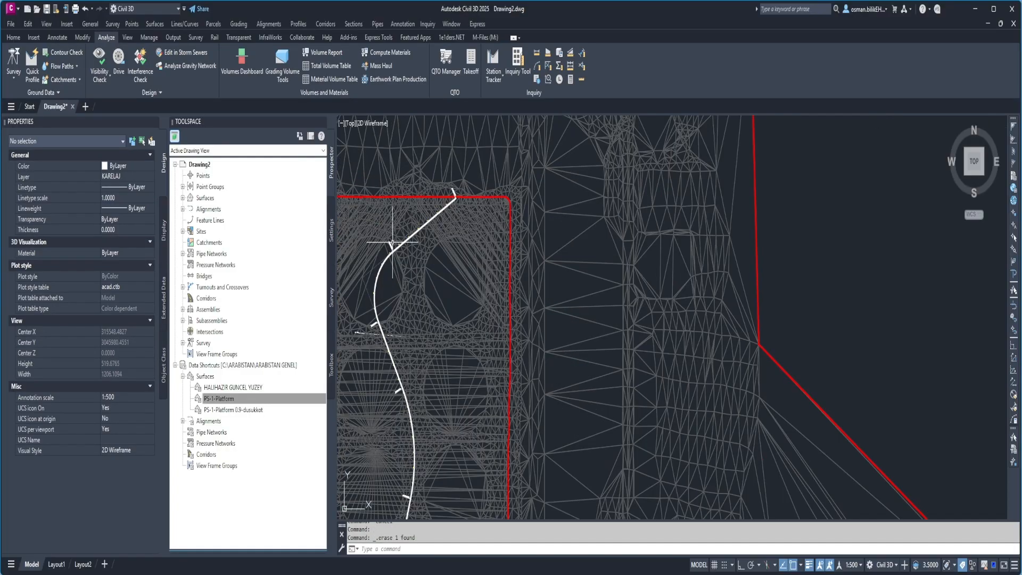
{"action": "scroll", "coordinate": [588, 228], "scroll_direction": "down", "scroll_amount": 6}
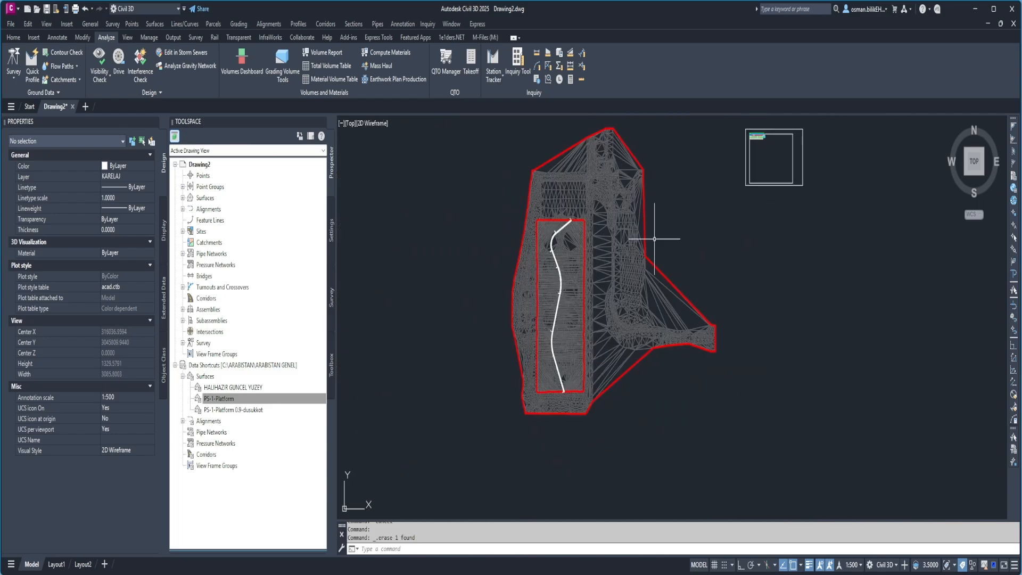
{"action": "scroll", "coordinate": [620, 292], "scroll_direction": "down", "scroll_amount": 4}
{"action": "left_click", "coordinate": [915, 347]}
{"action": "left_click", "coordinate": [614, 172]}
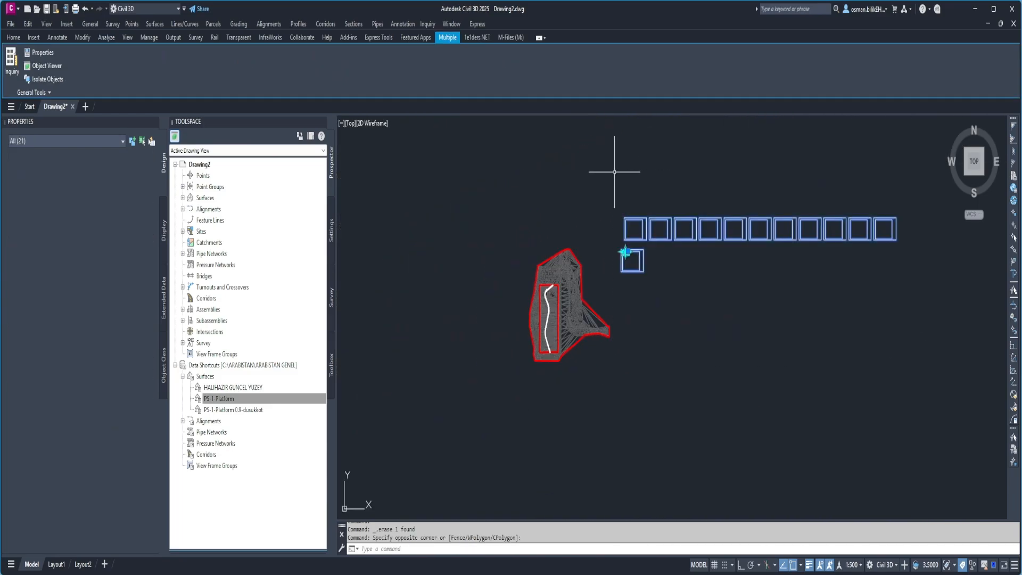
{"action": "key", "text": "Delete"}
Create a sample line group named kesittablo on the alignment, sampling the HALIHAZIR GUNCEL YUZEY and PS-1-Platform surfaces.
{"action": "mouse_move", "coordinate": [618, 237]}
{"action": "middle_mouse_down"}
{"action": "mouse_move", "coordinate": [579, 244]}
{"action": "mouse_move", "coordinate": [468, 233]}
{"action": "middle_mouse_up"}
{"action": "left_click", "coordinate": [373, 25]}
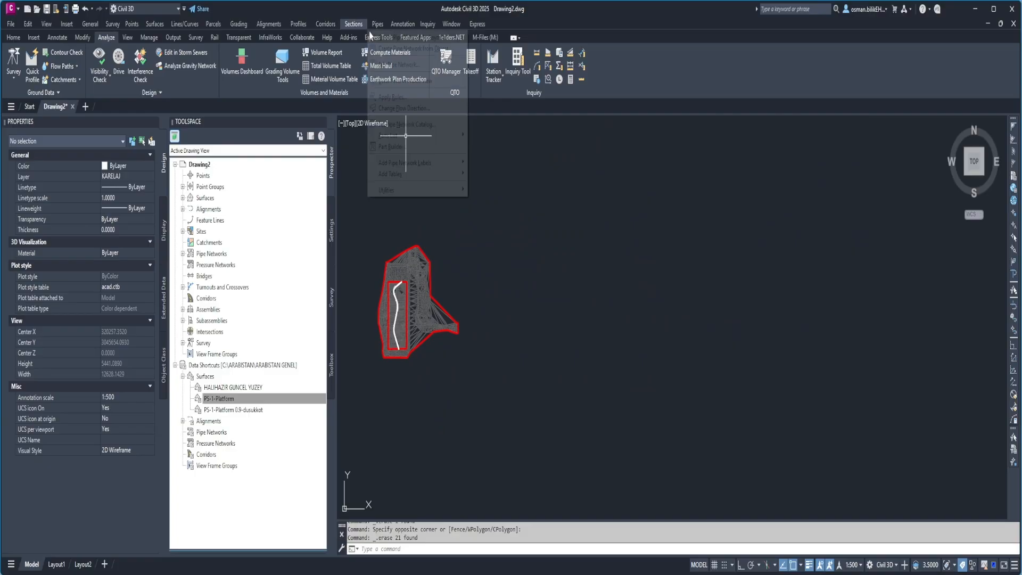
{"action": "left_click", "coordinate": [374, 37]}
{"action": "left_click", "coordinate": [352, 24]}
{"action": "left_click", "coordinate": [372, 39]}
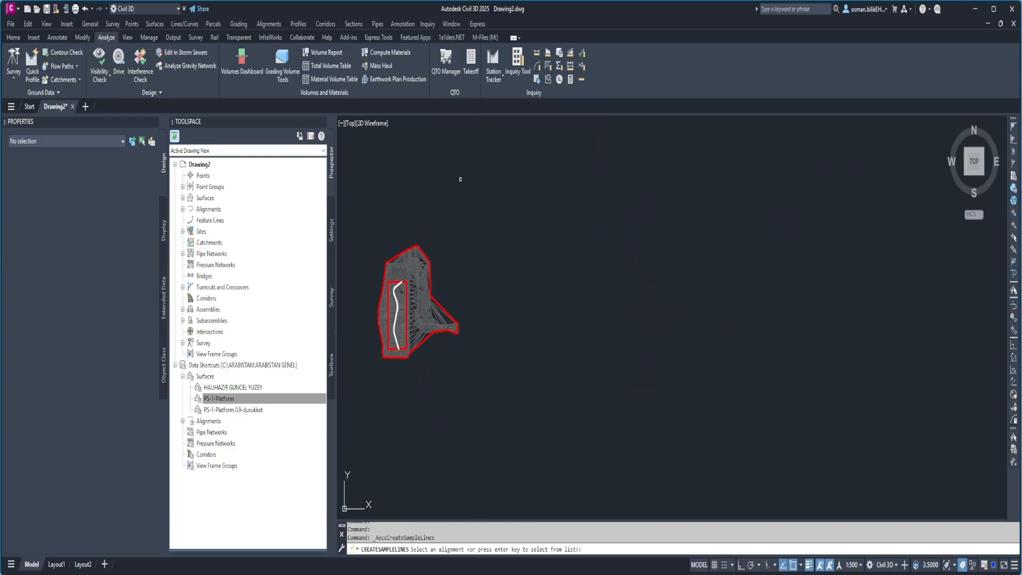
{"action": "left_click", "coordinate": [511, 356]}
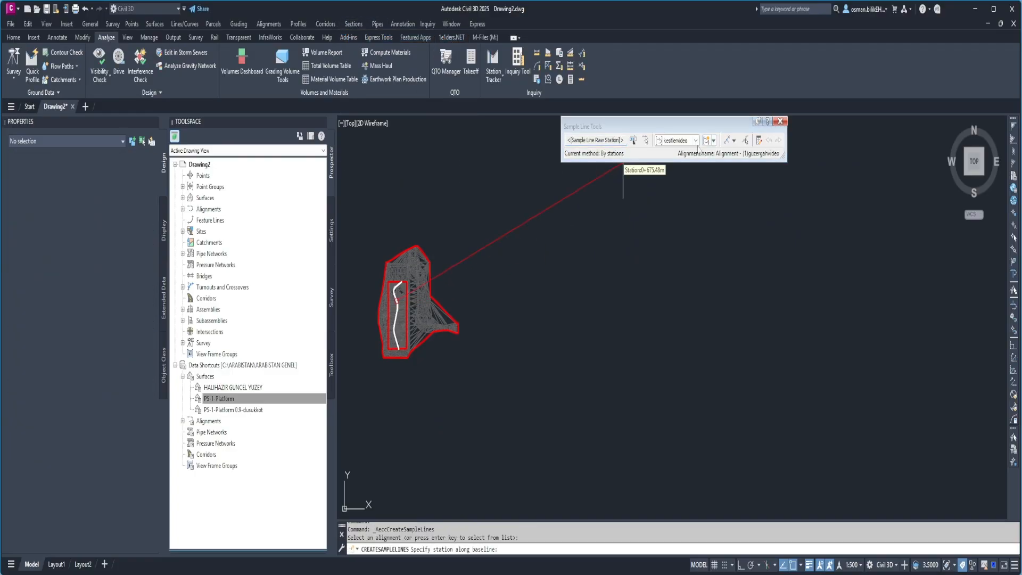
{"action": "left_click", "coordinate": [713, 141]}
{"action": "left_click", "coordinate": [684, 155]}
{"action": "type", "text": "kesittablo"}
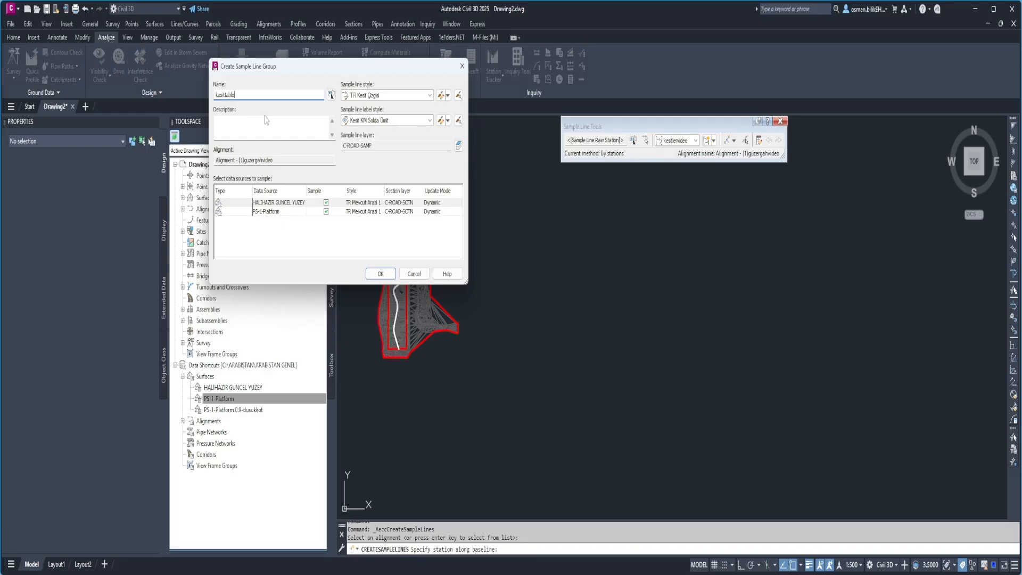
{"action": "left_click", "coordinate": [380, 274]}
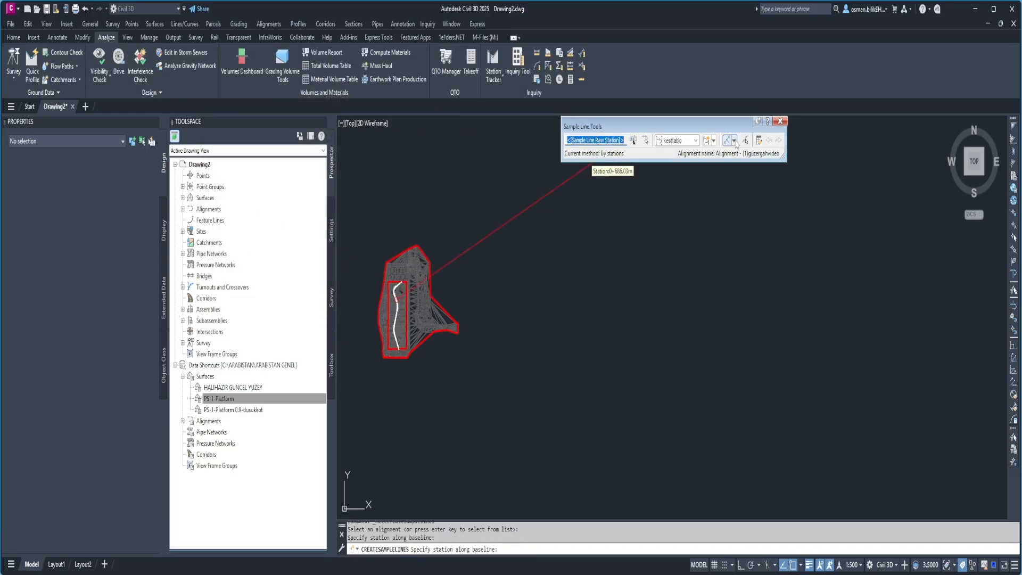
Create sample lines in kesittablo by station range along the whole alignment, with 50 m swath widths and 20 m sampling increments.
{"action": "left_click", "coordinate": [734, 140]}
{"action": "left_click", "coordinate": [744, 155]}
{"action": "left_click", "coordinate": [664, 274]}
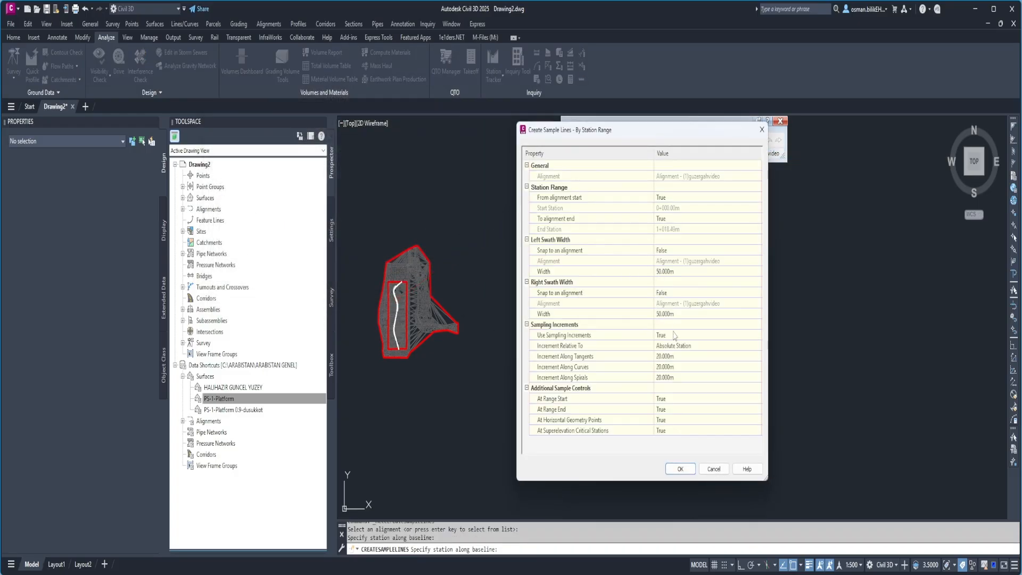
{"action": "left_click", "coordinate": [680, 468]}
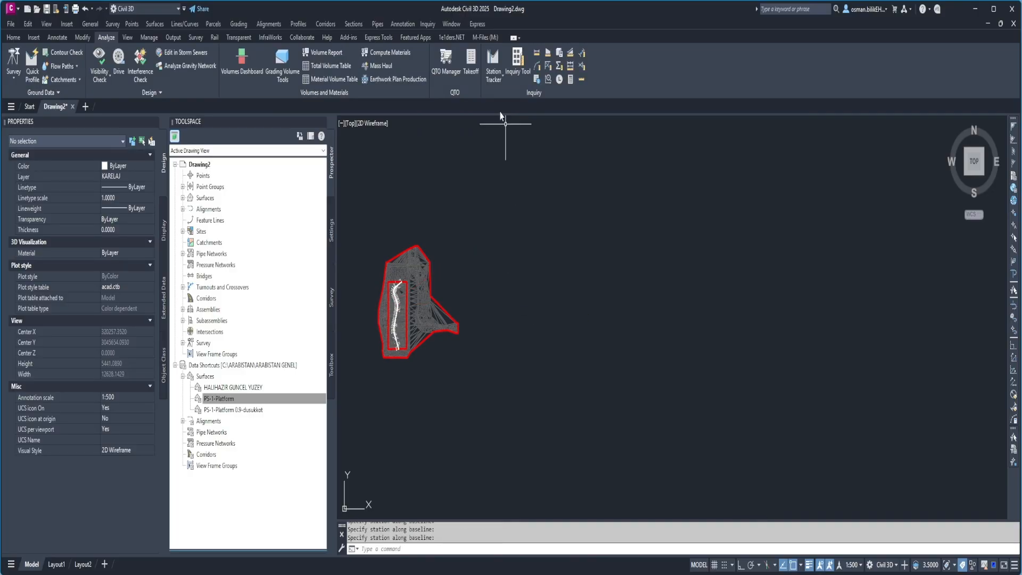
Compute materials for the kesittablo sample line group, setting EG to HALIHAZIR GUNCEL YUZEY and DATUM to PS-1-Platform.
{"action": "left_click", "coordinate": [354, 24]}
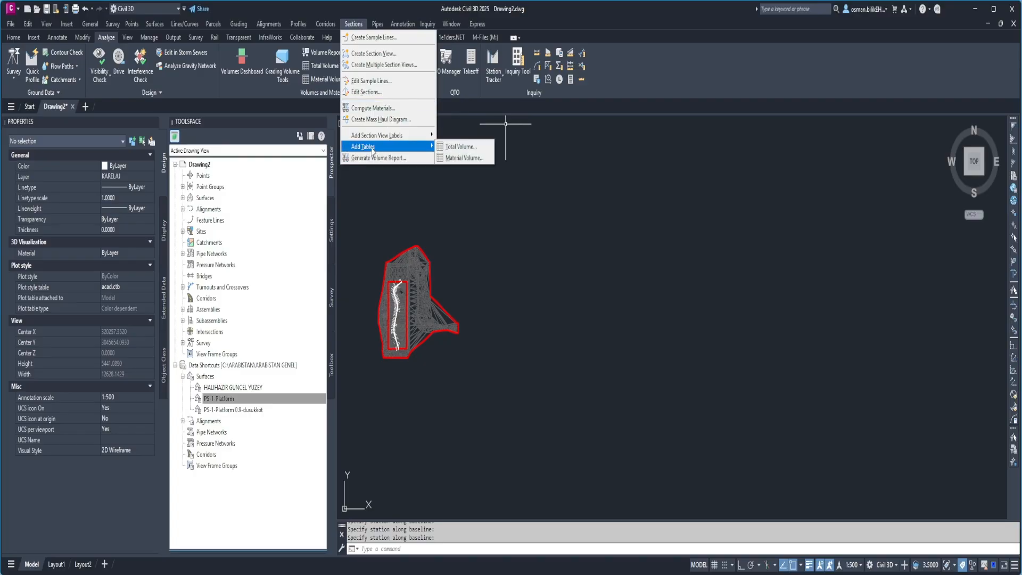
{"action": "left_click", "coordinate": [375, 108]}
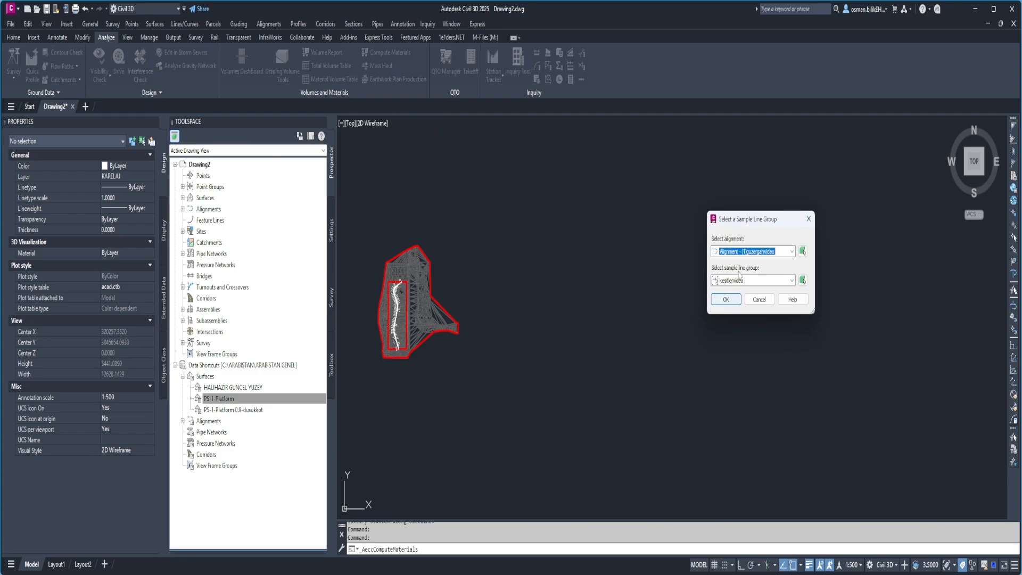
{"action": "left_click", "coordinate": [739, 276]}
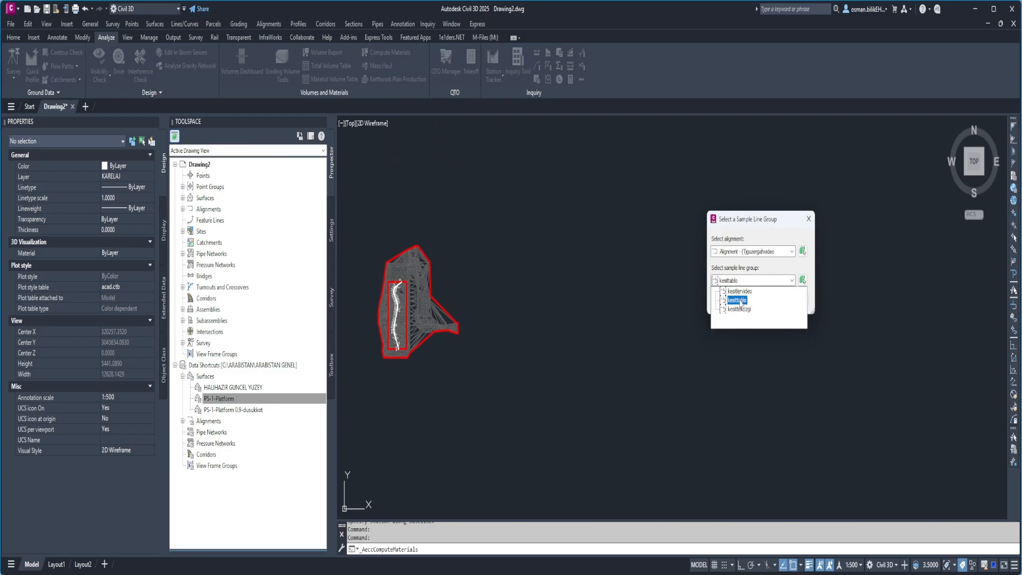
{"action": "left_click", "coordinate": [738, 300]}
{"action": "left_click", "coordinate": [727, 299]}
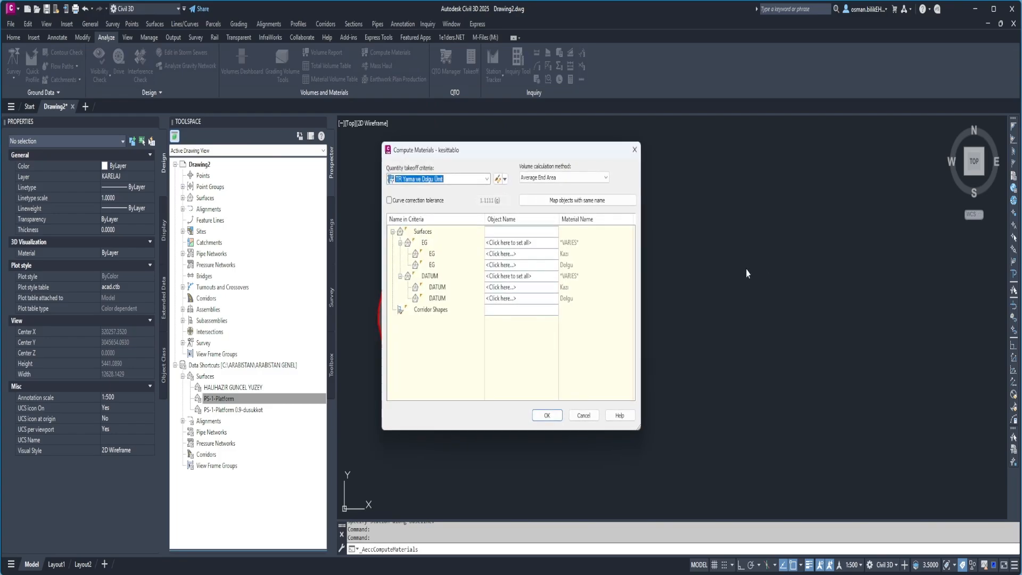
{"action": "left_click", "coordinate": [527, 244]}
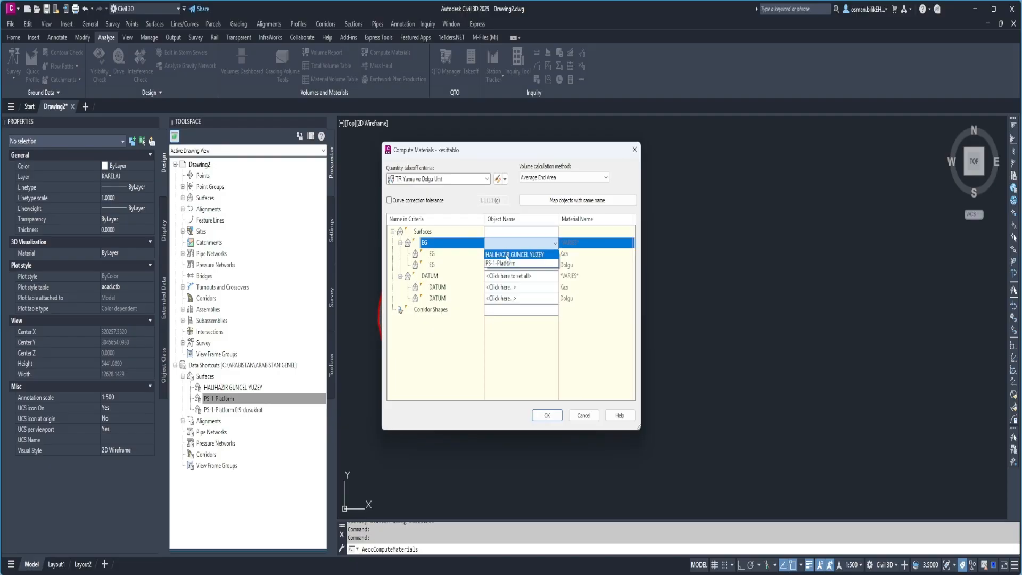
{"action": "left_click", "coordinate": [507, 256]}
{"action": "left_click", "coordinate": [509, 276]}
{"action": "left_click", "coordinate": [507, 298]}
{"action": "left_click", "coordinate": [546, 418]}
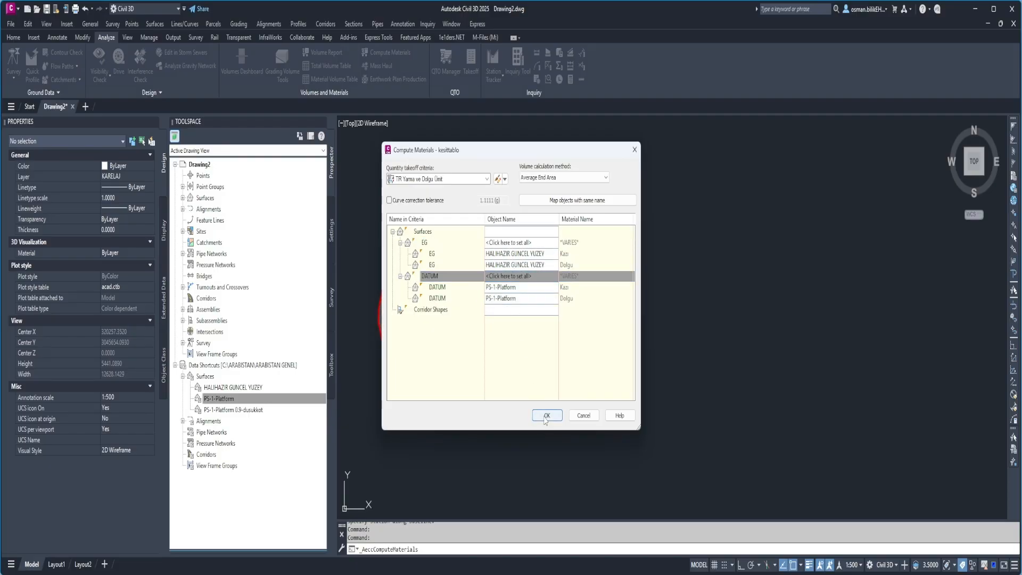
Create a total volume table for kesittablo, split at 5 rows per table, and place it in the empty area northeast of the surfaces.
{"action": "left_click", "coordinate": [354, 24]}
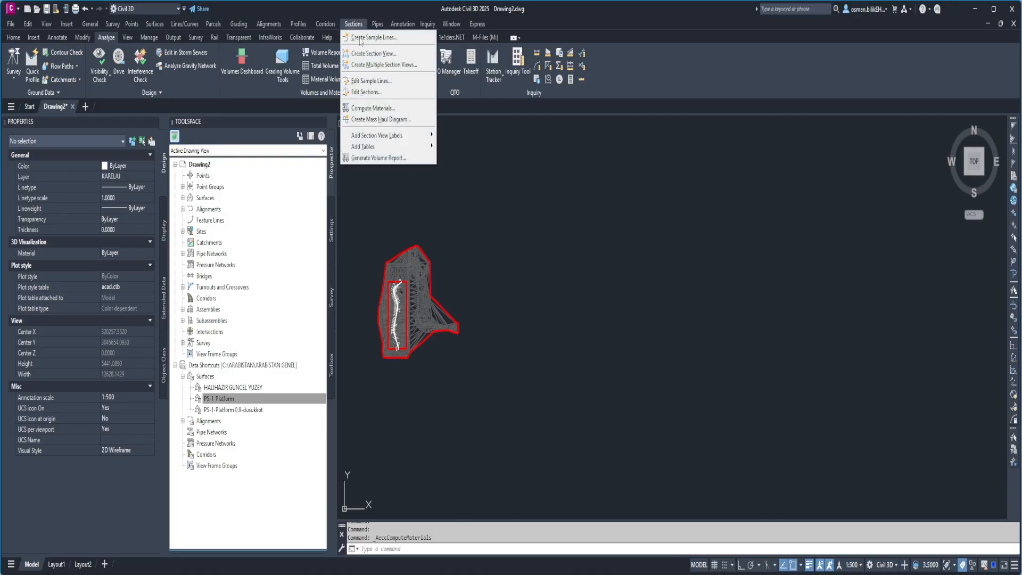
{"action": "mouse_move", "coordinate": [381, 147]}
{"action": "left_click", "coordinate": [448, 149]}
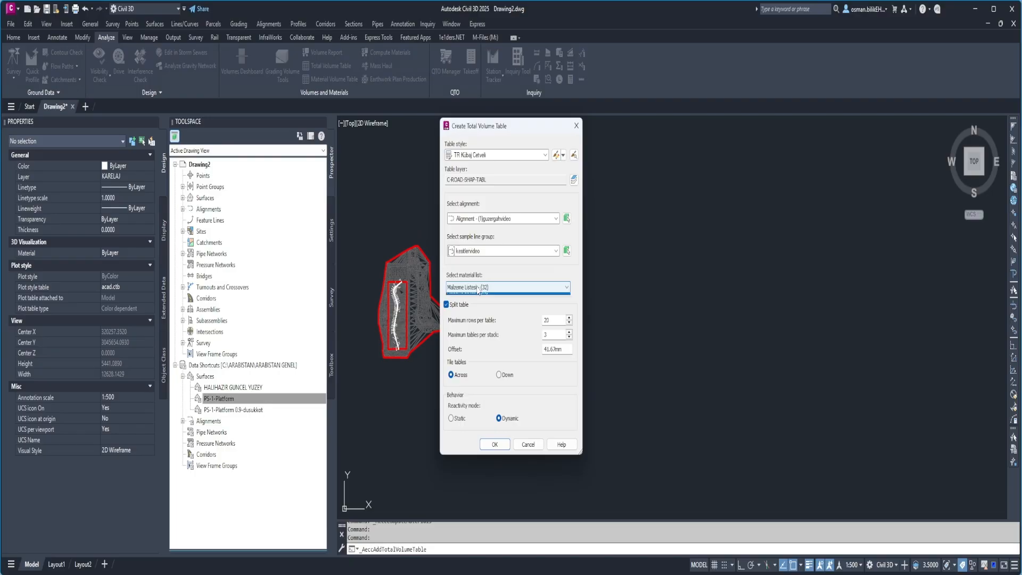
{"action": "left_click", "coordinate": [478, 252]}
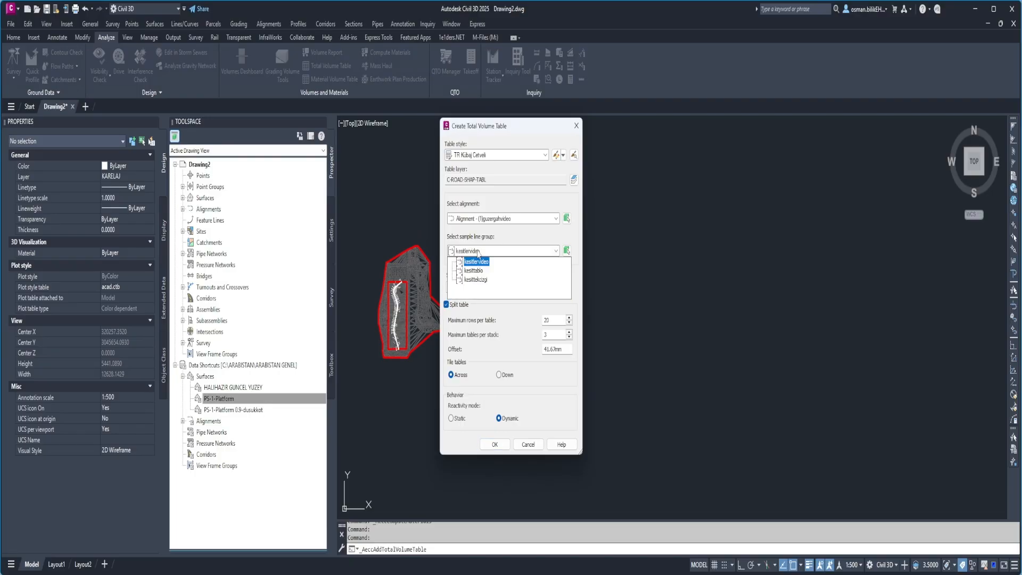
{"action": "left_click", "coordinate": [478, 271]}
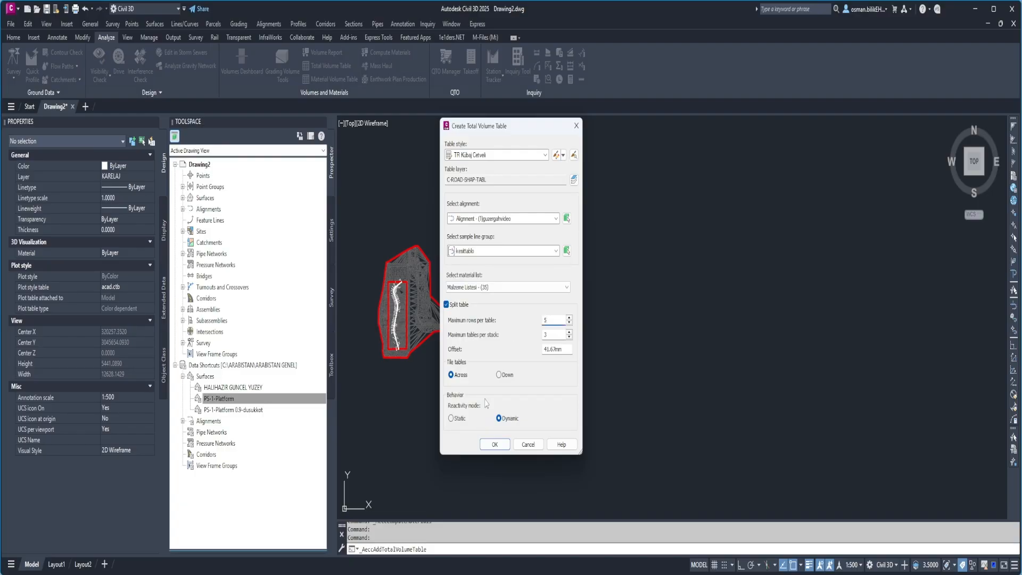
{"action": "left_click", "coordinate": [495, 444]}
{"action": "scroll", "coordinate": [487, 297], "scroll_direction": "up", "scroll_amount": 5}
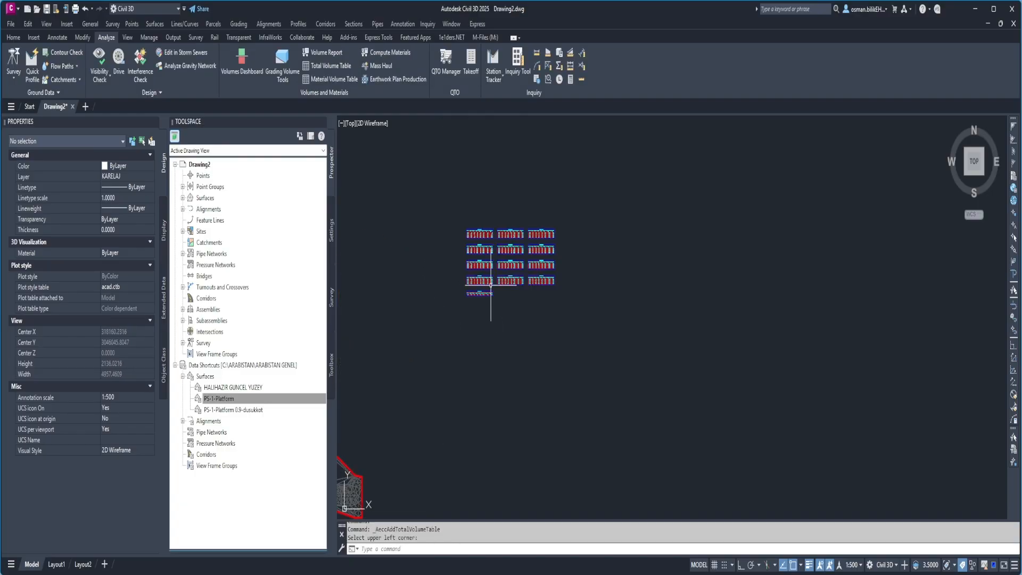
{"action": "scroll", "coordinate": [480, 300], "scroll_direction": "up", "scroll_amount": 8}
{"action": "scroll", "coordinate": [525, 351], "scroll_direction": "down", "scroll_amount": 5}
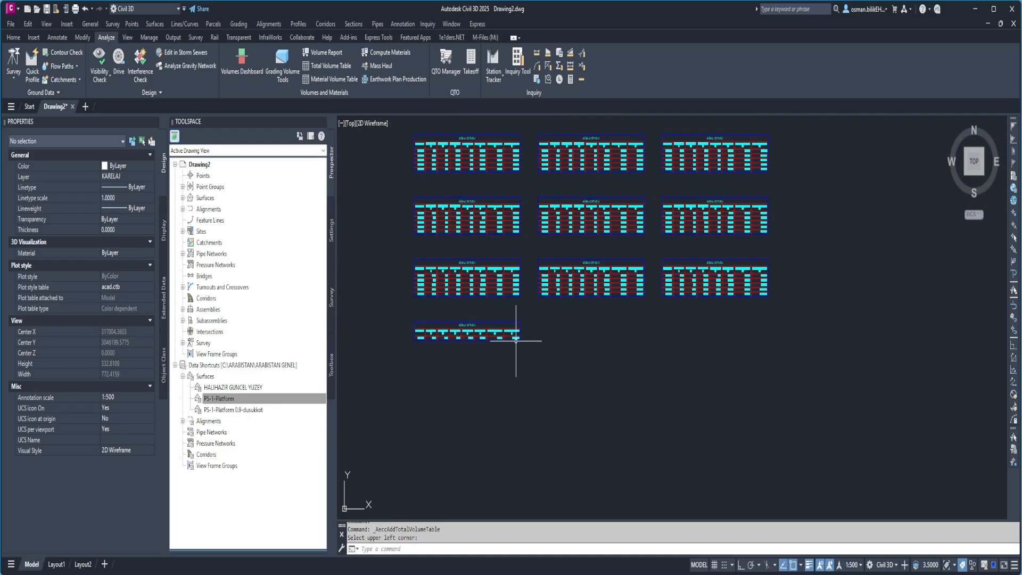
{"action": "scroll", "coordinate": [472, 181], "scroll_direction": "up", "scroll_amount": 6}
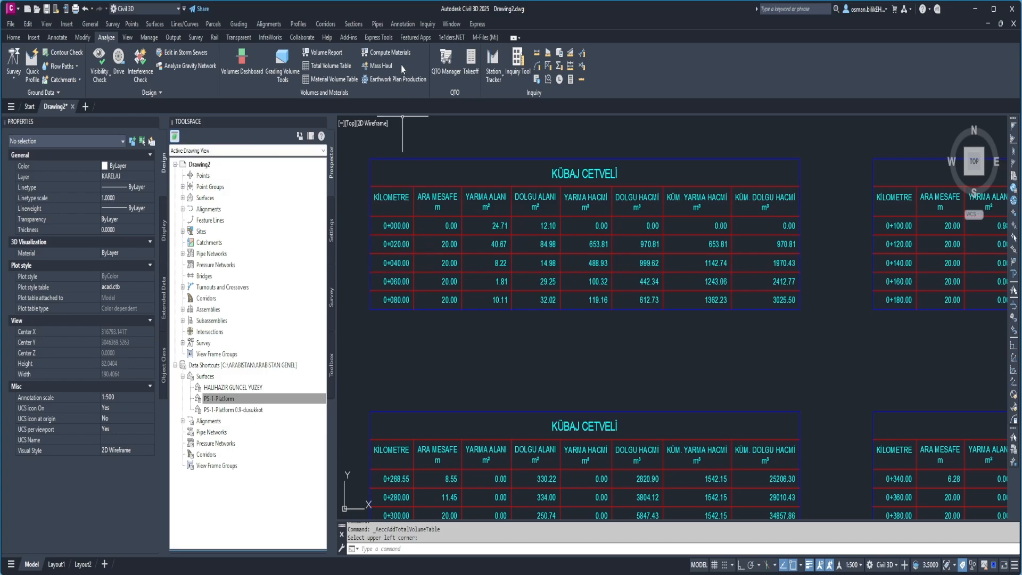
{"action": "scroll", "coordinate": [399, 184], "scroll_direction": "down", "scroll_amount": 4}
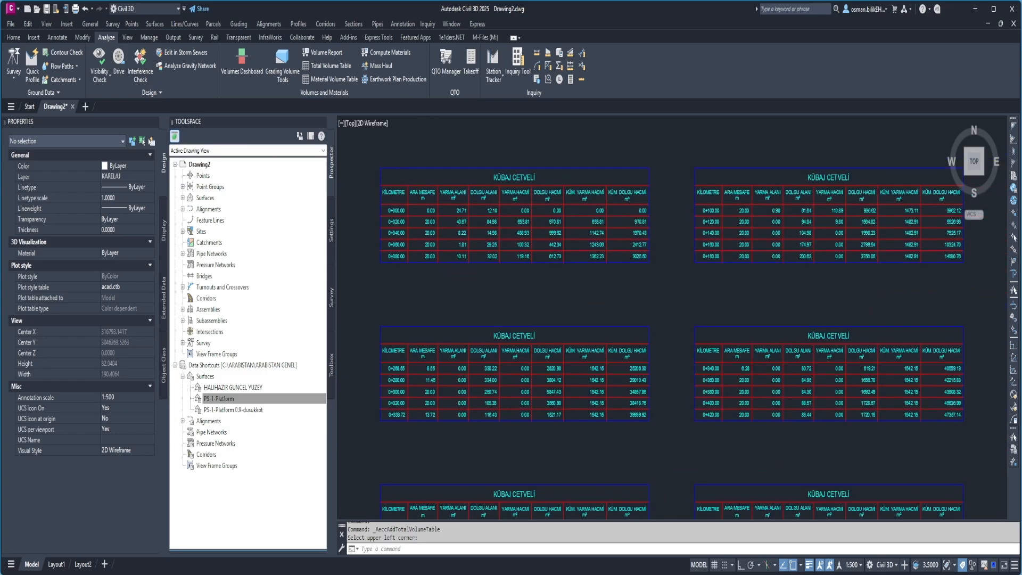
Review the cut and fill factors in the material list of the kesitlervideo sample line group.
{"action": "left_click", "coordinate": [353, 23]}
{"action": "left_click", "coordinate": [374, 110]}
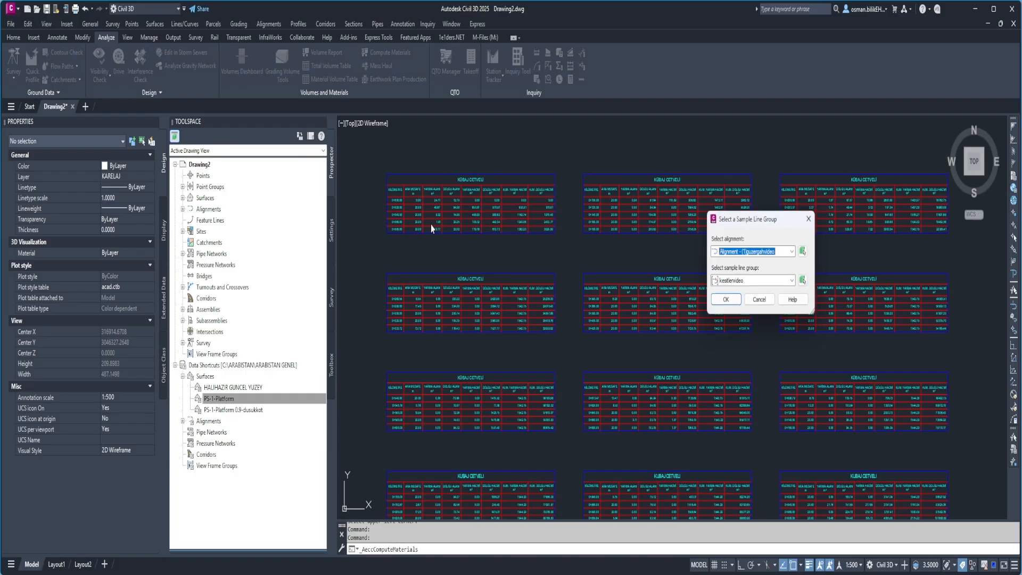
{"action": "left_click", "coordinate": [726, 300]}
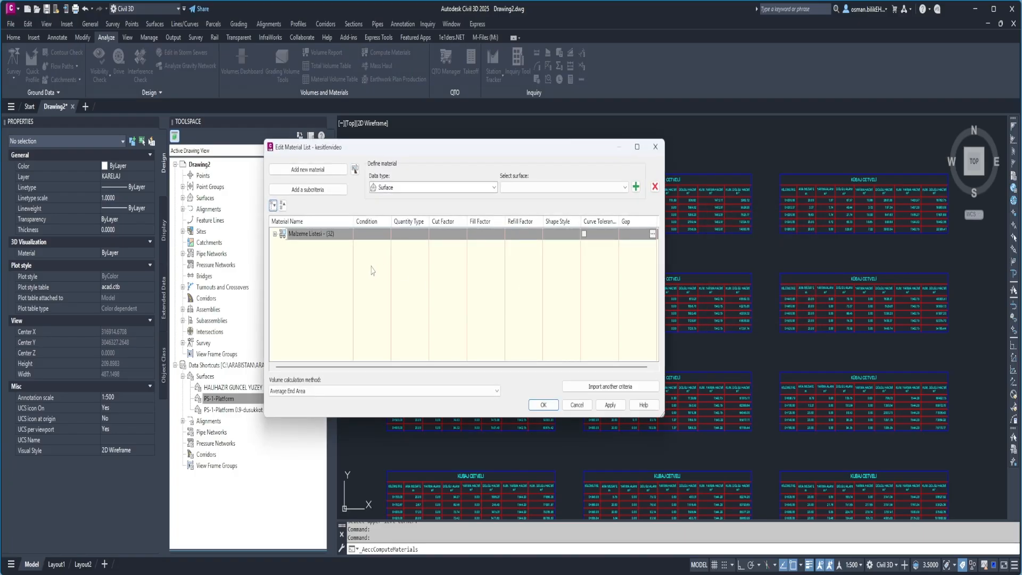
{"action": "left_click", "coordinate": [275, 235]}
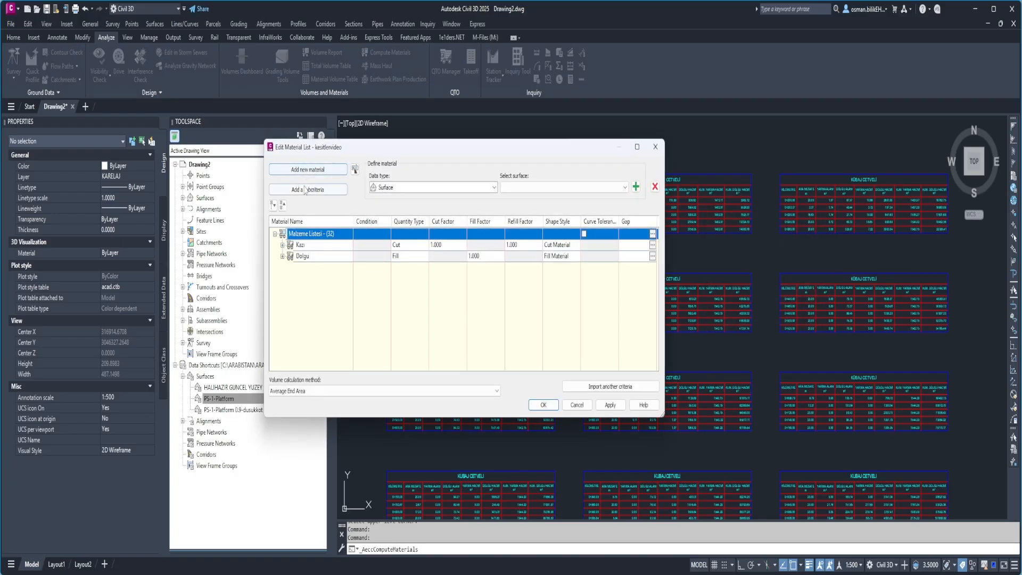
{"action": "left_click", "coordinate": [656, 153]}
Examine the KÜBAJ CETVELİ volume tables, especially the cumulative cut and fill volumes in the last one.
{"action": "scroll", "coordinate": [657, 155], "scroll_direction": "down", "scroll_amount": 5}
{"action": "scroll", "coordinate": [645, 239], "scroll_direction": "up", "scroll_amount": 5}
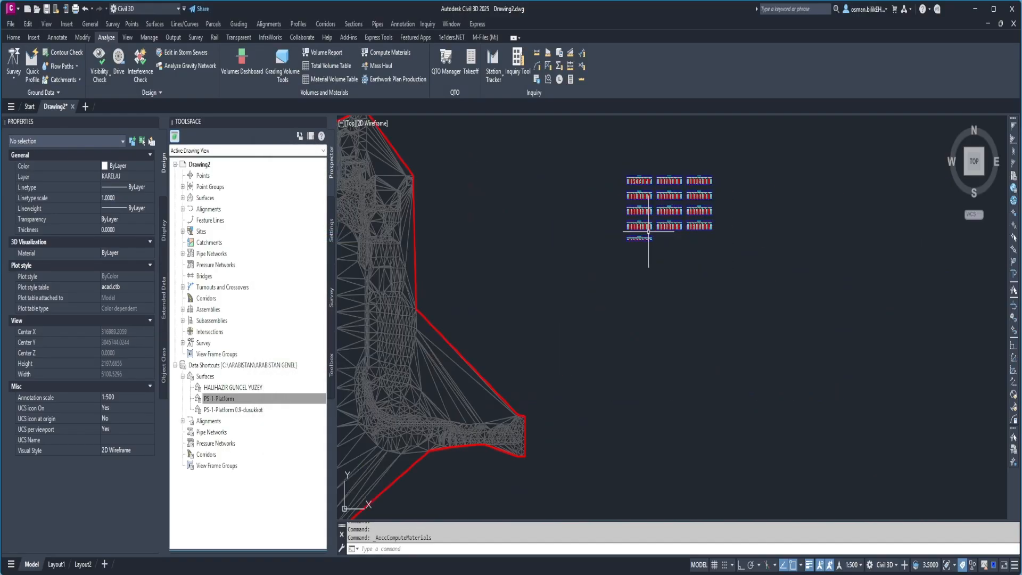
{"action": "scroll", "coordinate": [649, 253], "scroll_direction": "up", "scroll_amount": 4}
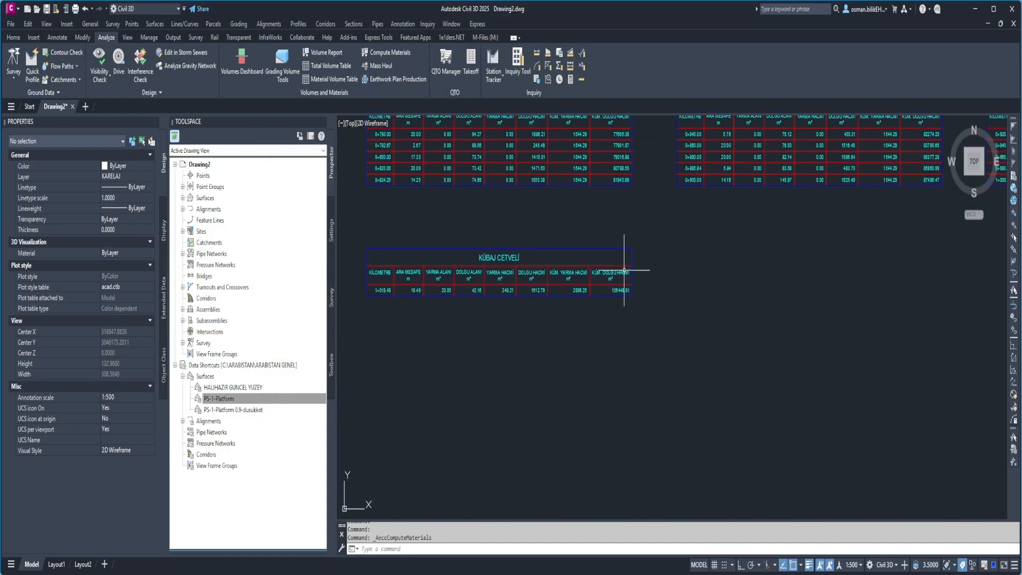
{"action": "scroll", "coordinate": [628, 302], "scroll_direction": "down", "scroll_amount": 2}
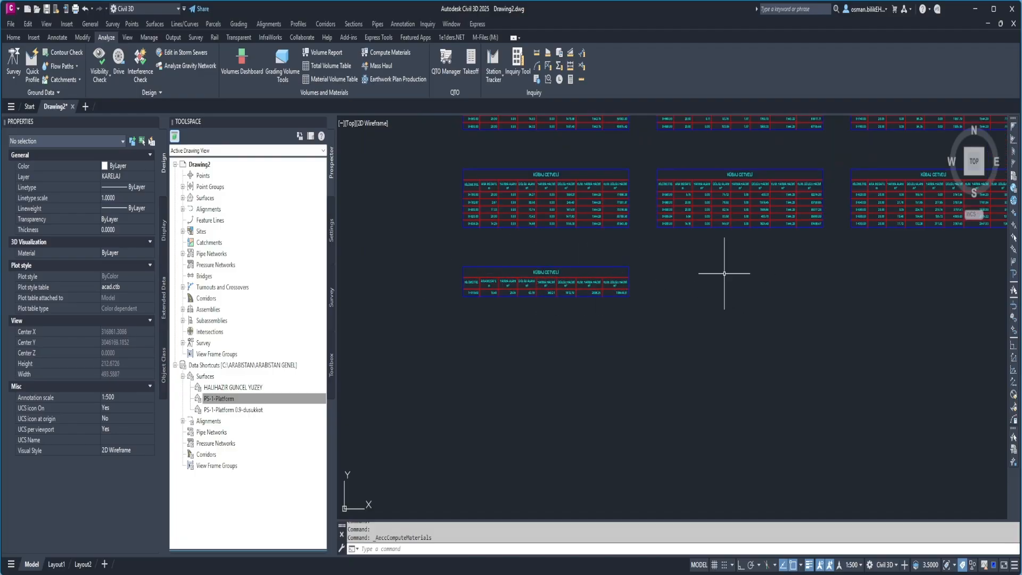
{"action": "scroll", "coordinate": [554, 274], "scroll_direction": "down", "scroll_amount": 2}
{"action": "scroll", "coordinate": [554, 274], "scroll_direction": "up", "scroll_amount": 6}
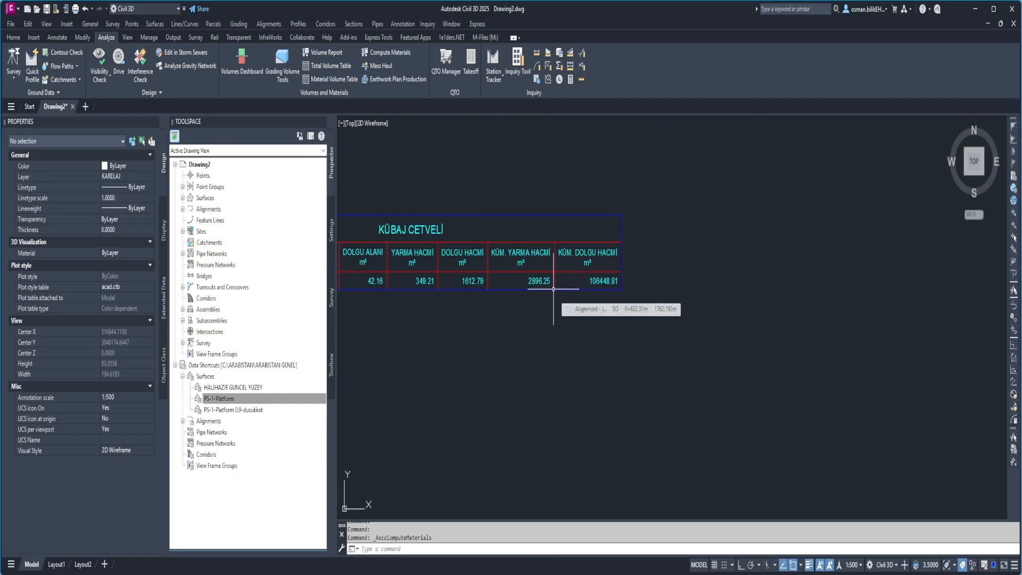
{"action": "scroll", "coordinate": [553, 290], "scroll_direction": "down", "scroll_amount": 10}
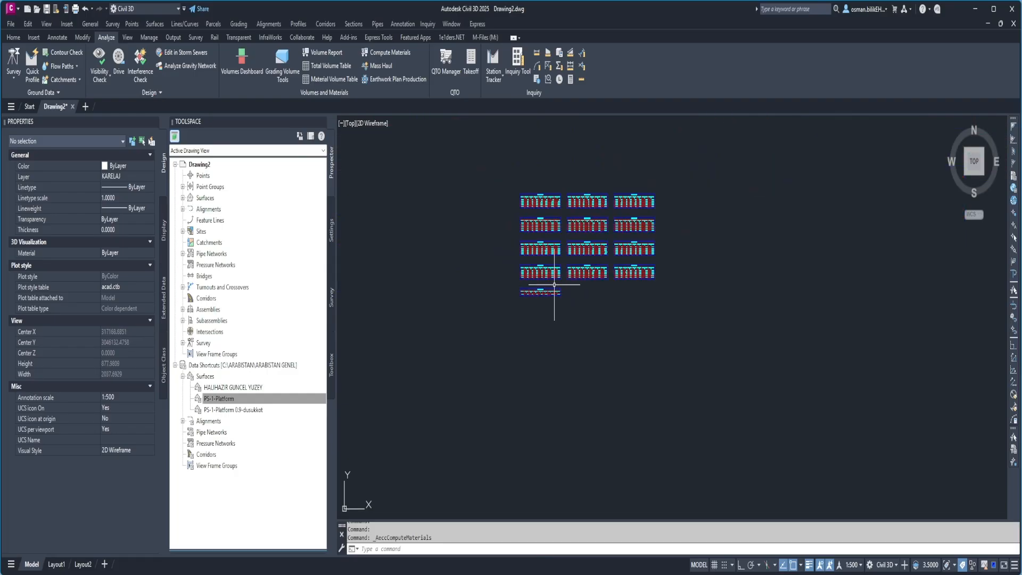
{"action": "scroll", "coordinate": [550, 286], "scroll_direction": "up", "scroll_amount": 4}
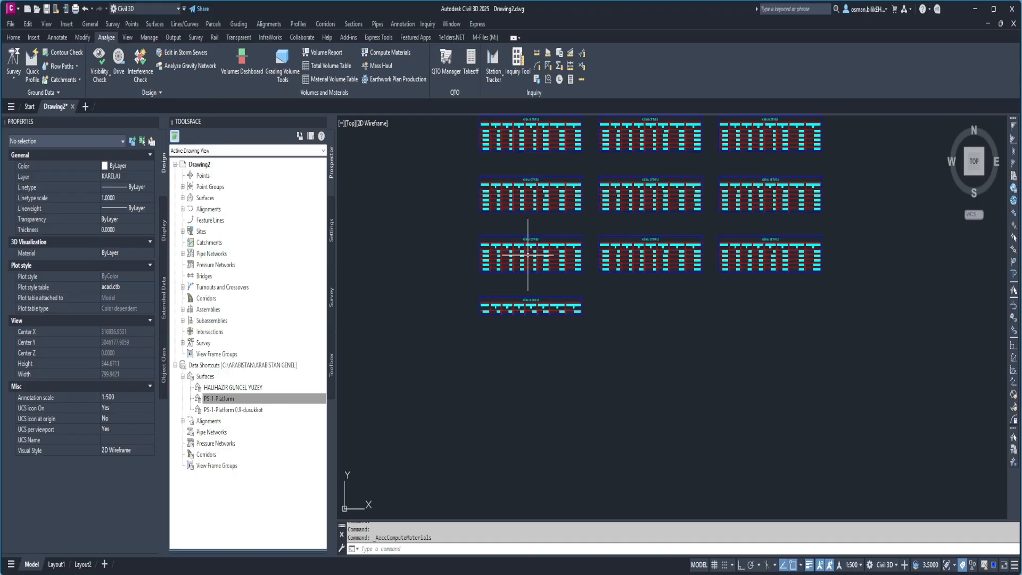
{"action": "scroll", "coordinate": [528, 254], "scroll_direction": "up", "scroll_amount": 4}
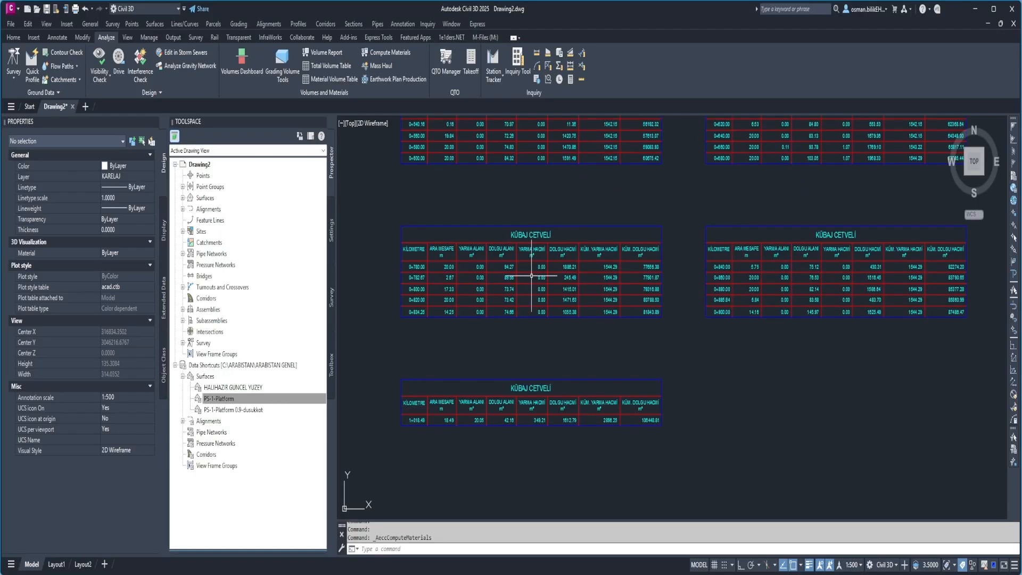
{"action": "scroll", "coordinate": [505, 277], "scroll_direction": "down", "scroll_amount": 6}
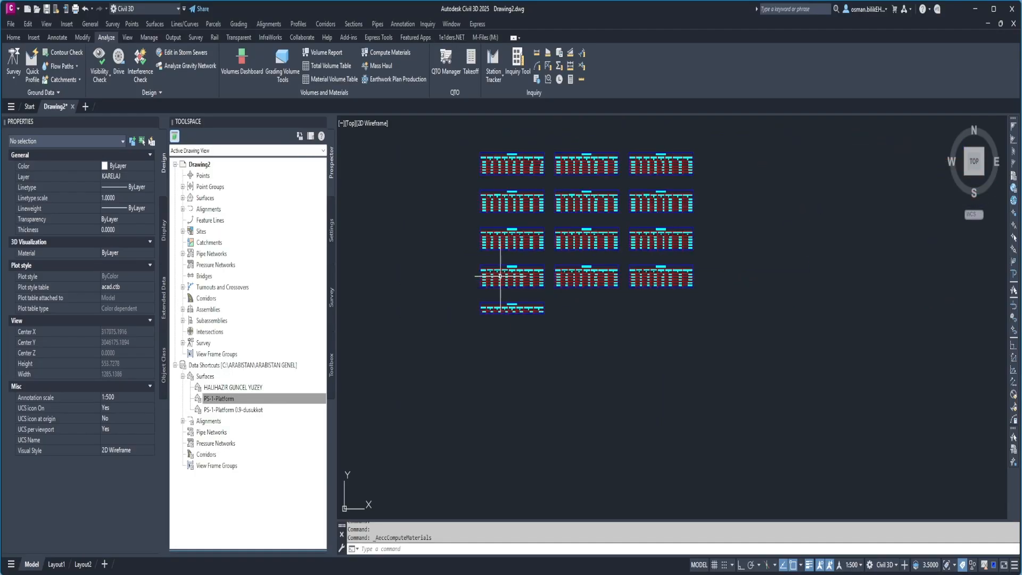
Inspect the sample lines along the alignment on the platform surface, including those at the curves.
{"action": "left_click", "coordinate": [14, 38]}
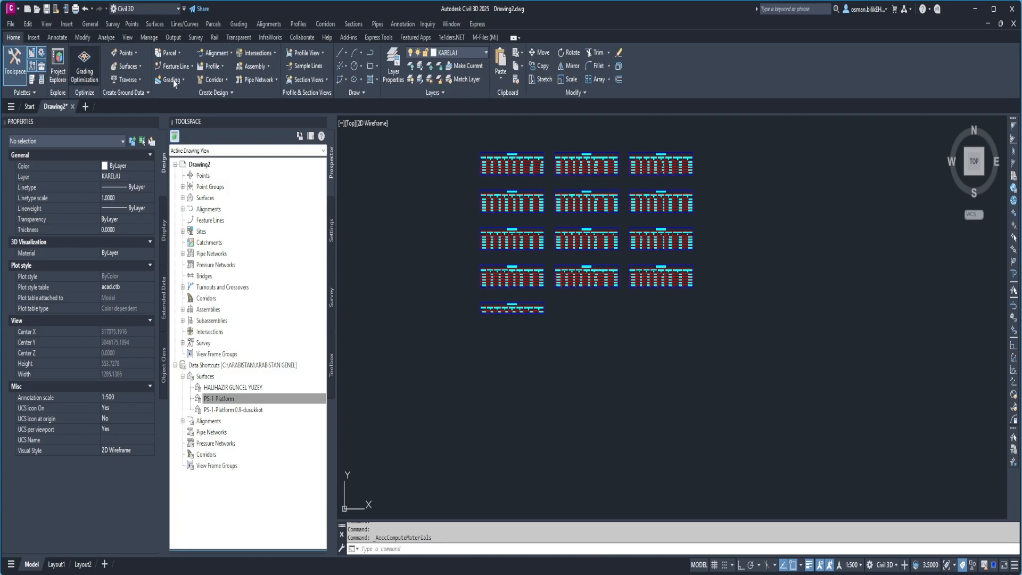
{"action": "scroll", "coordinate": [473, 262], "scroll_direction": "down", "scroll_amount": 6}
{"action": "scroll", "coordinate": [473, 326], "scroll_direction": "down", "scroll_amount": 2}
{"action": "middle_click_drag", "start_coordinate": [412, 345], "coordinate": [474, 306]}
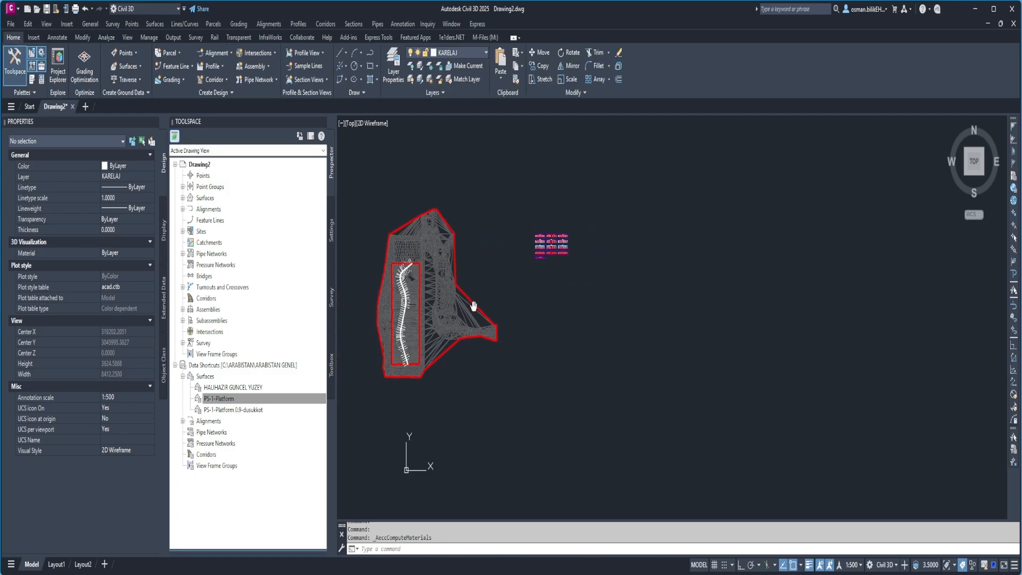
{"action": "scroll", "coordinate": [390, 263], "scroll_direction": "up", "scroll_amount": 12}
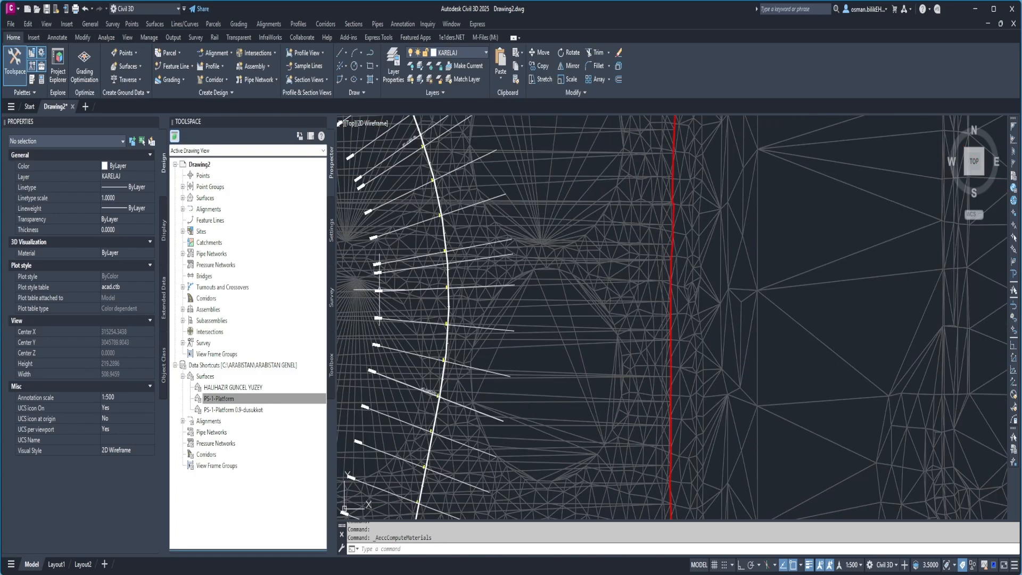
{"action": "scroll", "coordinate": [375, 265], "scroll_direction": "up", "scroll_amount": 4}
{"action": "scroll", "coordinate": [389, 293], "scroll_direction": "down", "scroll_amount": 10}
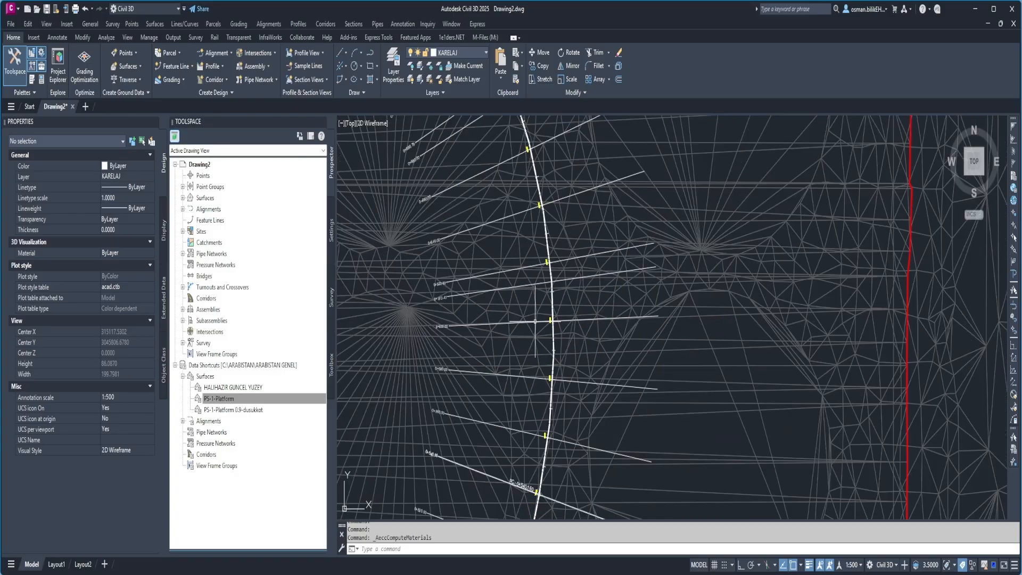
{"action": "scroll", "coordinate": [518, 220], "scroll_direction": "up", "scroll_amount": 2}
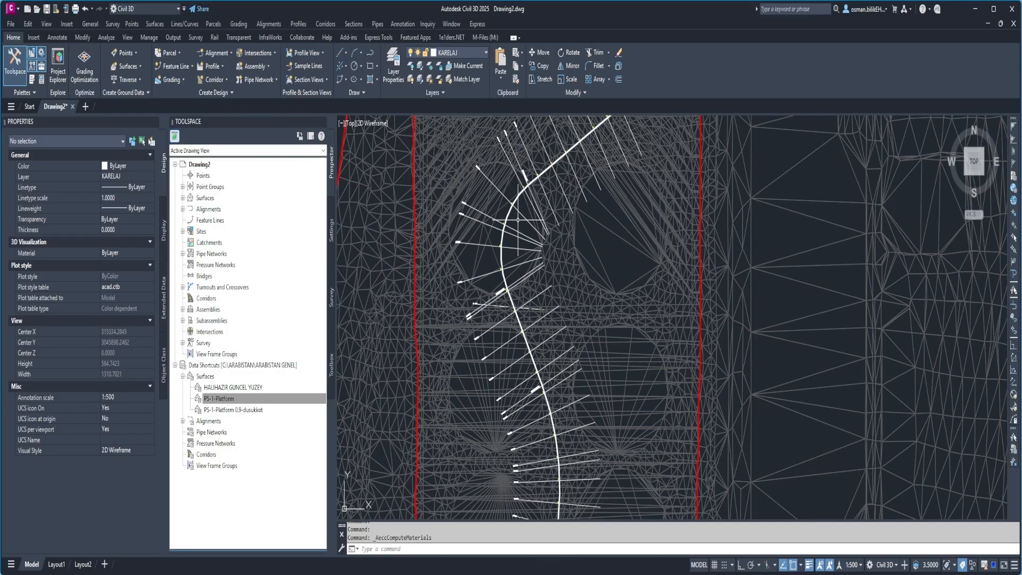